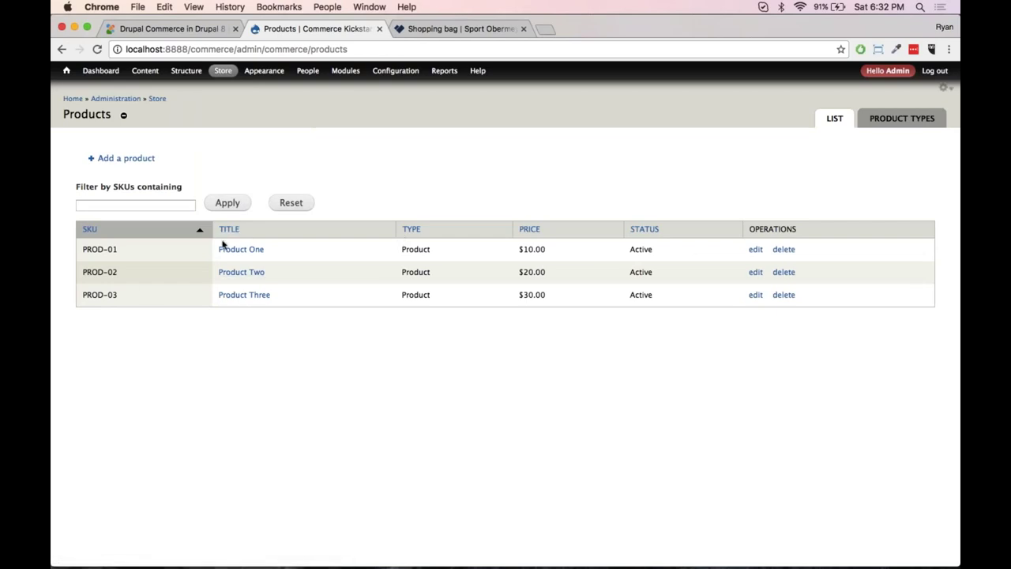
Step: Open the Product Three display for editing at its Product reference field
{"action": "left_click", "coordinate": [146, 71]}
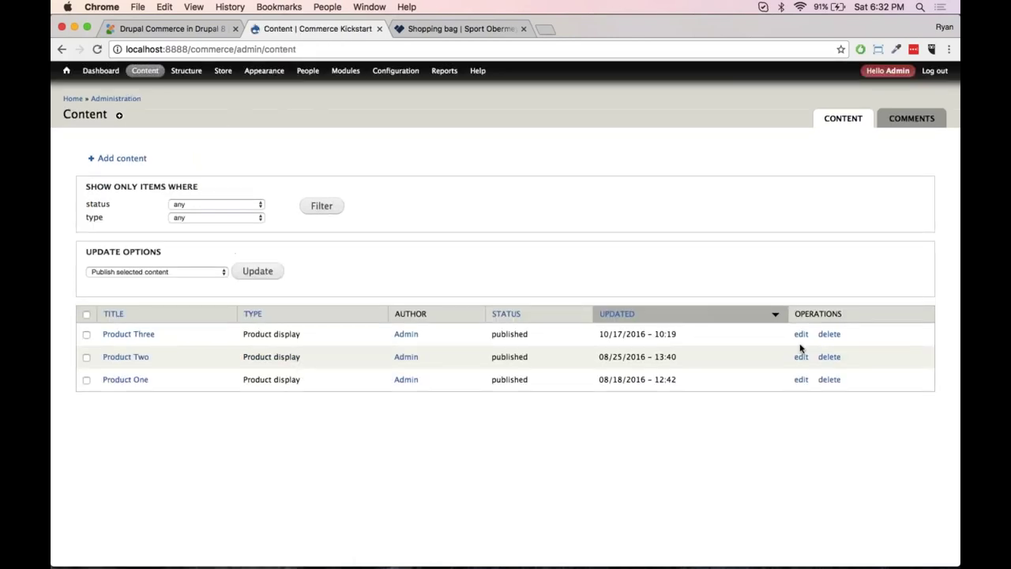
{"action": "left_click", "coordinate": [801, 333]}
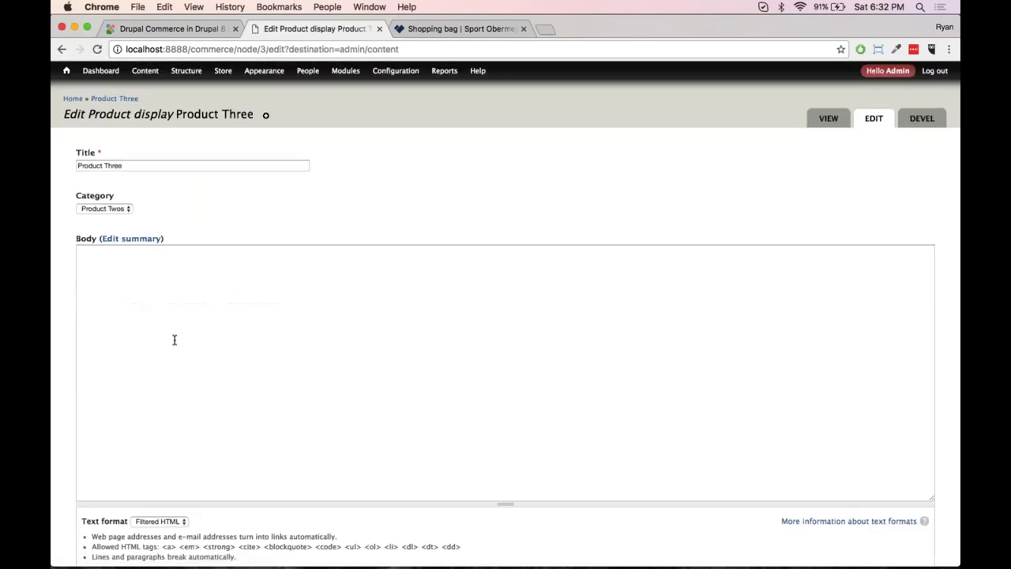
{"action": "scroll", "coordinate": [257, 338], "scroll_direction": "down", "scroll_amount": 4}
{"action": "scroll", "coordinate": [257, 338], "scroll_direction": "down", "scroll_amount": 3}
{"action": "left_click", "coordinate": [197, 322]}
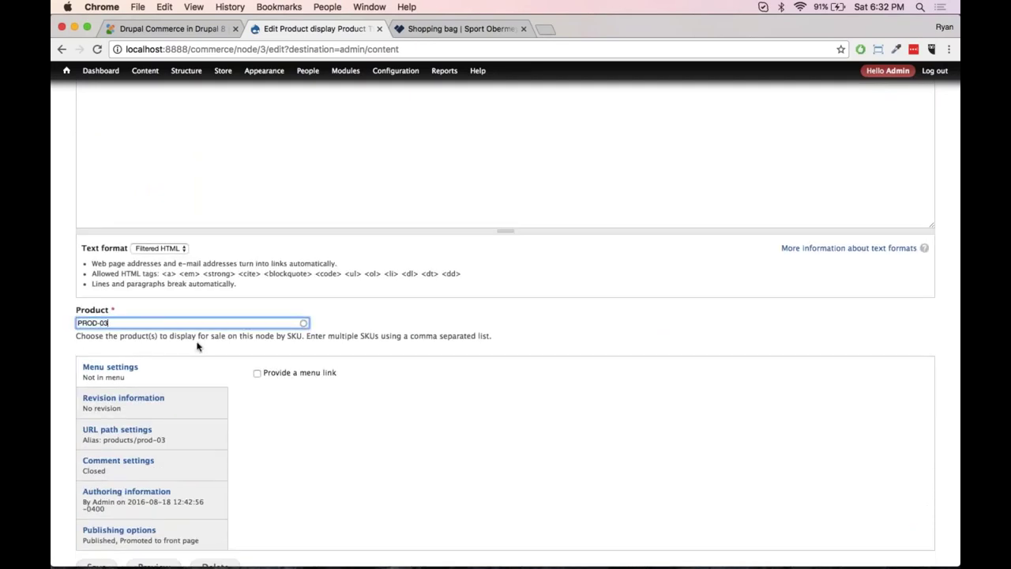
{"action": "scroll", "coordinate": [198, 346], "scroll_direction": "up", "scroll_amount": 5}
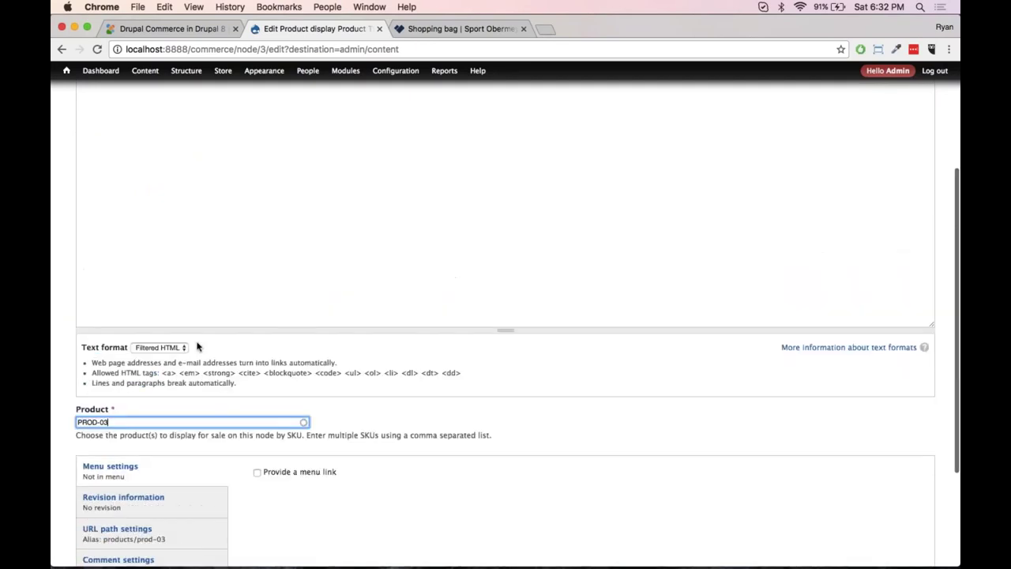
{"action": "scroll", "coordinate": [505, 332], "scroll_direction": "down", "scroll_amount": 4}
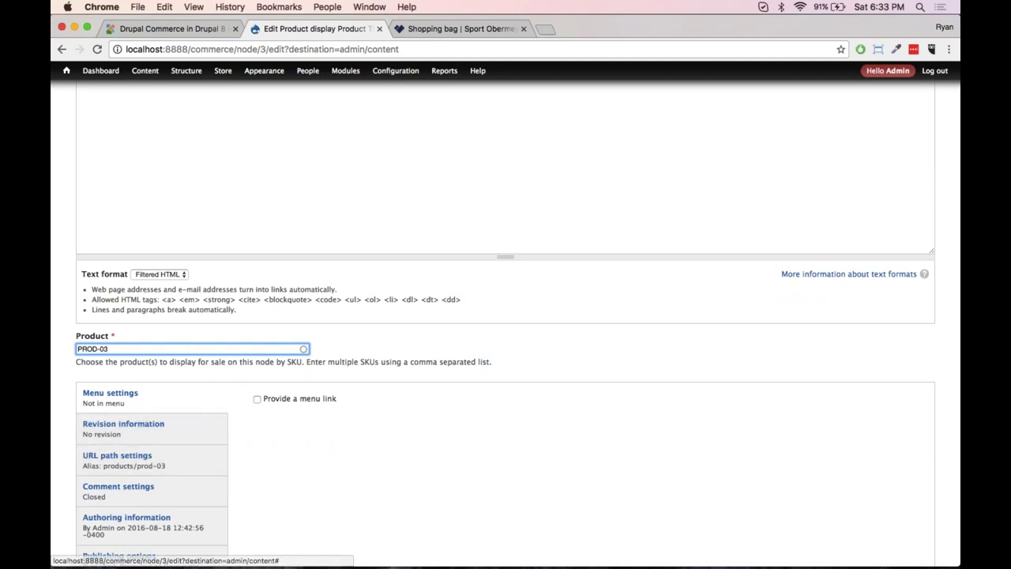
Step: Add PROD-02 and PROD-01 to Product Three's products and save the display
{"action": "type", "text": ", pro"}
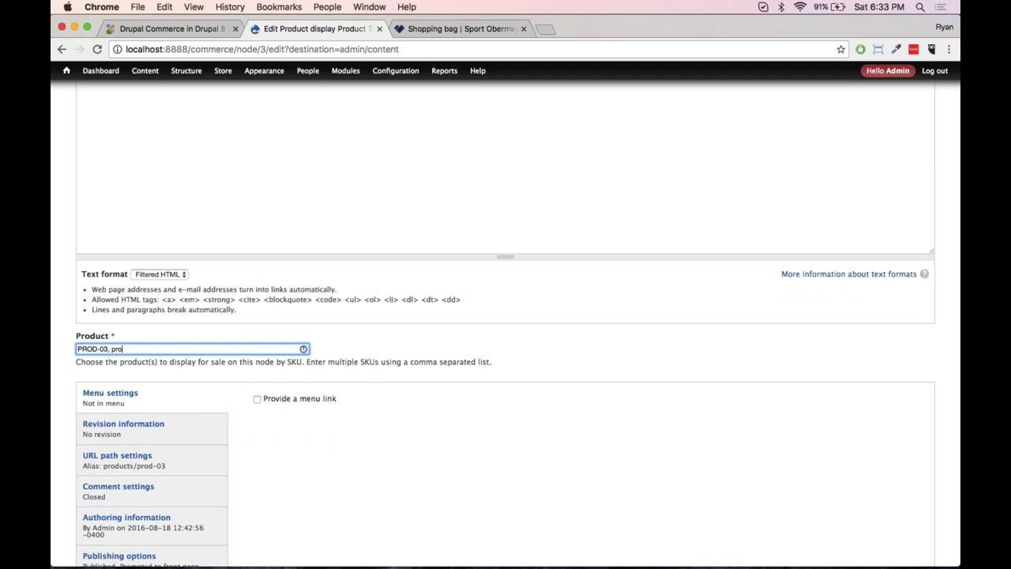
{"action": "key", "text": "Down"}
{"action": "key", "text": "Return"}
{"action": "type", "text": ", p"}
{"action": "key", "text": "Down"}
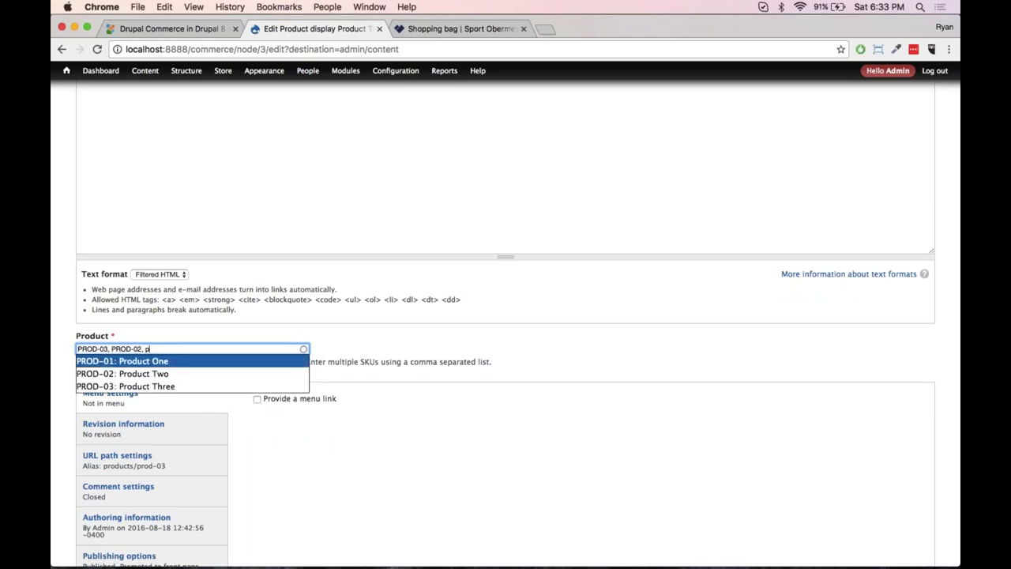
{"action": "key", "text": "Return"}
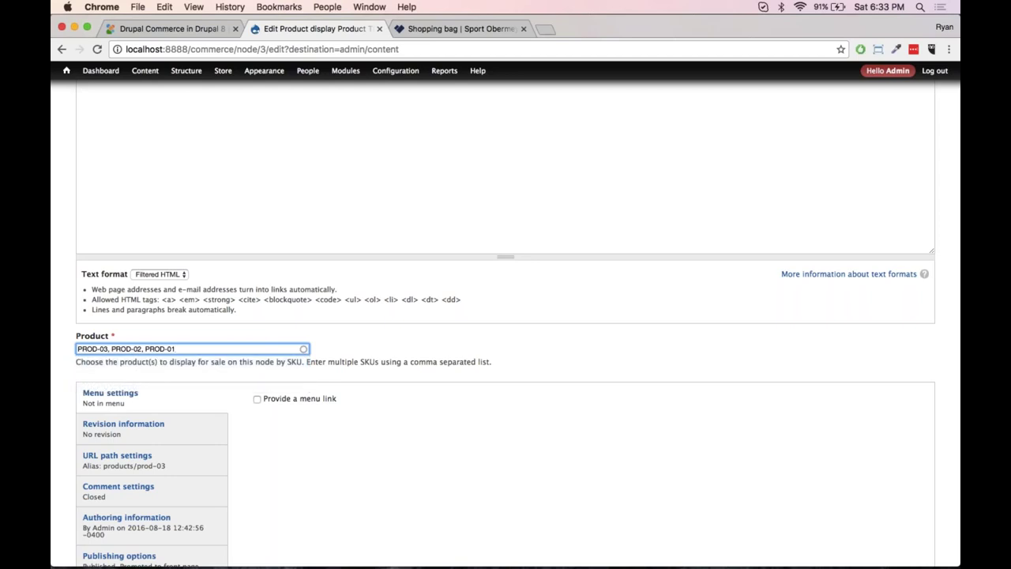
{"action": "key", "text": "Return"}
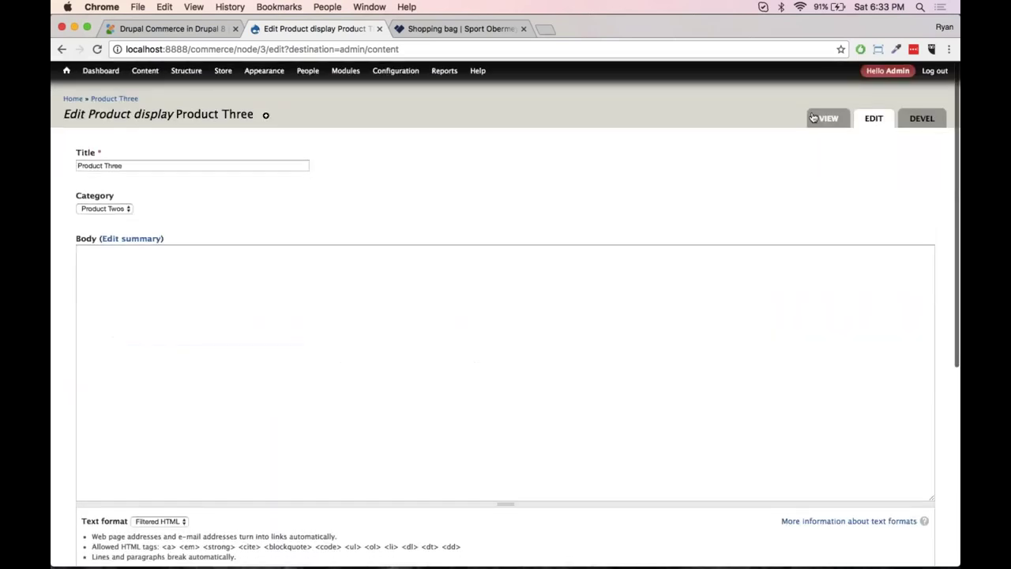
Step: Add Product Three to the cart, then return to the Drupal 8 add product form
{"action": "left_click", "coordinate": [821, 119]}
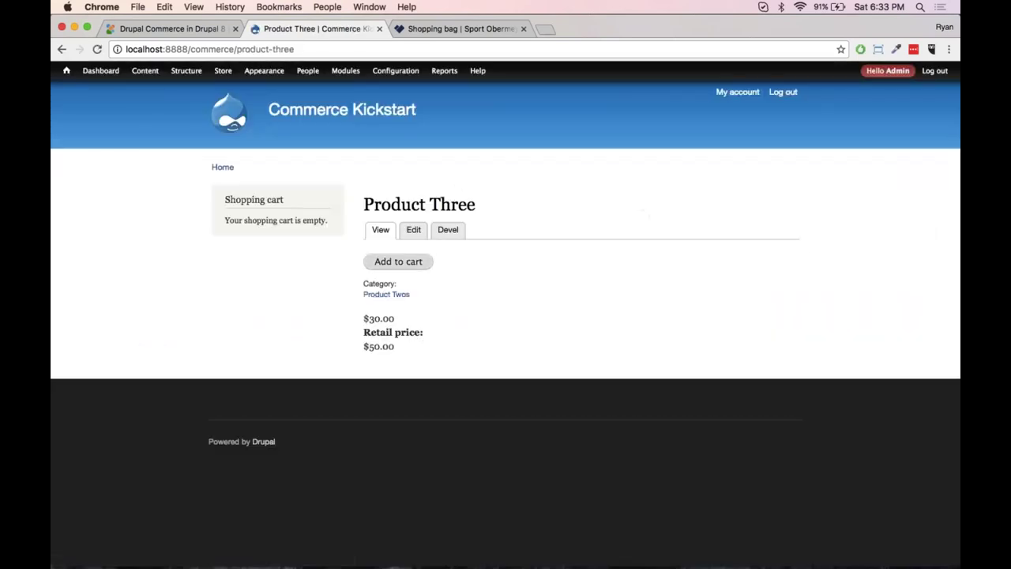
{"action": "left_click", "coordinate": [404, 270]}
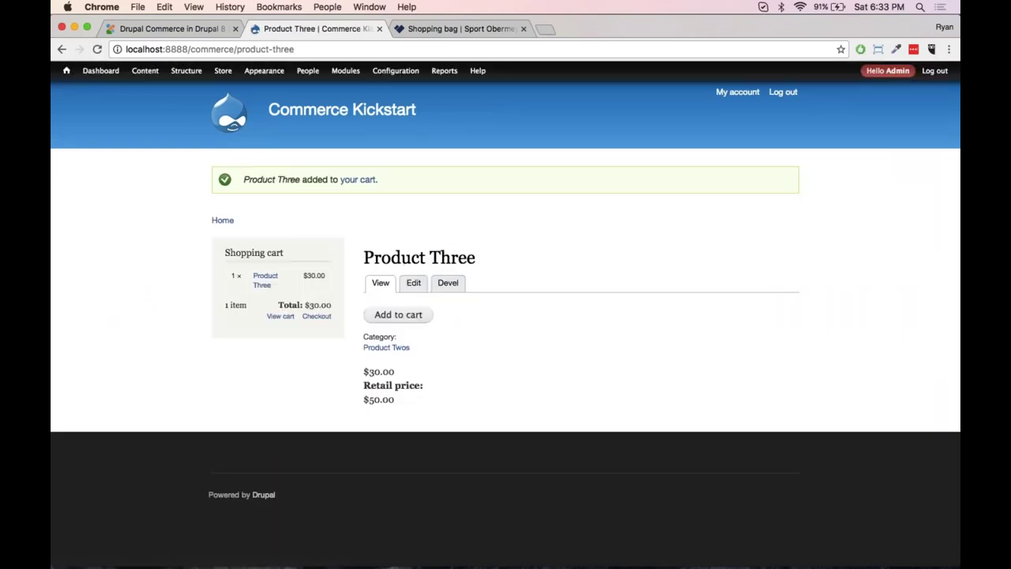
{"action": "key", "text": "super+bracketleft"}
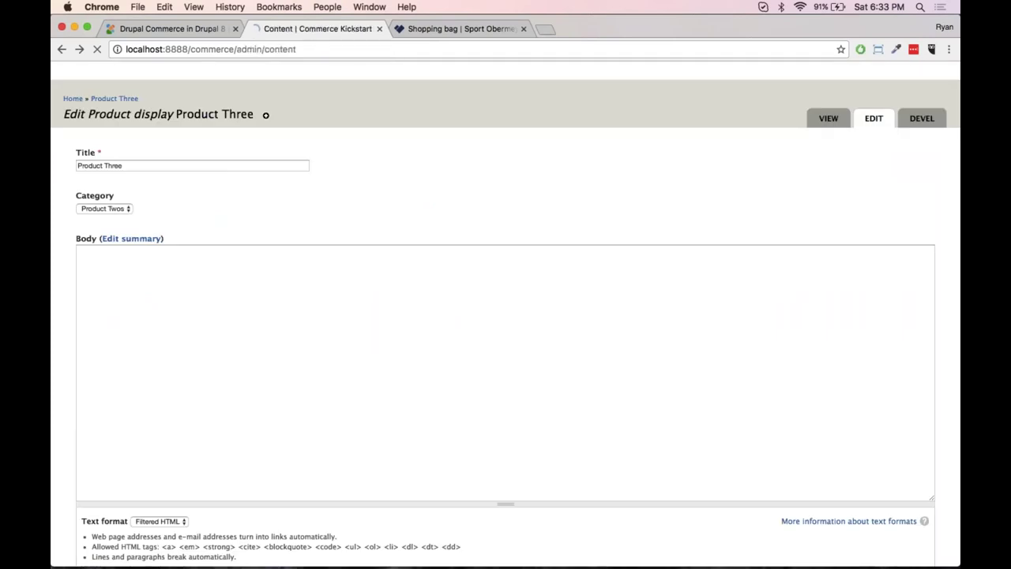
{"action": "key", "text": "super+bracketleft"}
{"action": "key", "text": "super+bracketleft"}
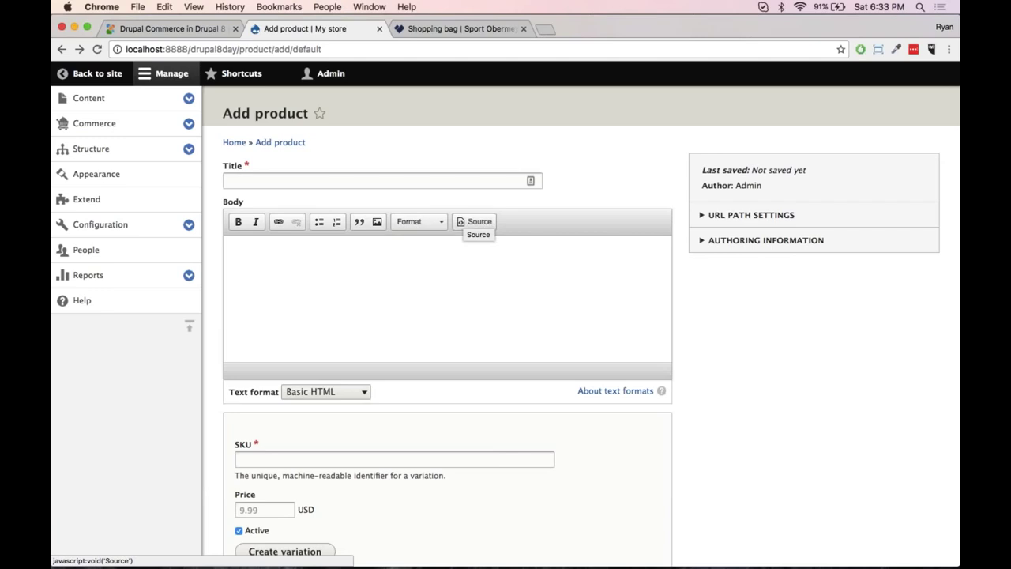
Step: Create and publish 'Product One' with SKU PROD-01 priced at 9.99
{"action": "left_click", "coordinate": [372, 181]}
{"action": "type", "text": "Product One"}
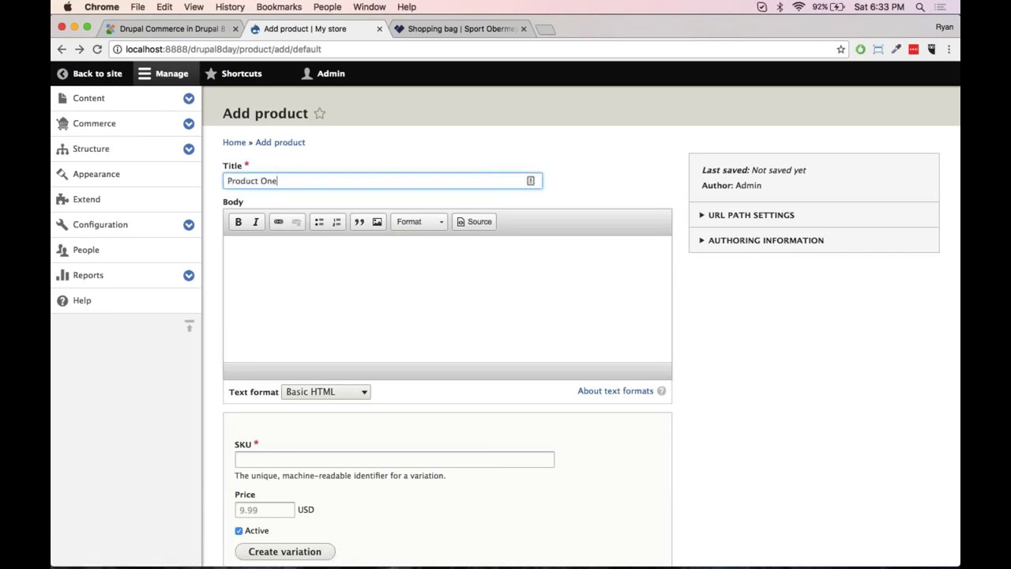
{"action": "scroll", "coordinate": [506, 316], "scroll_direction": "down", "scroll_amount": 3}
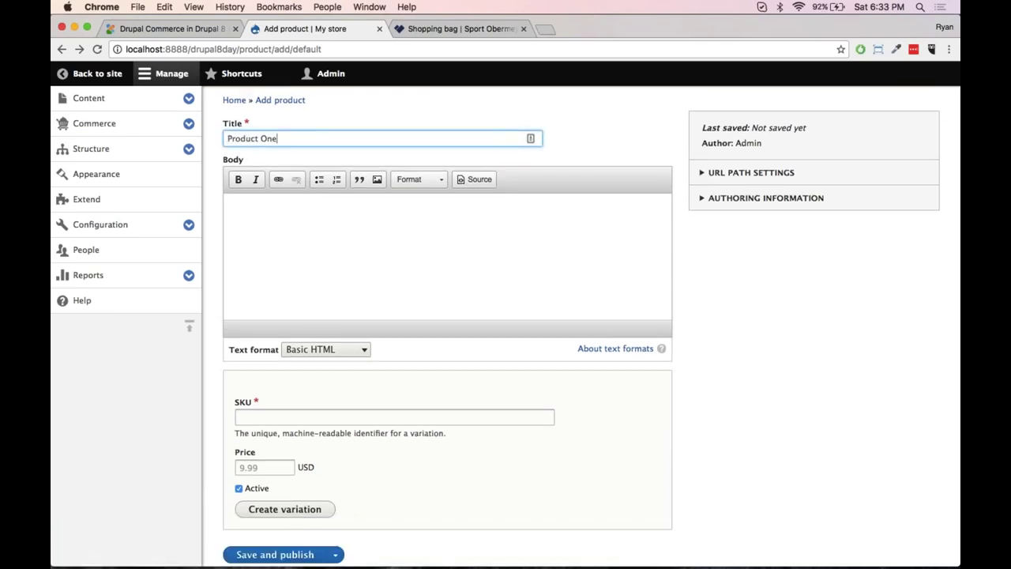
{"action": "left_click", "coordinate": [395, 368]}
{"action": "type", "text": "PROD-01"}
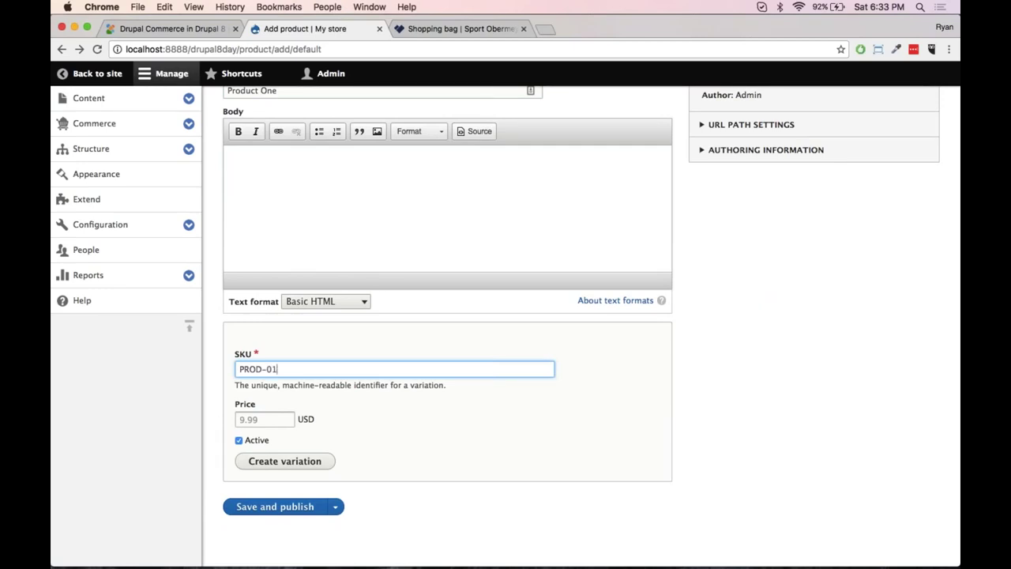
{"action": "left_click", "coordinate": [265, 419]}
{"action": "type", "text": "9.99"}
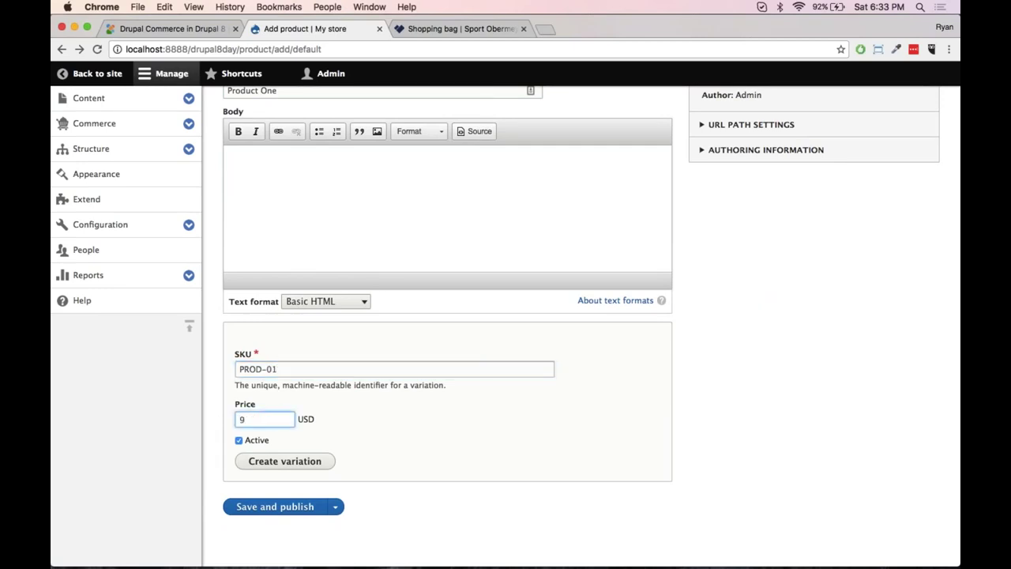
{"action": "left_click", "coordinate": [279, 508]}
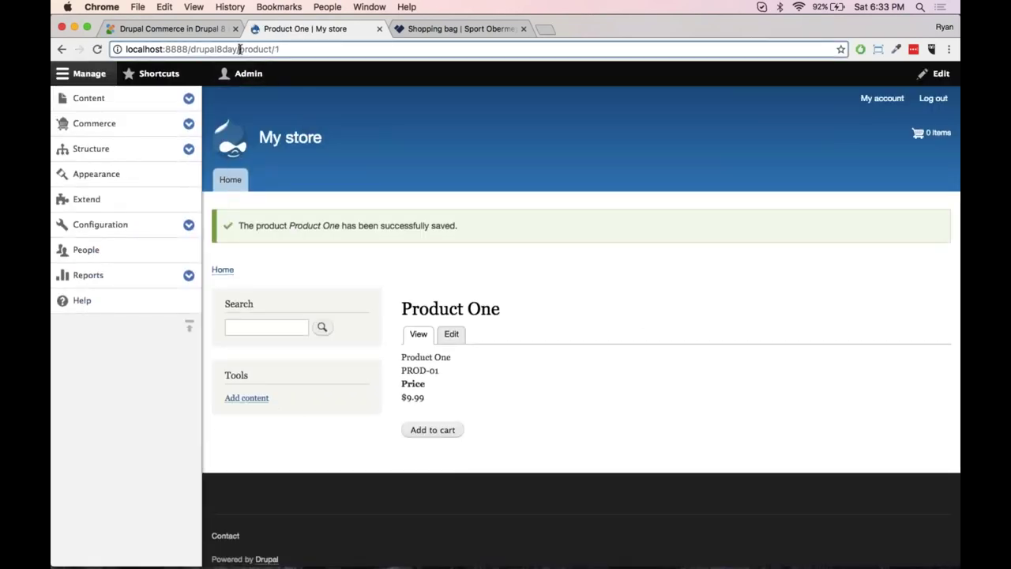
Step: Add Product One to the cart and open it for editing
{"action": "left_click_drag", "start_coordinate": [239, 49], "coordinate": [280, 49]}
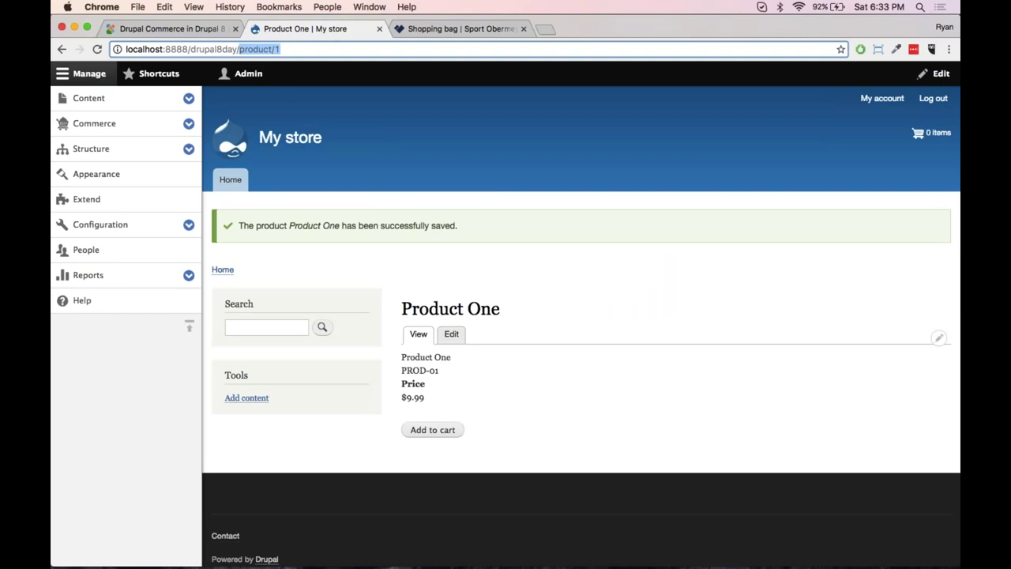
{"action": "left_click", "coordinate": [432, 429]}
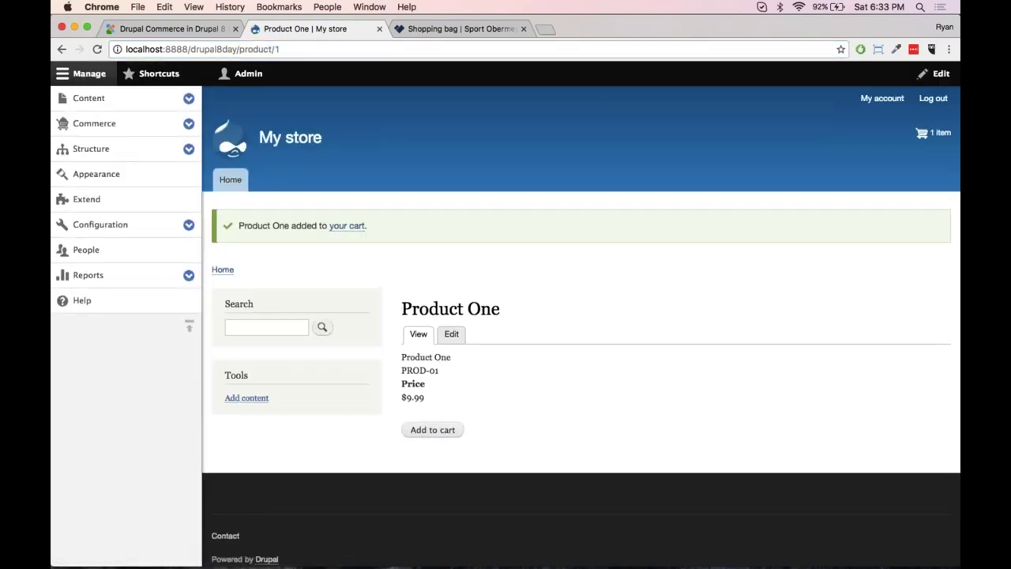
{"action": "left_click", "coordinate": [452, 338]}
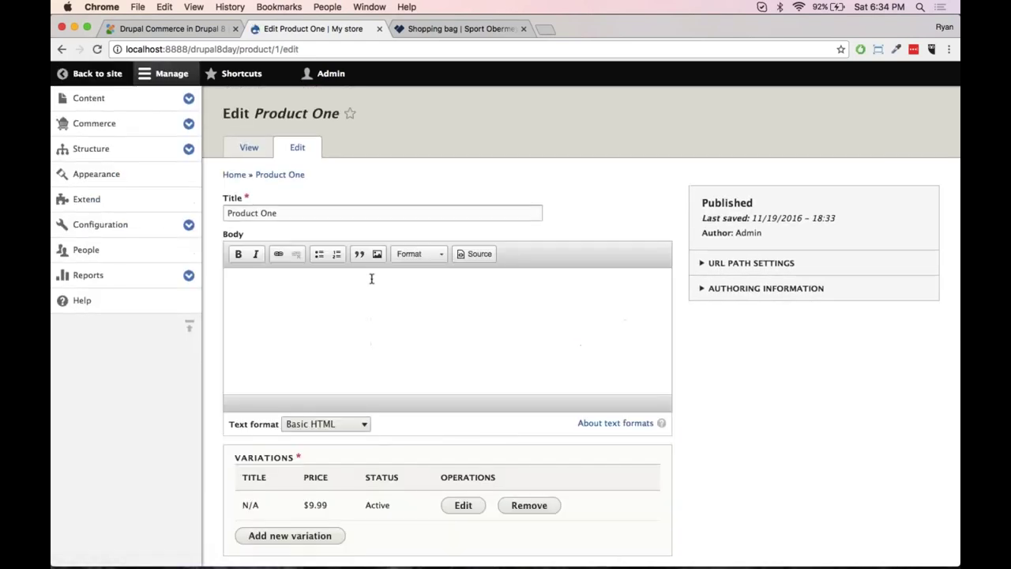
Step: Rename the product to 'Product One or Two'
{"action": "scroll", "coordinate": [385, 369], "scroll_direction": "down", "scroll_amount": 3}
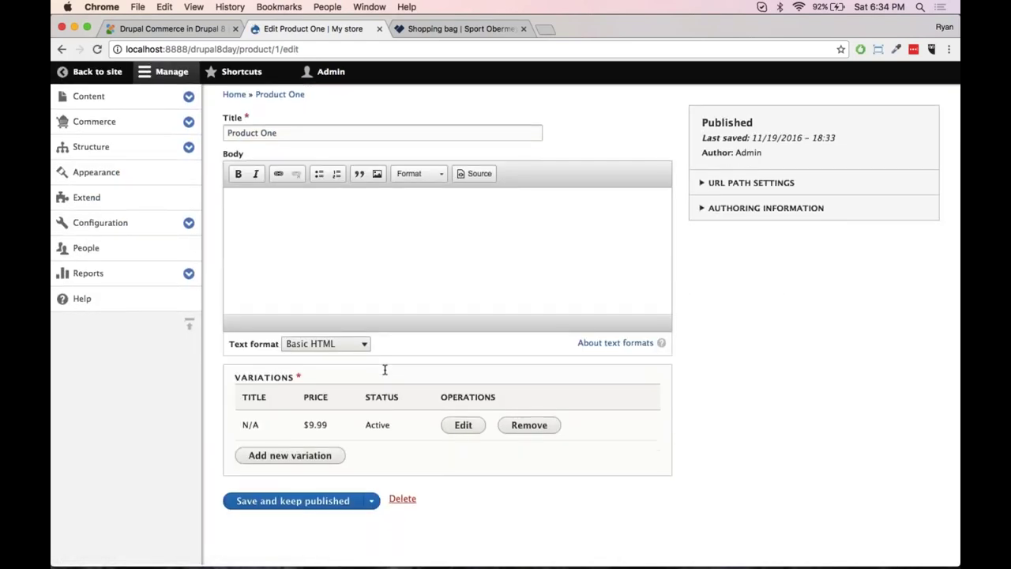
{"action": "scroll", "coordinate": [332, 413], "scroll_direction": "up", "scroll_amount": 3}
{"action": "left_click", "coordinate": [277, 200]}
{"action": "type", "text": "or Two"}
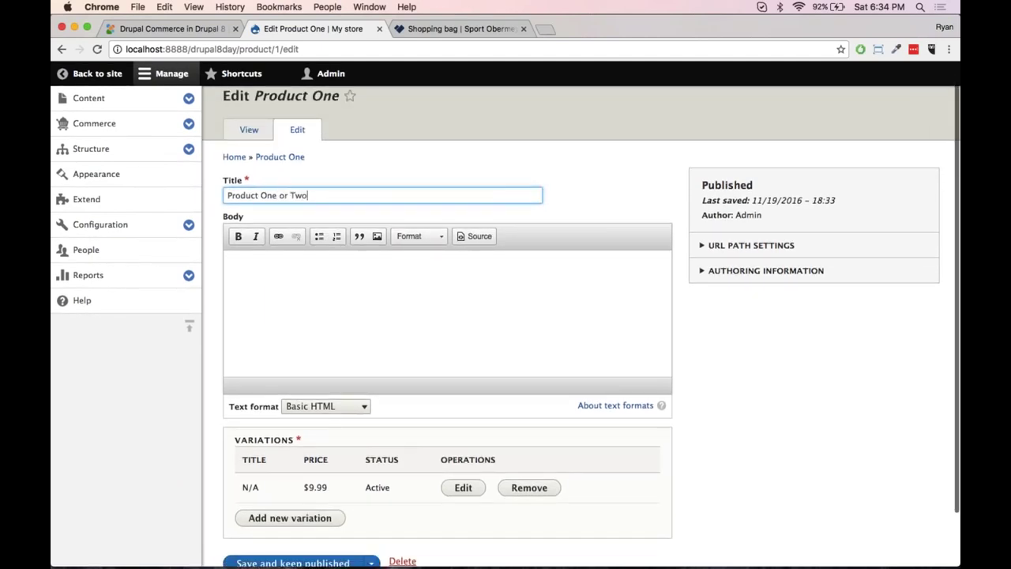
Step: Add a PROD-02 variation at 12.99, move it above the 9.99 one, and save
{"action": "scroll", "coordinate": [442, 355], "scroll_direction": "down", "scroll_amount": 2}
{"action": "left_click", "coordinate": [332, 459]}
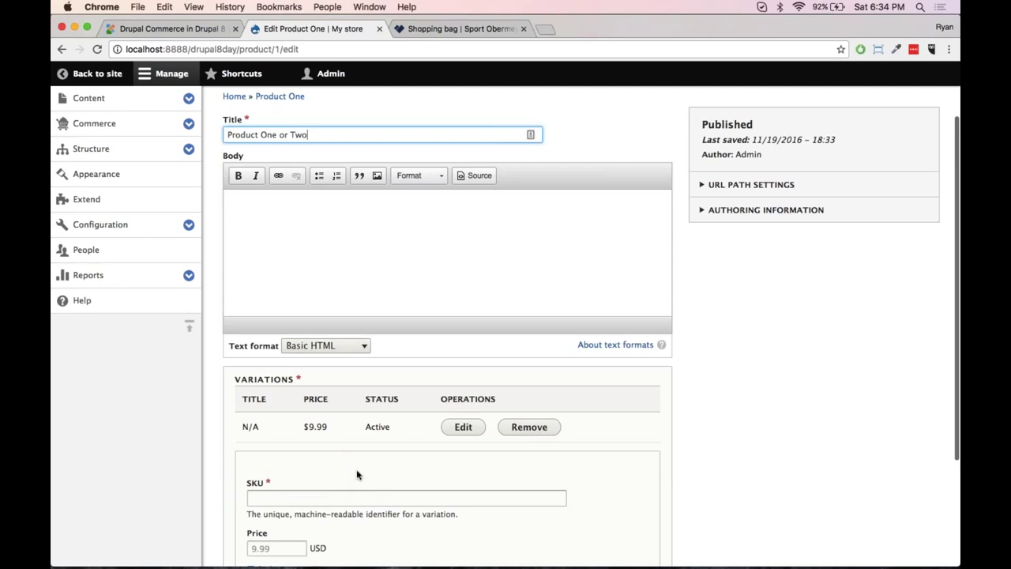
{"action": "left_click", "coordinate": [328, 498]}
{"action": "type", "text": "PROD-0"}
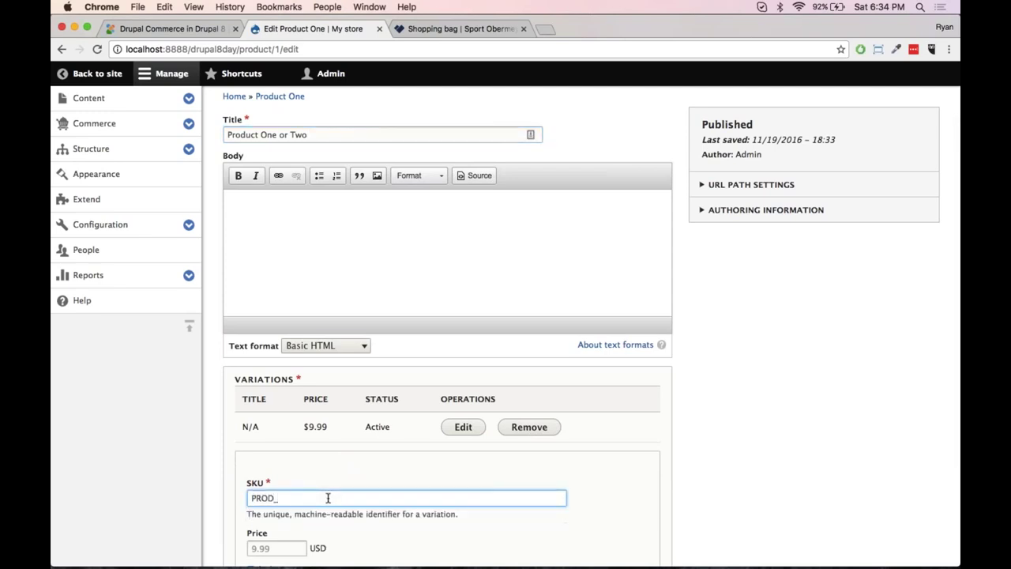
{"action": "type", "text": "2"}
{"action": "key", "text": "Tab"}
{"action": "type", "text": "1"}
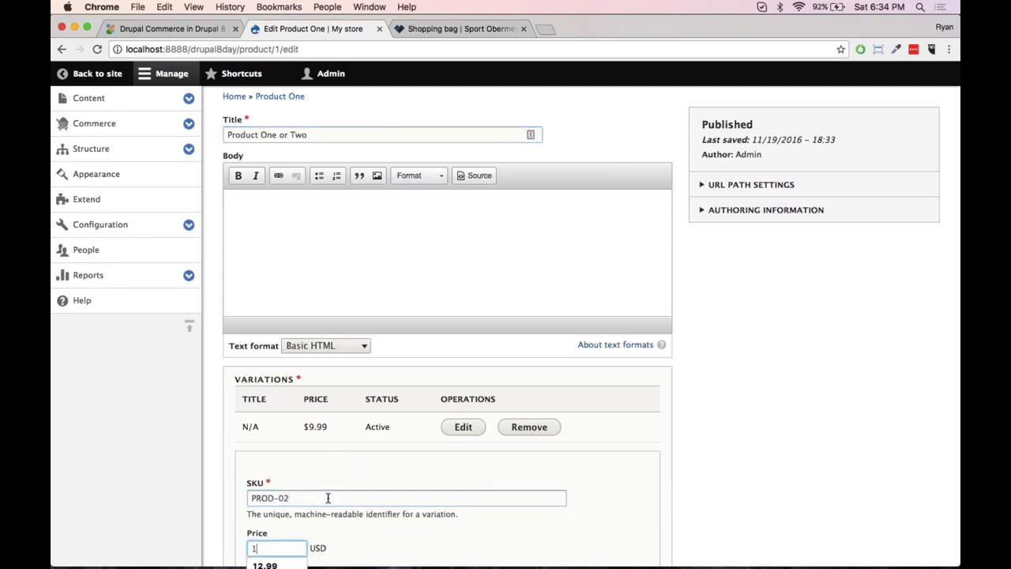
{"action": "type", "text": "2.99"}
{"action": "scroll", "coordinate": [361, 497], "scroll_direction": "down", "scroll_amount": 3}
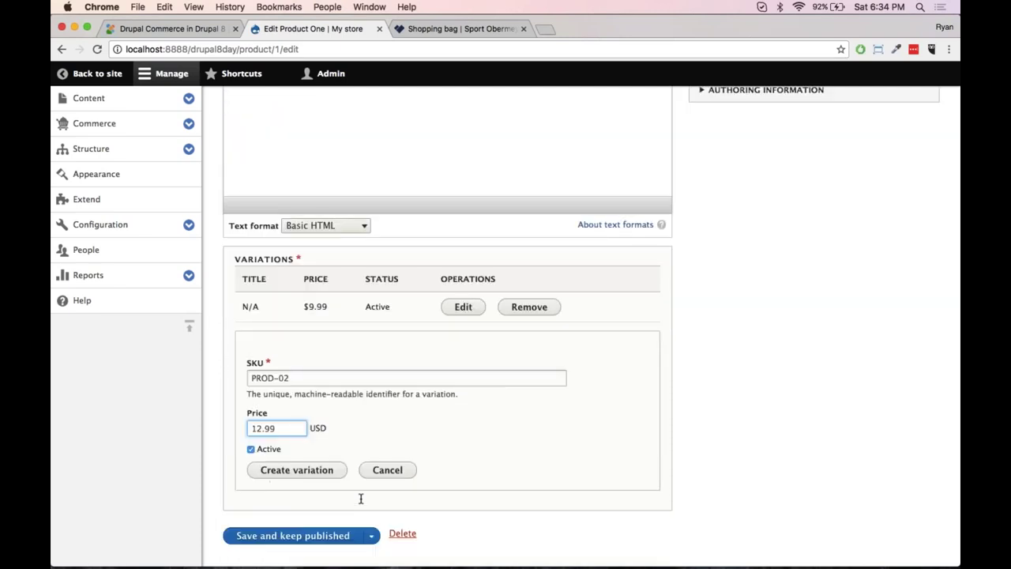
{"action": "left_click", "coordinate": [320, 471]}
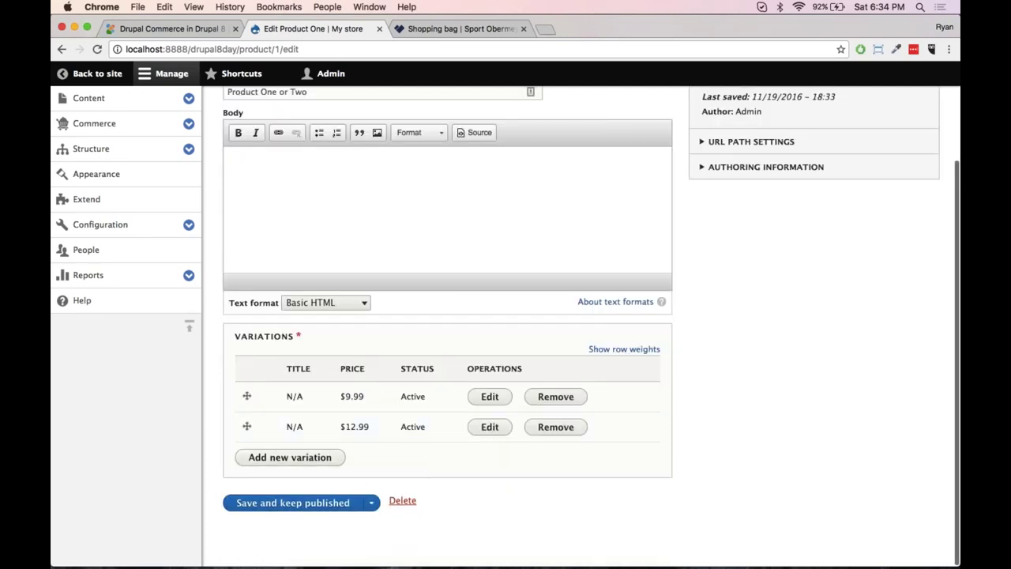
{"action": "left_click_drag", "start_coordinate": [249, 426], "coordinate": [246, 395]}
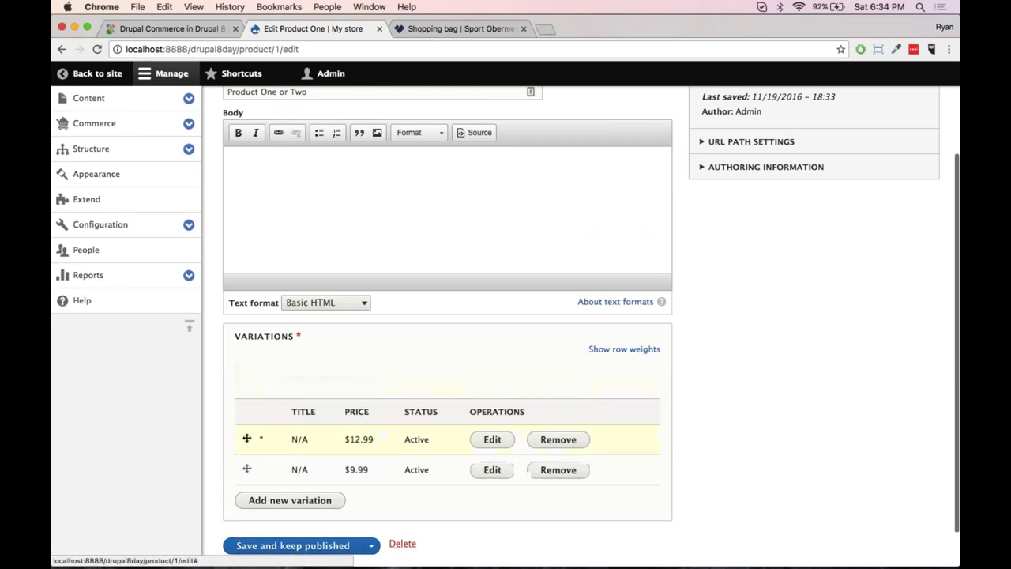
{"action": "left_click", "coordinate": [292, 545]}
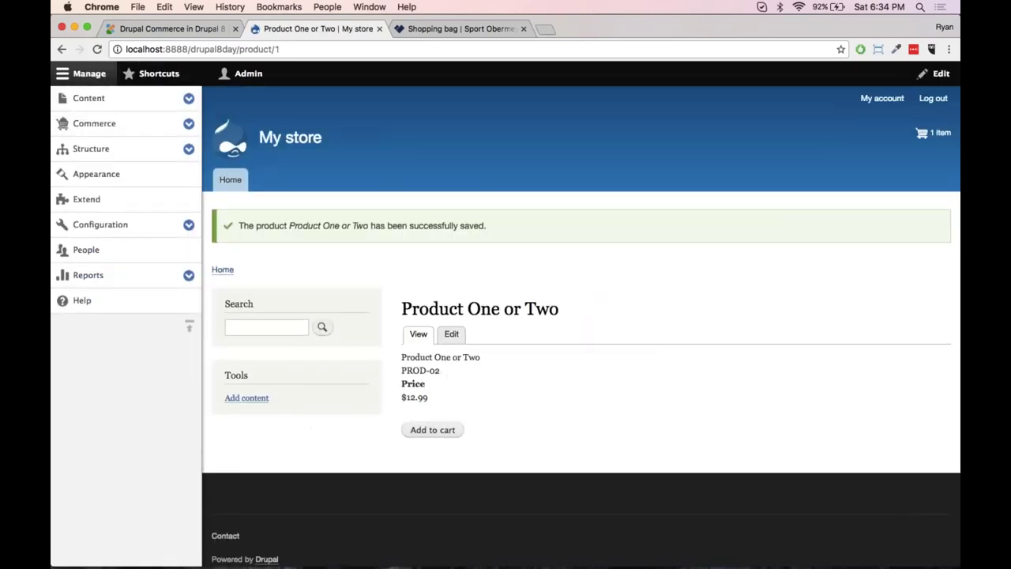
Step: Add the product to the cart, check the cart, then switch to Keynote
{"action": "left_click", "coordinate": [433, 430]}
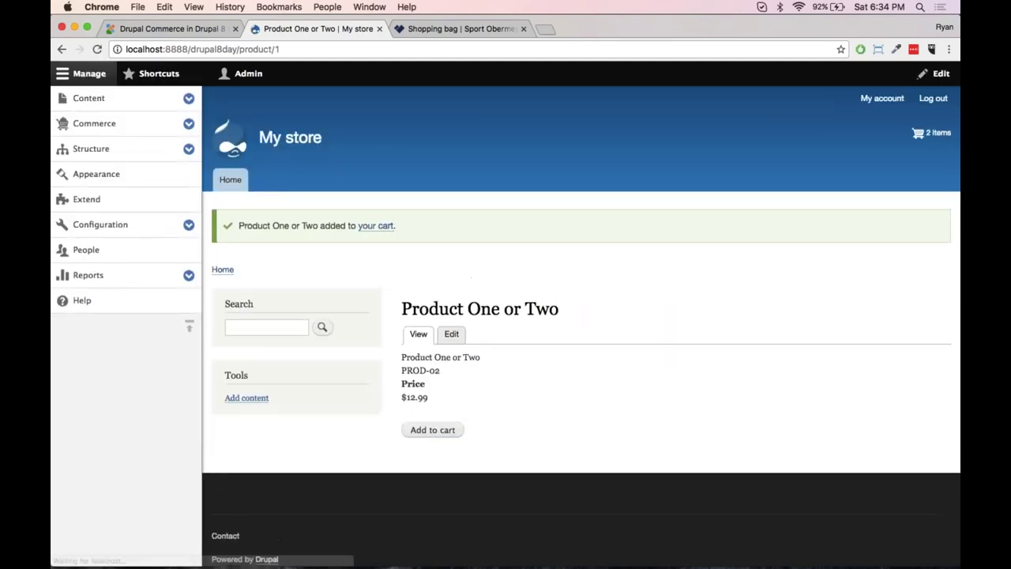
{"action": "left_click", "coordinate": [363, 227]}
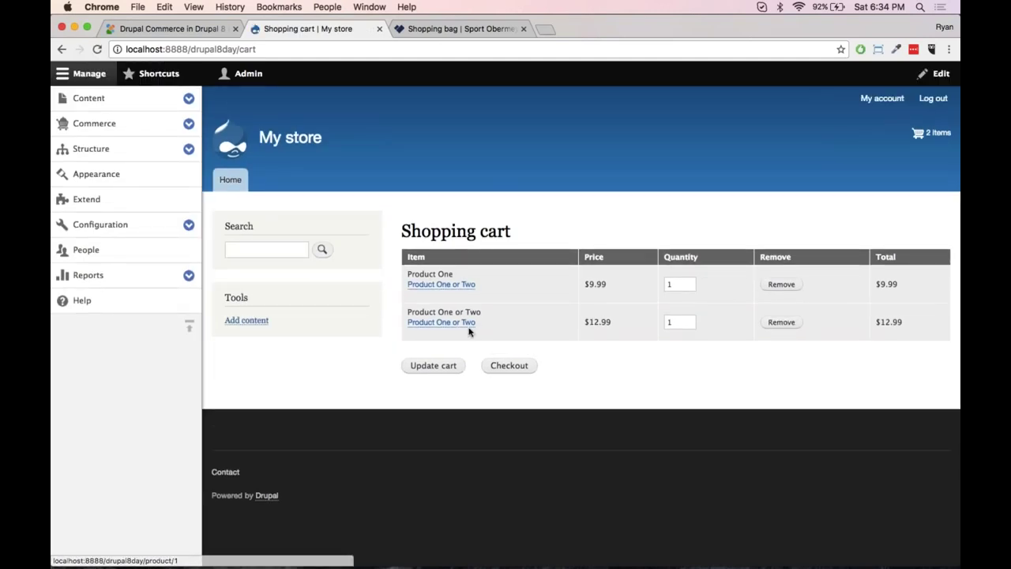
{"action": "left_click", "coordinate": [462, 323]}
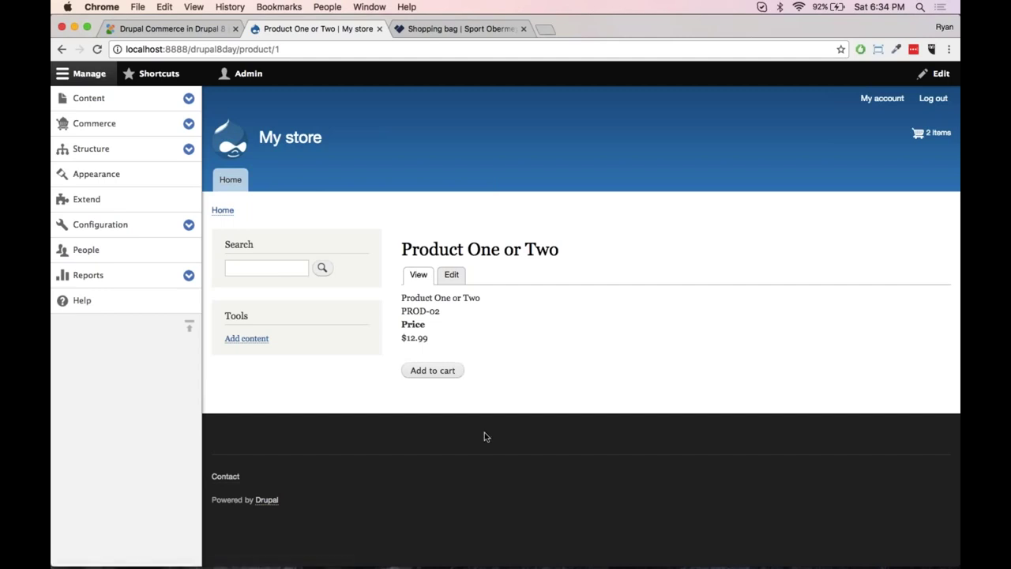
{"action": "key", "text": "super+Tab"}
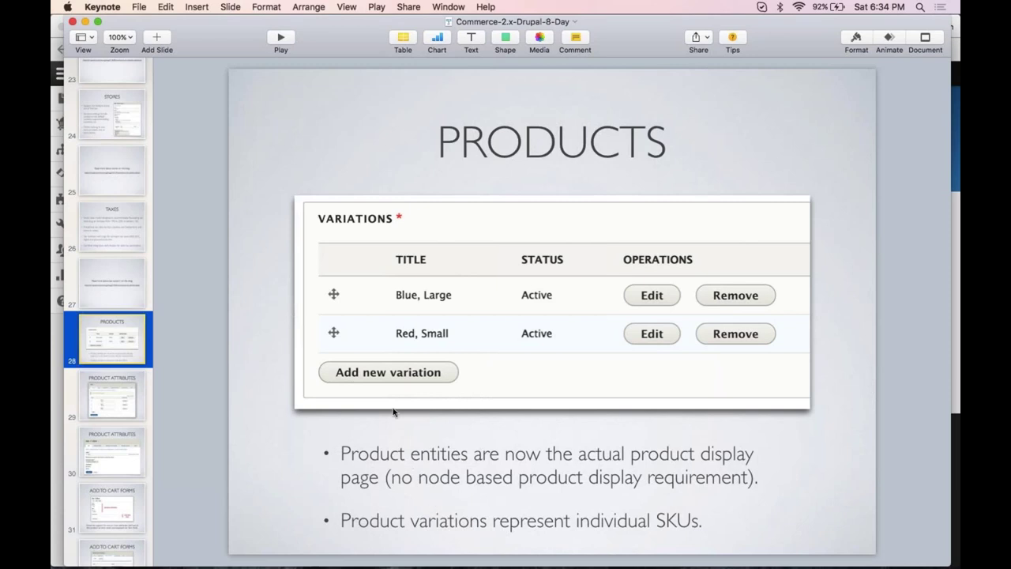
Step: Present Product Attributes slides 29 and 30, then go back to the store
{"action": "left_click", "coordinate": [112, 392]}
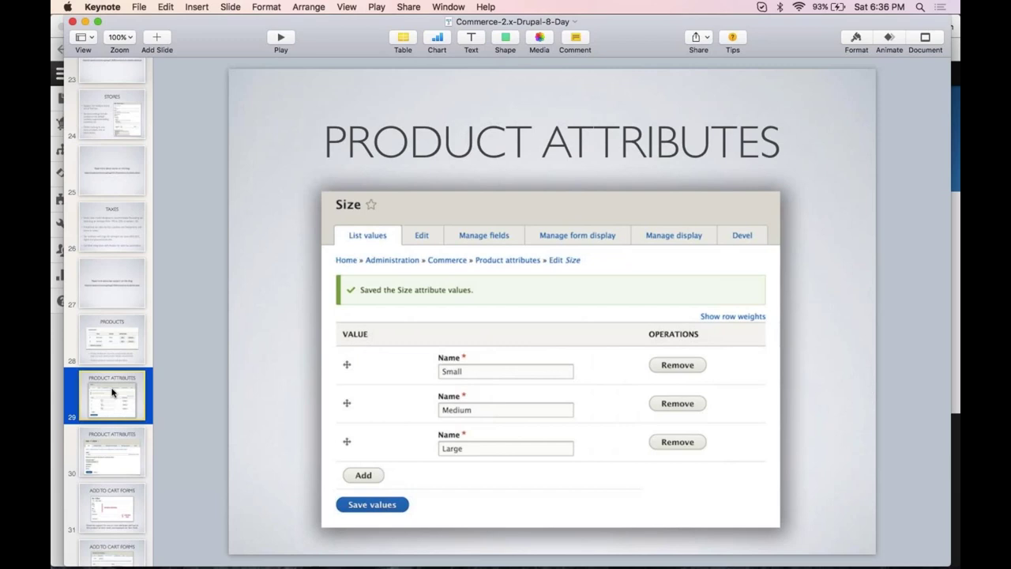
{"action": "key", "text": "Down"}
{"action": "key", "text": "super+Tab"}
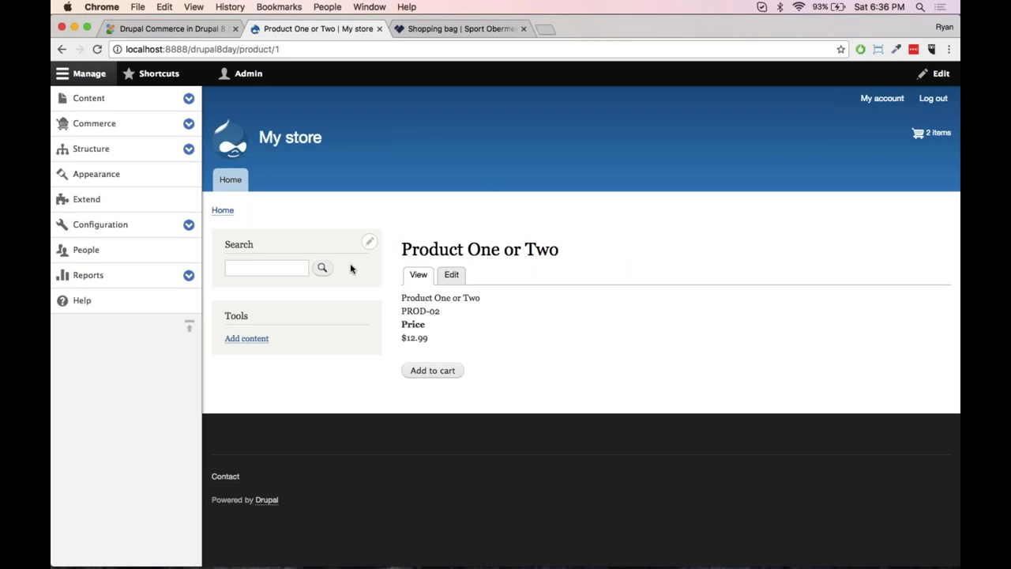
Step: Under Commerce > Product attributes, add a 'Size' attribute as a Select list and save
{"action": "left_click", "coordinate": [188, 123]}
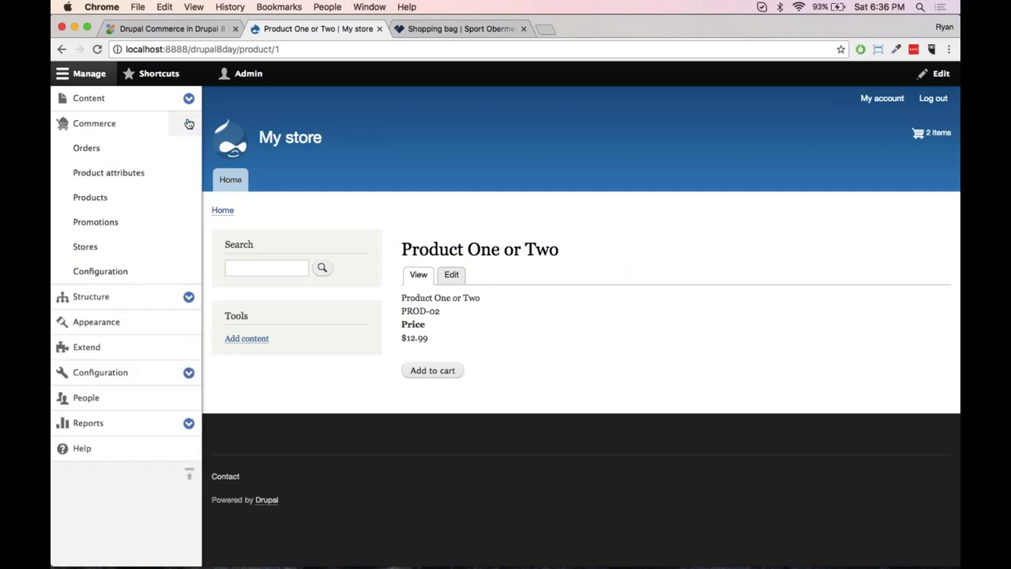
{"action": "left_click", "coordinate": [109, 174]}
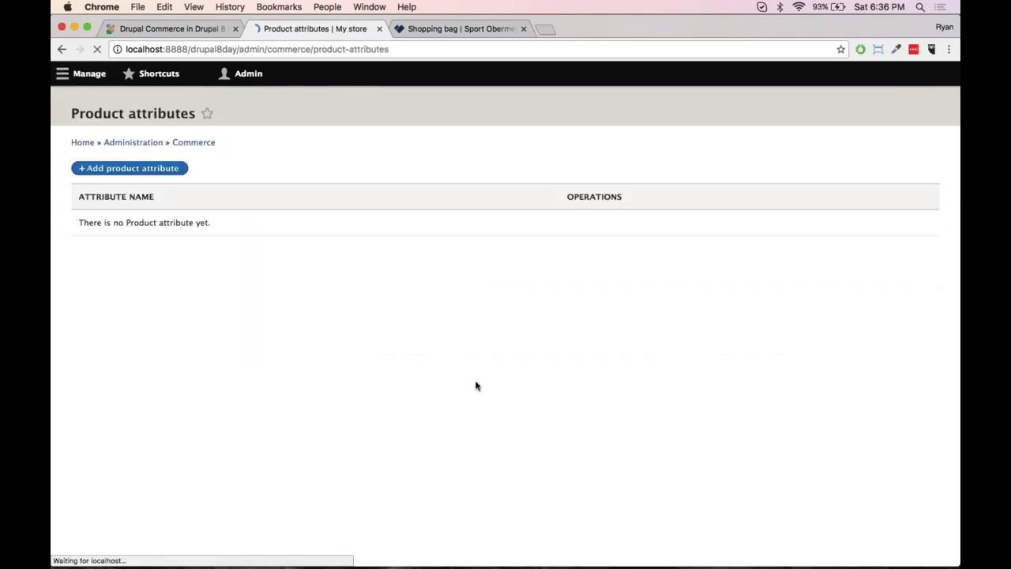
{"action": "left_click", "coordinate": [282, 168]}
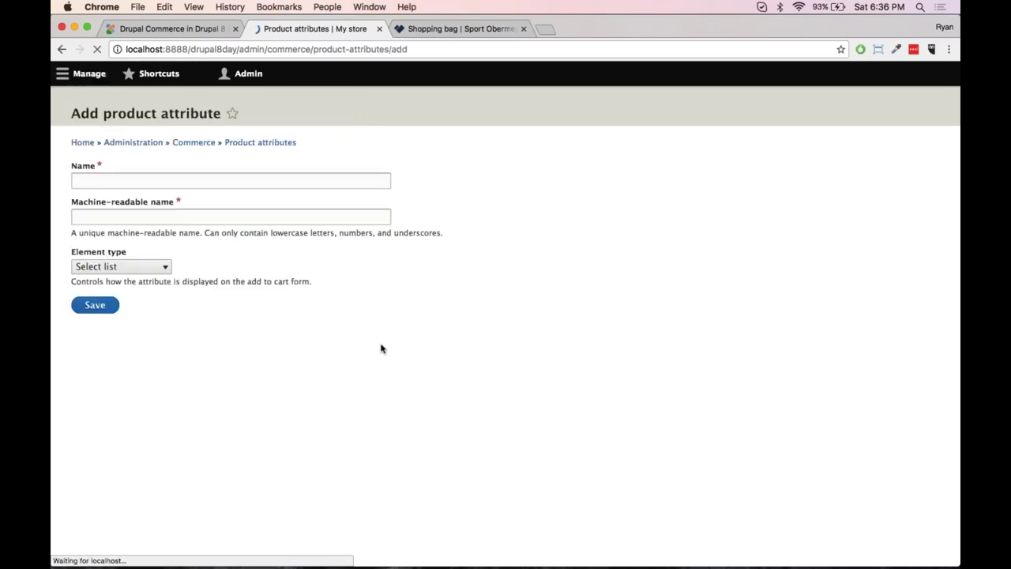
{"action": "type", "text": "Size"}
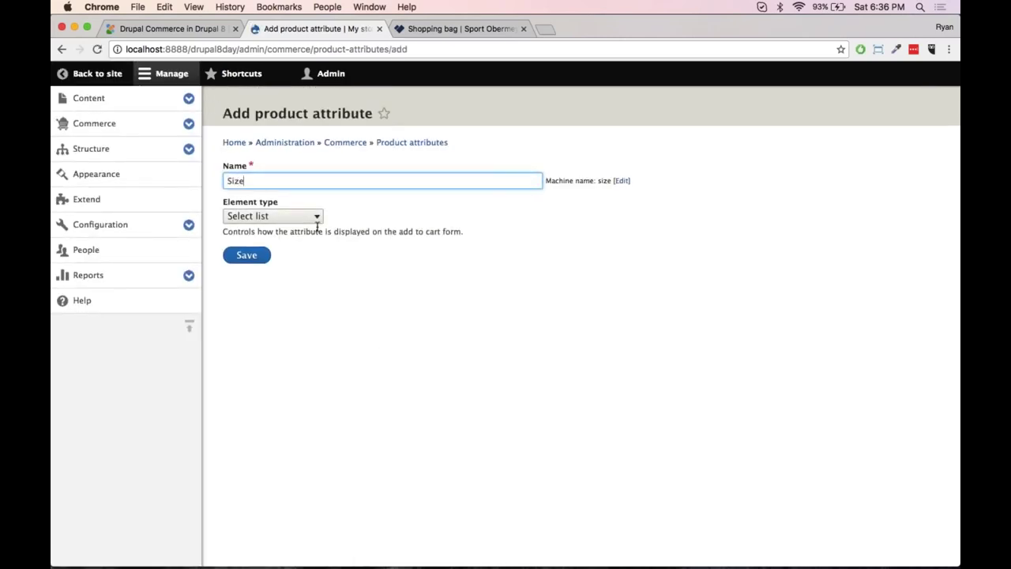
{"action": "left_click", "coordinate": [286, 220]}
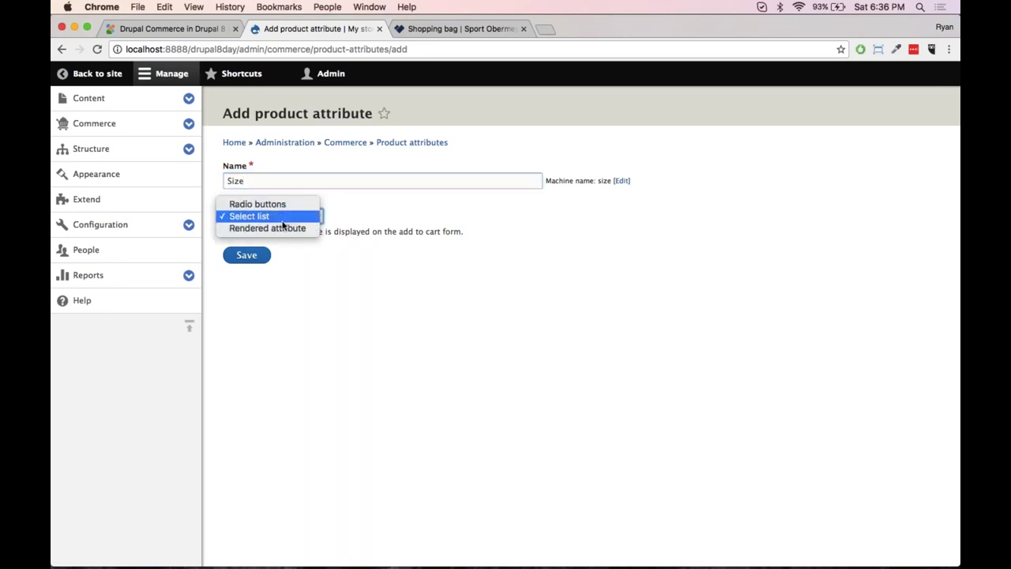
{"action": "key", "text": "Escape"}
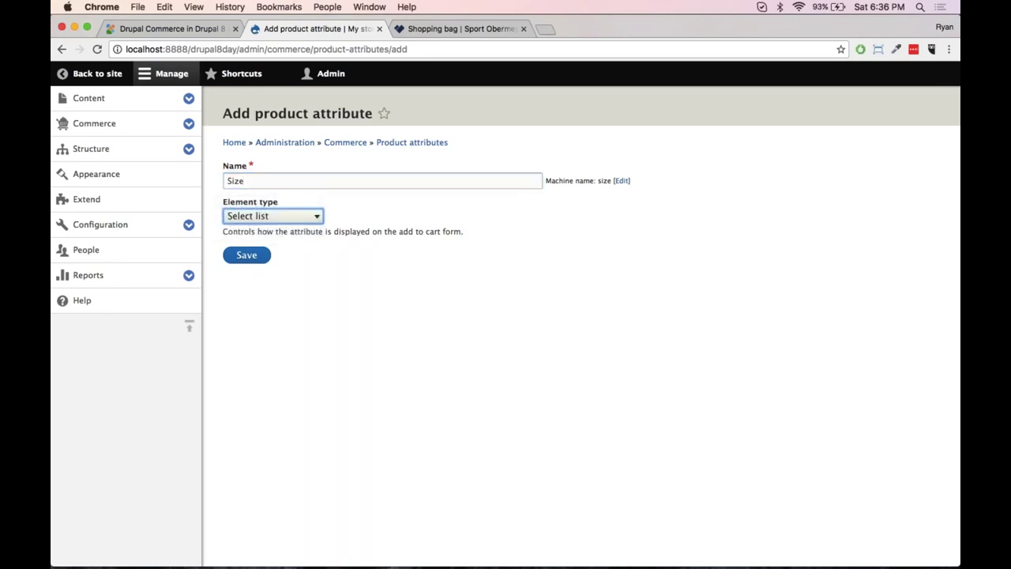
{"action": "left_click", "coordinate": [292, 215]}
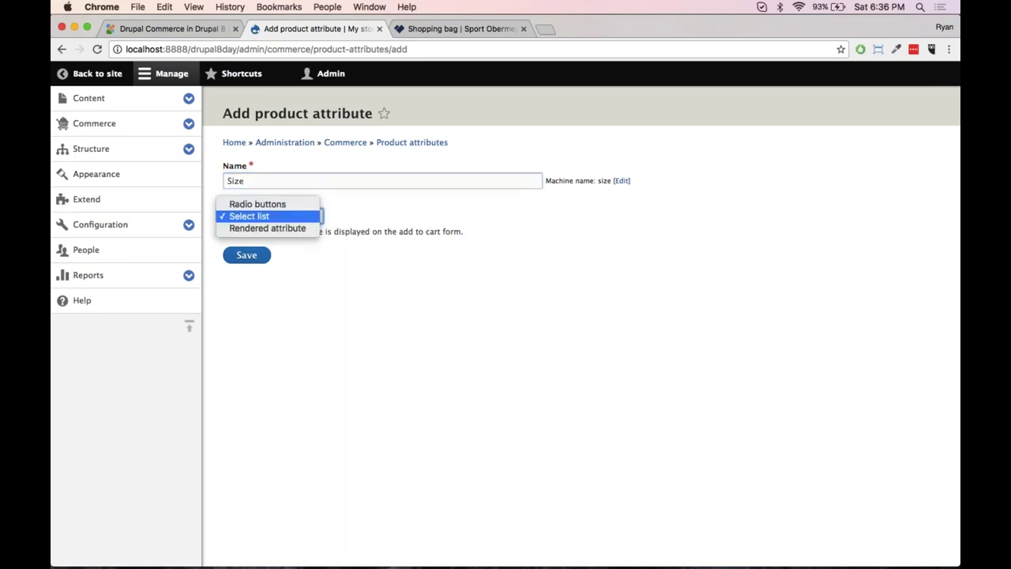
{"action": "left_click", "coordinate": [301, 216]}
{"action": "left_click", "coordinate": [259, 261]}
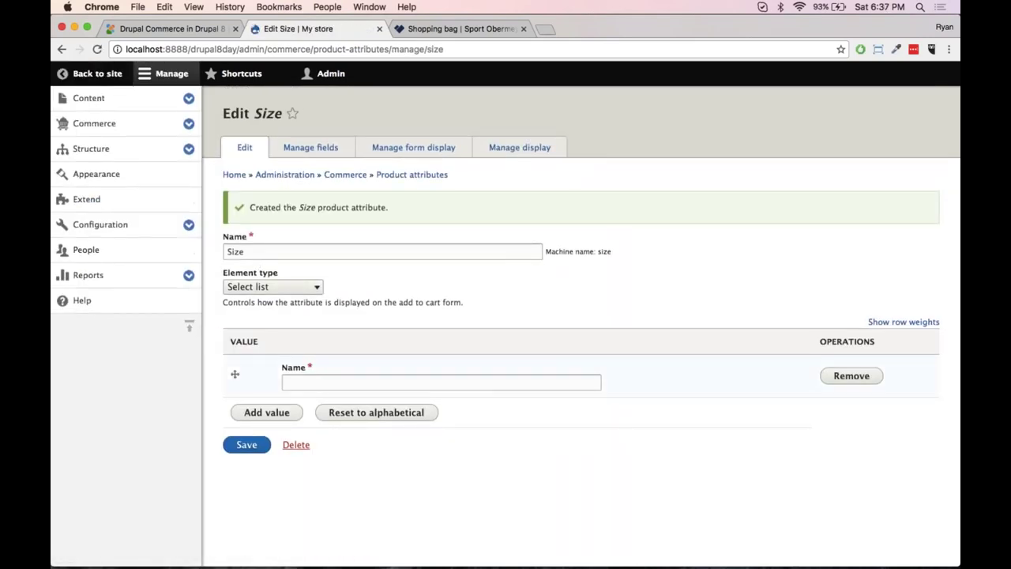
Step: Enter the Size values Small, Medium and Large and save the attribute
{"action": "left_click", "coordinate": [338, 384]}
{"action": "type", "text": "Small"}
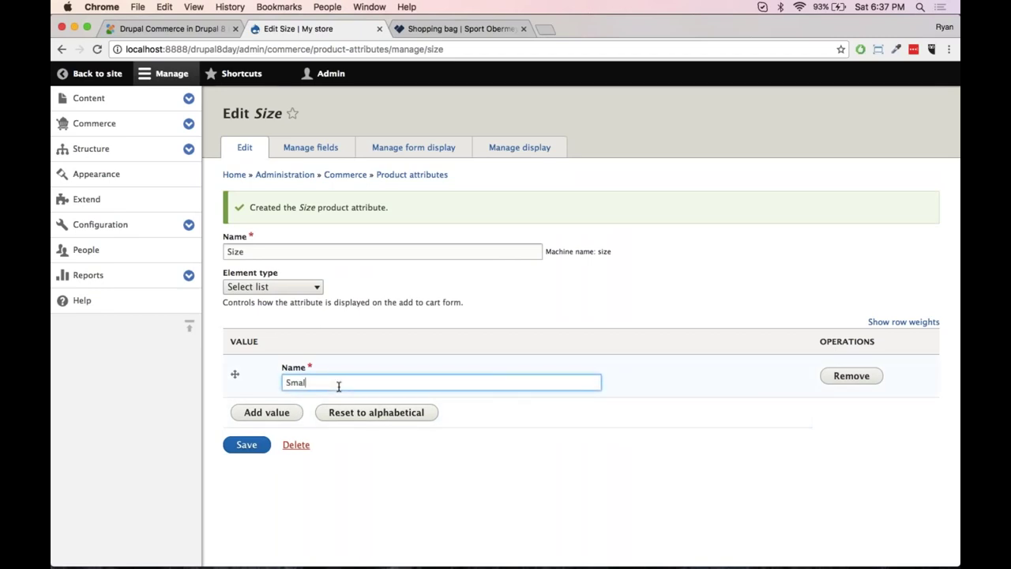
{"action": "left_click", "coordinate": [283, 413]}
{"action": "left_click", "coordinate": [310, 425]}
{"action": "type", "text": "Medium"}
{"action": "left_click", "coordinate": [266, 455]}
{"action": "left_click", "coordinate": [338, 468]}
{"action": "type", "text": "Large"}
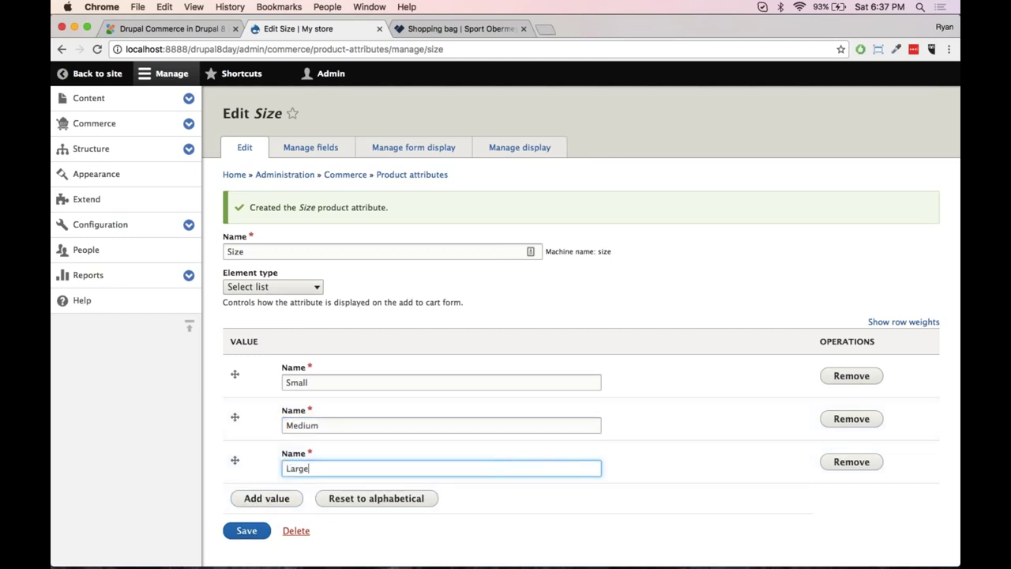
{"action": "left_click", "coordinate": [254, 530]}
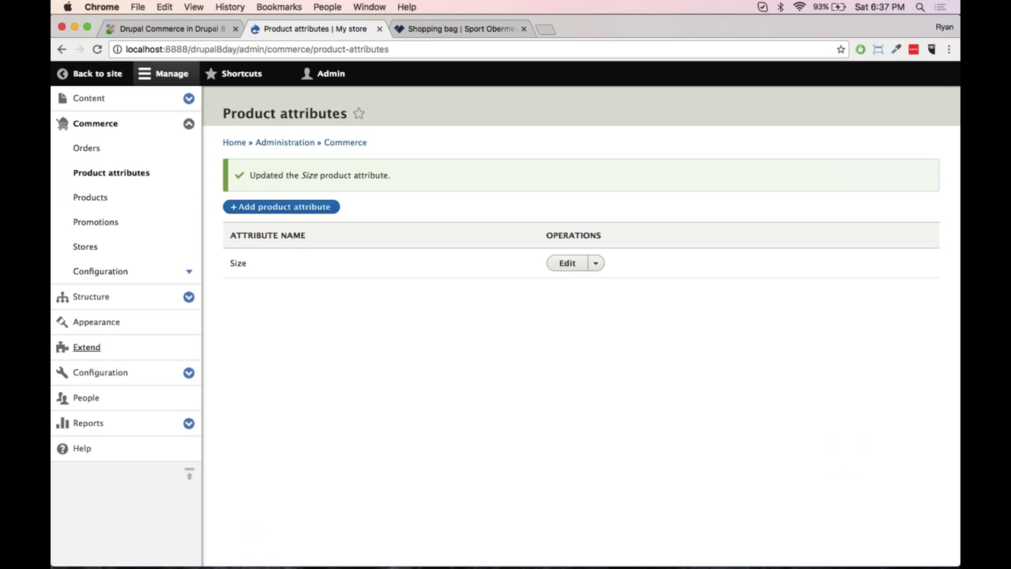
Step: Look over the Default product type, then open the Product variation types list
{"action": "left_click", "coordinate": [138, 272]}
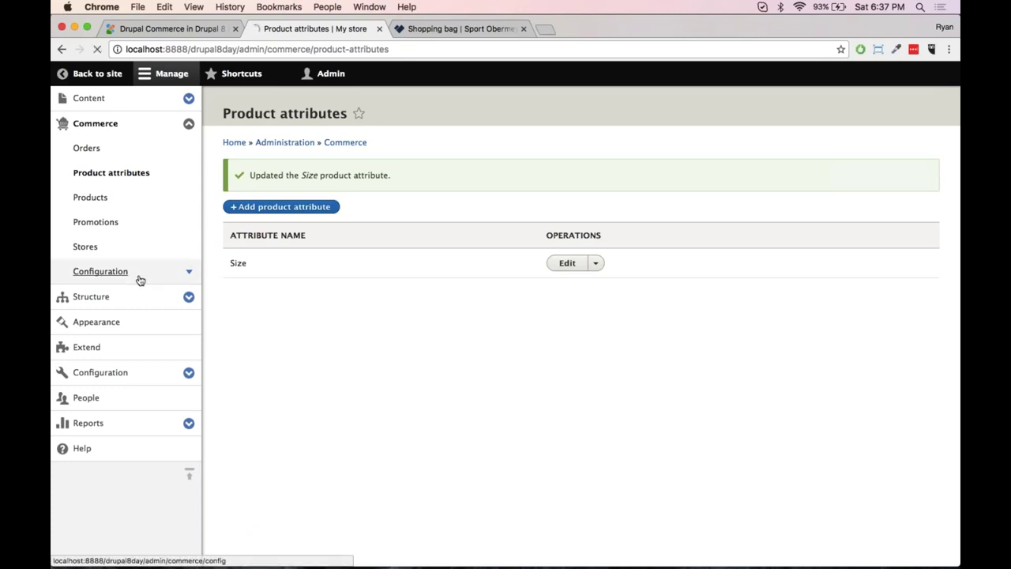
{"action": "left_click", "coordinate": [288, 395]}
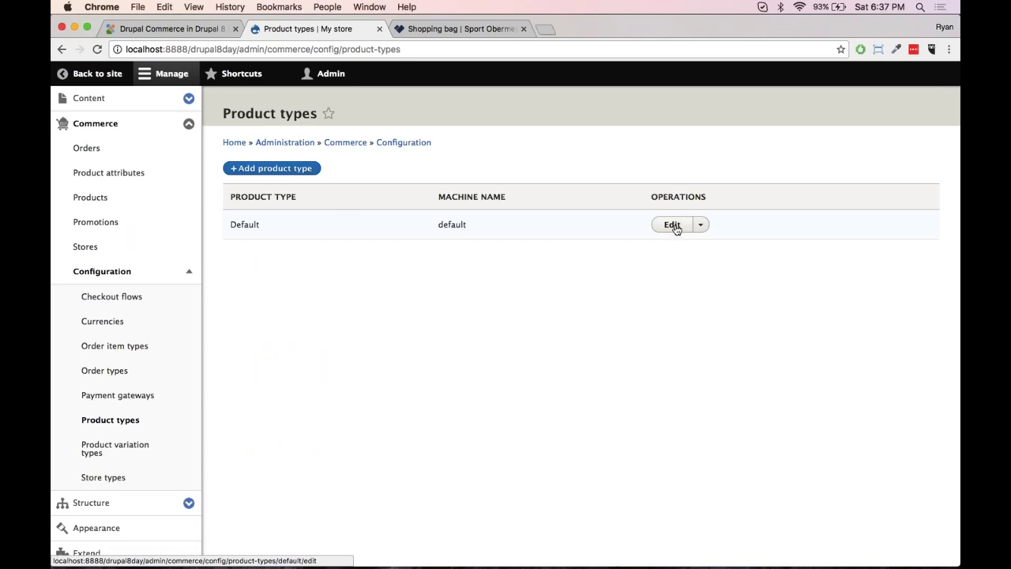
{"action": "left_click", "coordinate": [676, 228]}
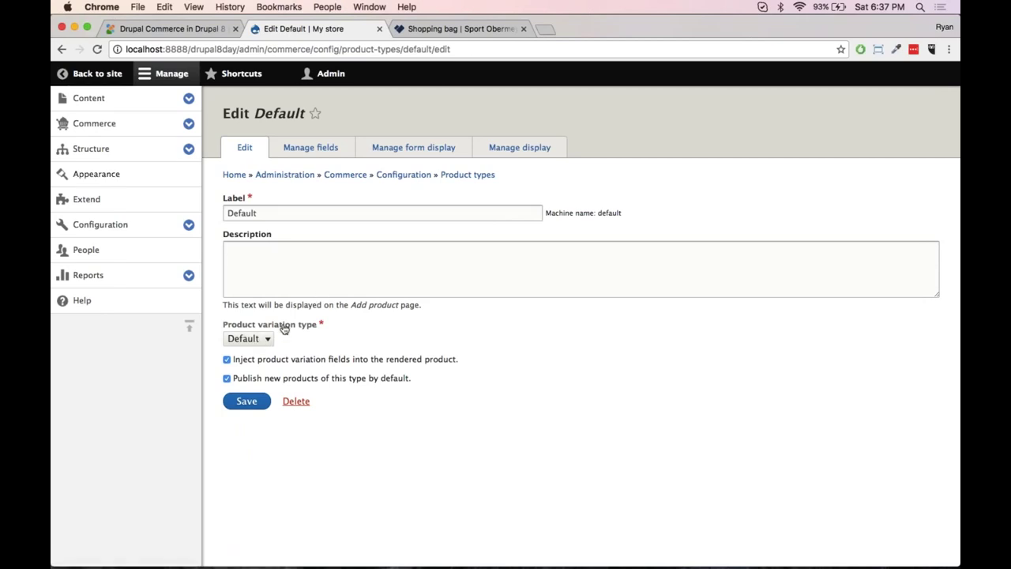
{"action": "key", "text": "super+bracketleft"}
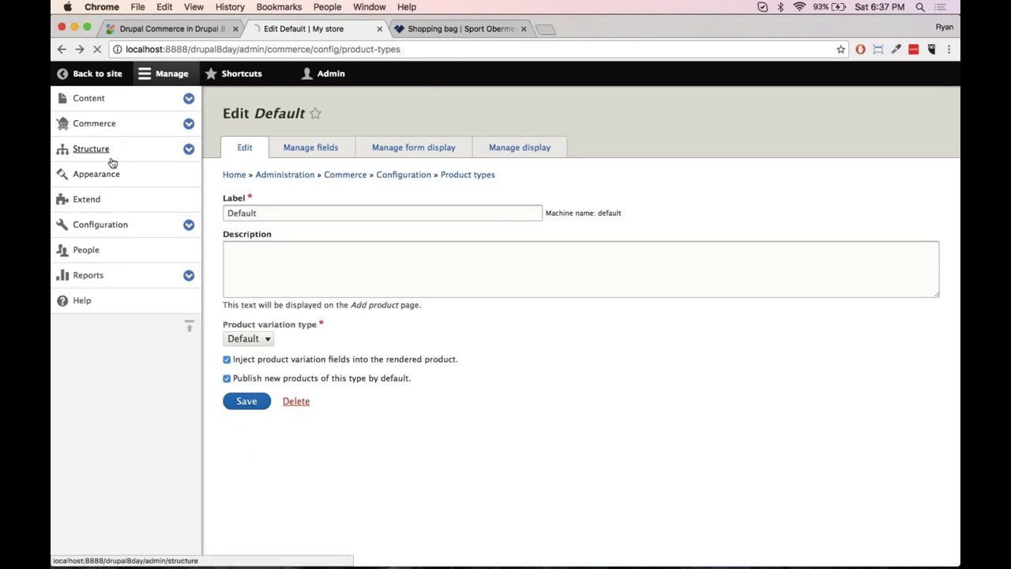
{"action": "key", "text": "super+bracketleft"}
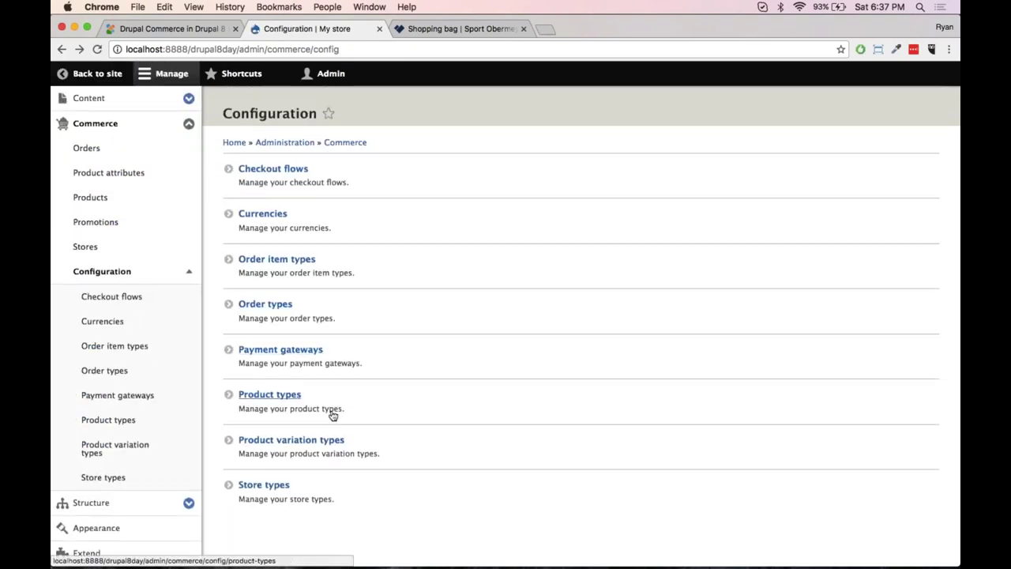
{"action": "left_click", "coordinate": [323, 445]}
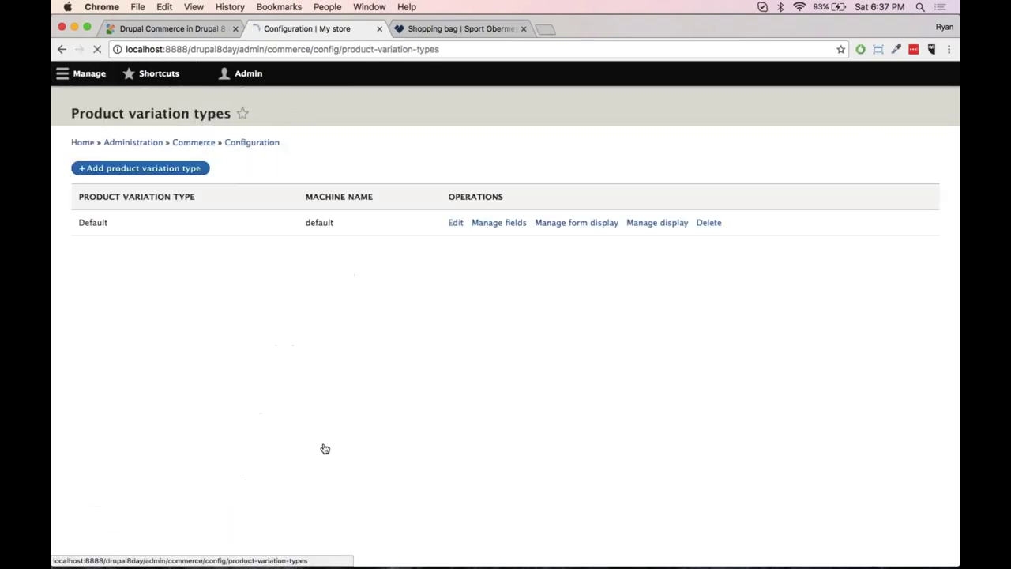
Step: Enable Size on the Default variation type, save, and check its Manage fields page
{"action": "left_click", "coordinate": [713, 227]}
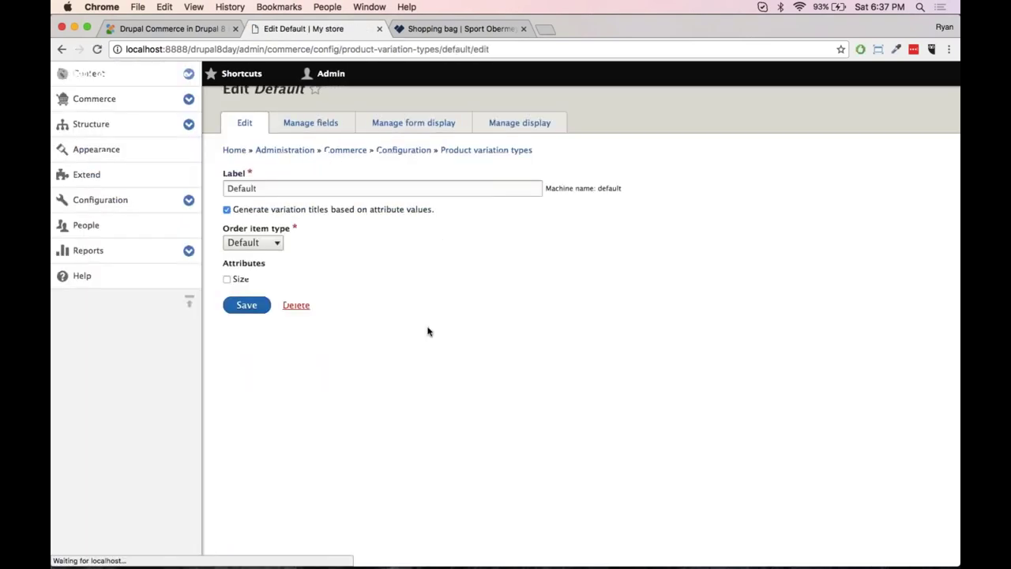
{"action": "left_click", "coordinate": [243, 306]}
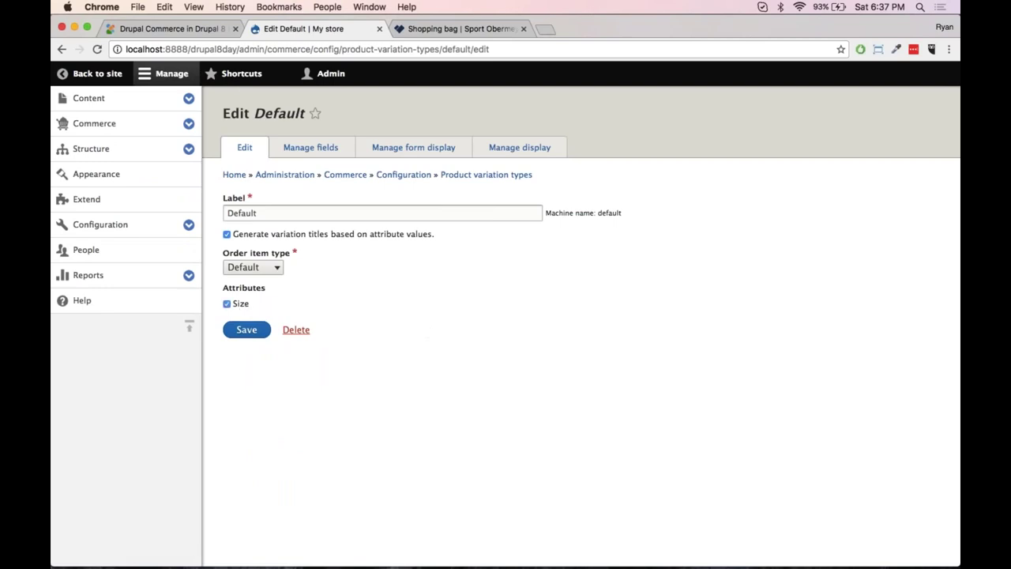
{"action": "left_click", "coordinate": [247, 330]}
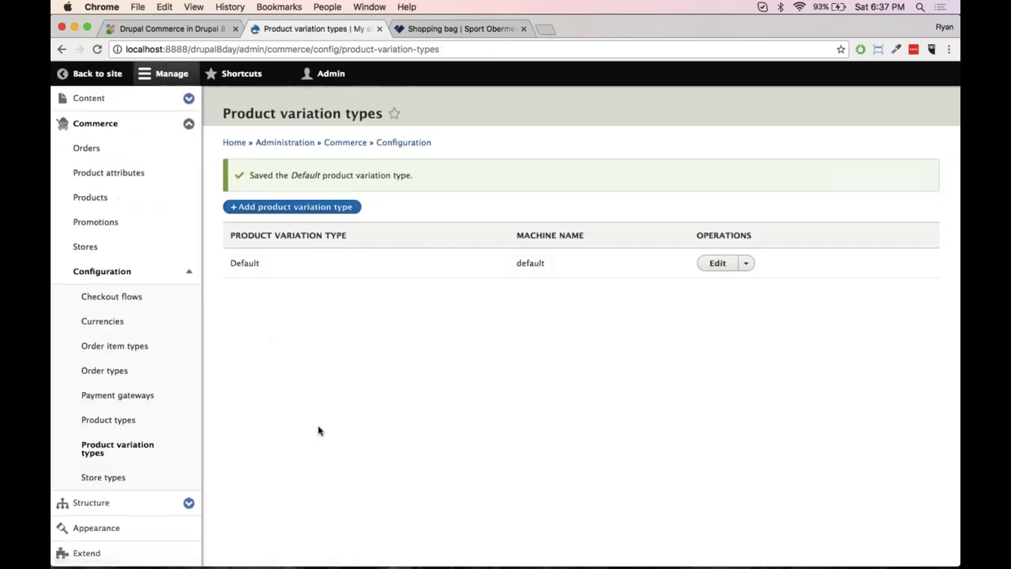
{"action": "left_click", "coordinate": [746, 263]}
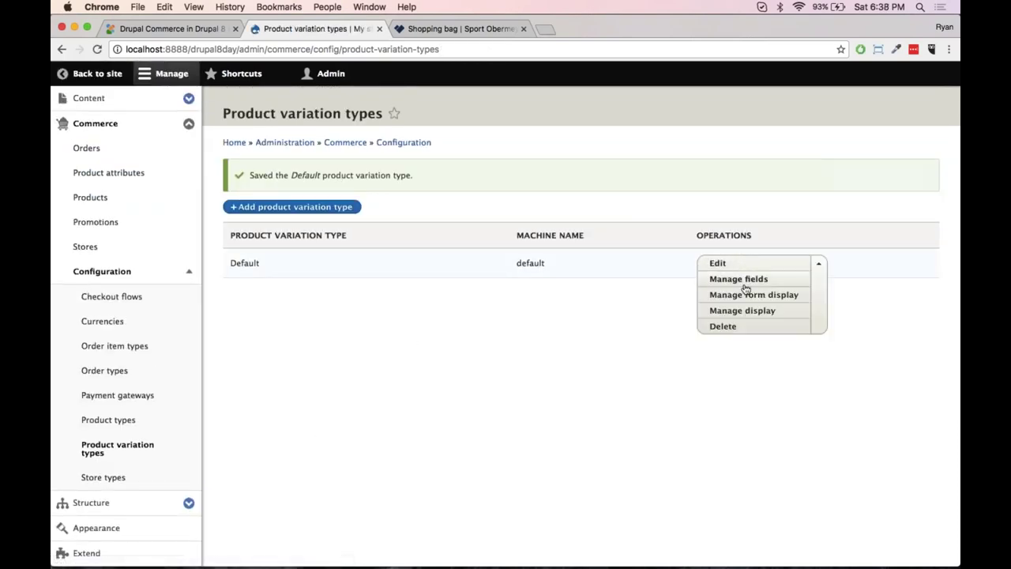
{"action": "left_click", "coordinate": [754, 281]}
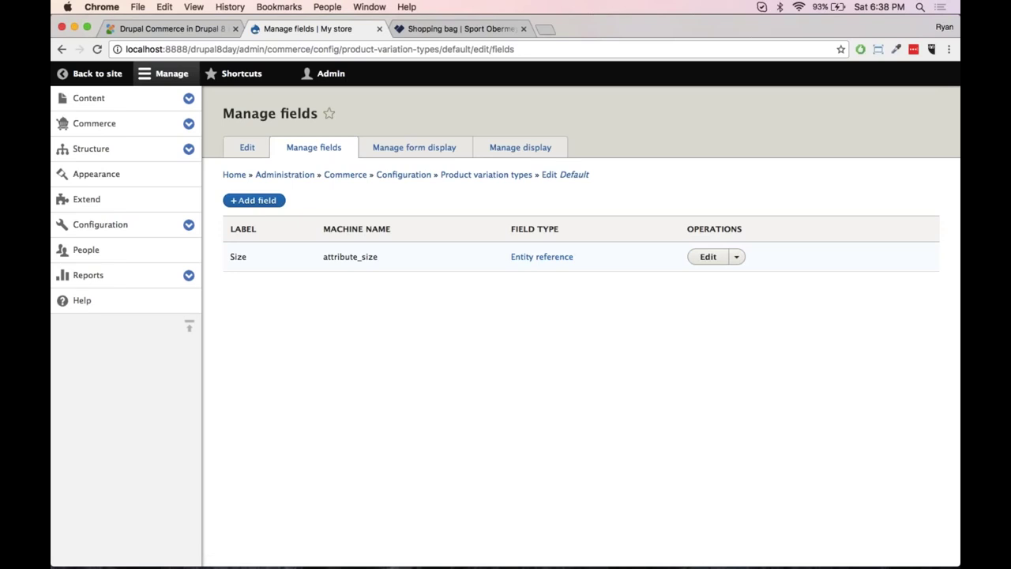
{"action": "left_click", "coordinate": [189, 123]}
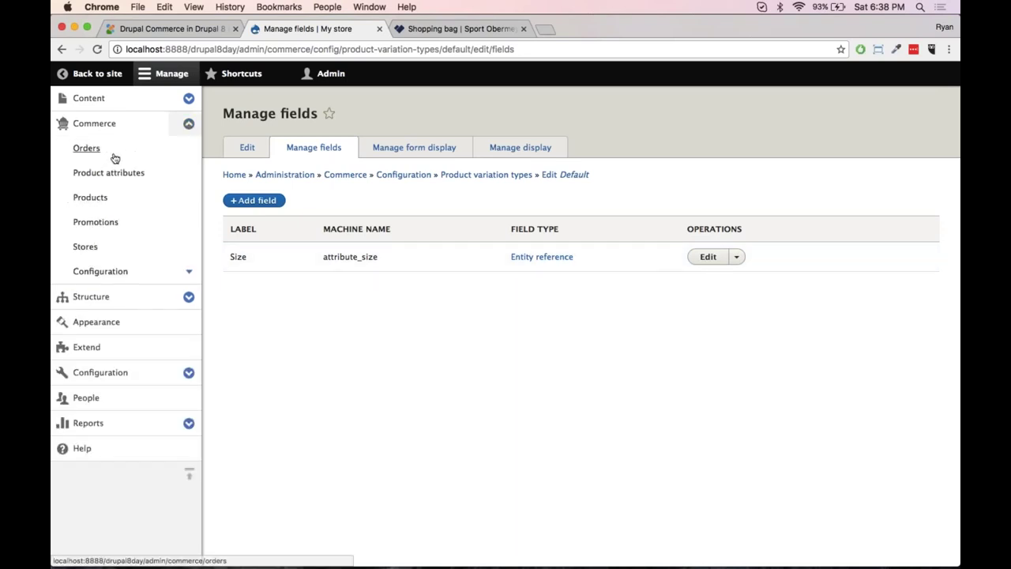
Step: Set the size of Product One or Two's $12.99 variation to Large
{"action": "left_click", "coordinate": [113, 198]}
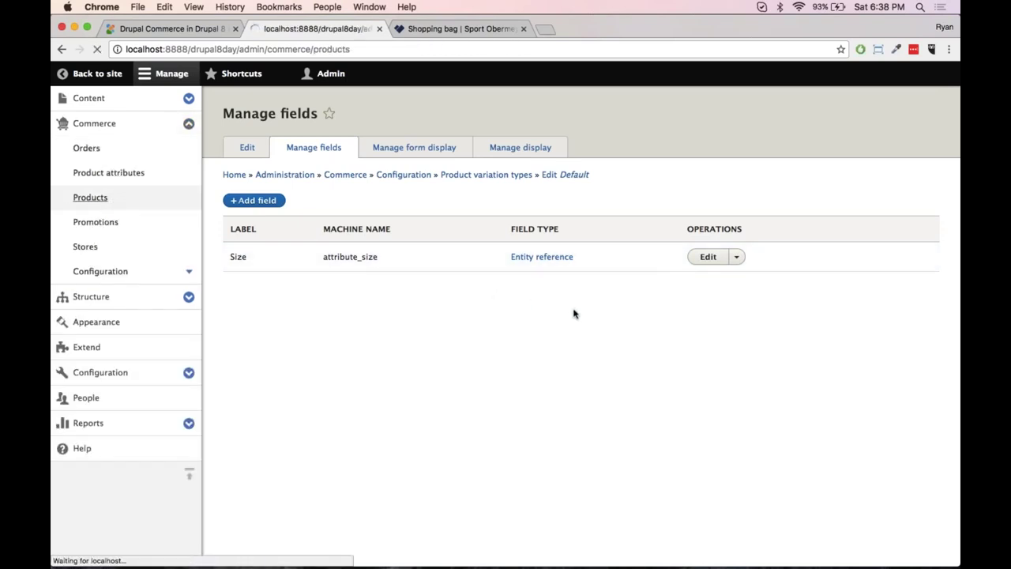
{"action": "left_click", "coordinate": [747, 365]}
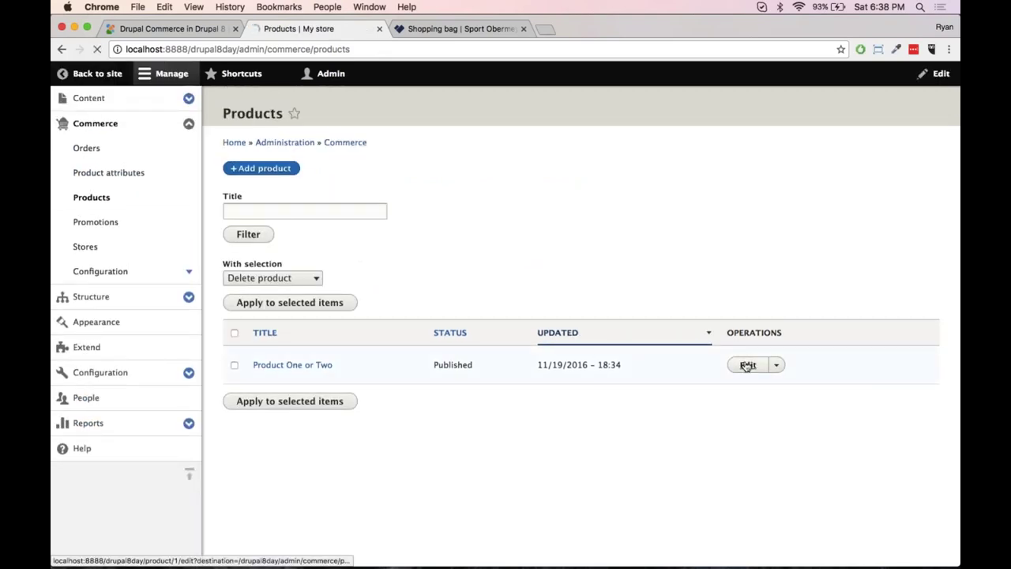
{"action": "scroll", "coordinate": [534, 342], "scroll_direction": "down", "scroll_amount": 3}
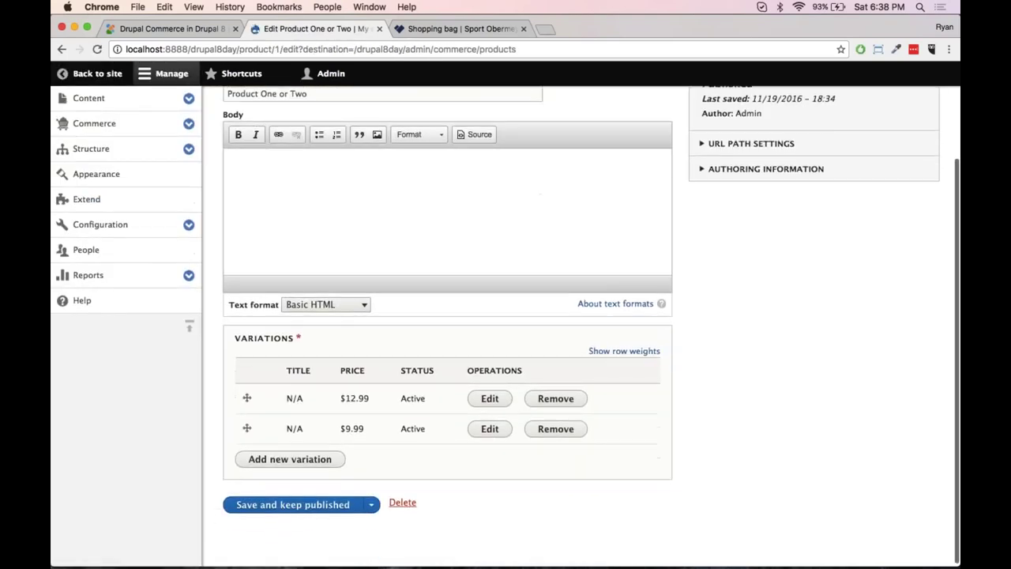
{"action": "left_click", "coordinate": [489, 395]}
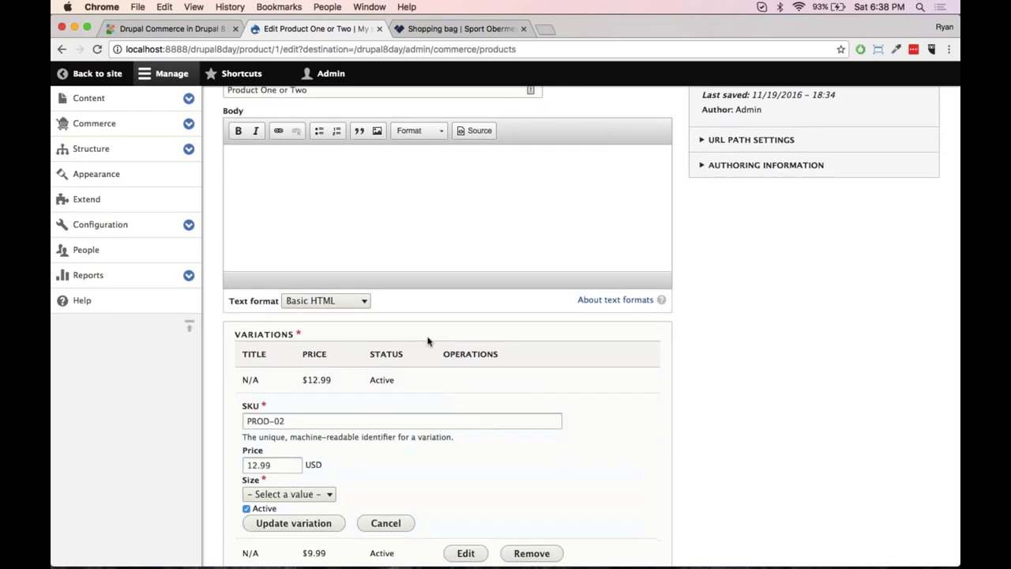
{"action": "scroll", "coordinate": [429, 339], "scroll_direction": "down", "scroll_amount": 3}
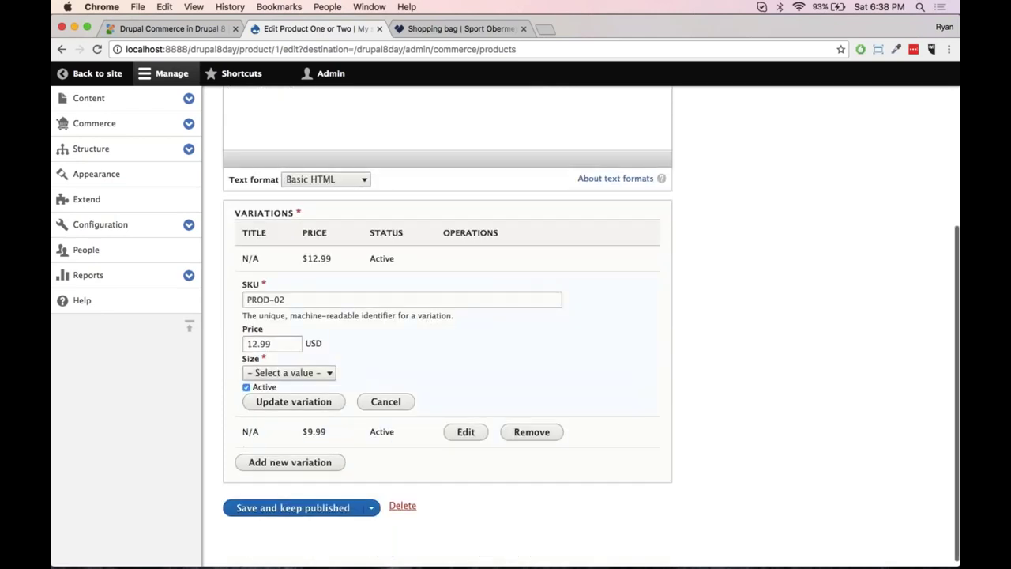
{"action": "left_click", "coordinate": [289, 372]}
{"action": "left_click", "coordinate": [294, 409]}
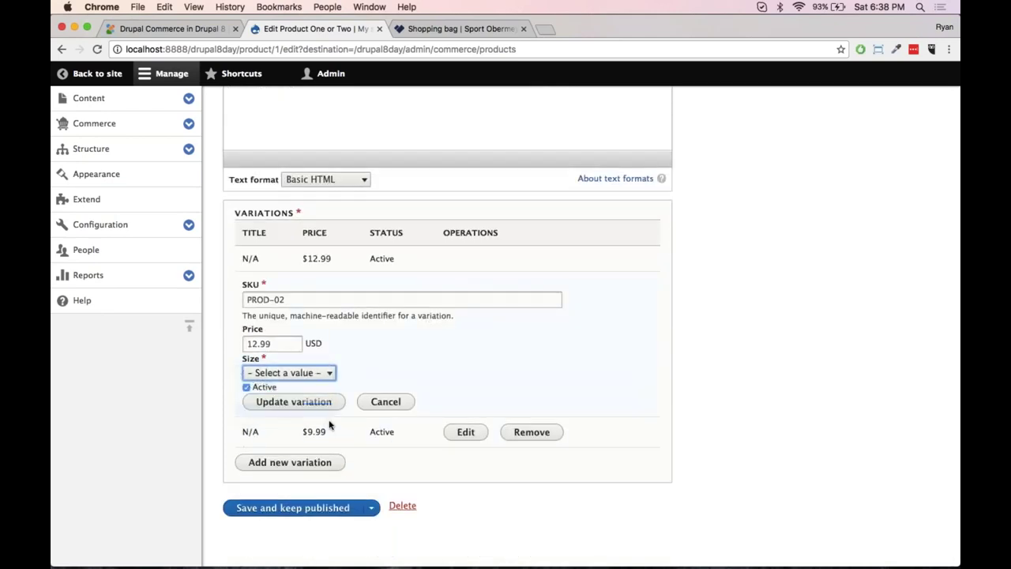
{"action": "left_click", "coordinate": [310, 402]}
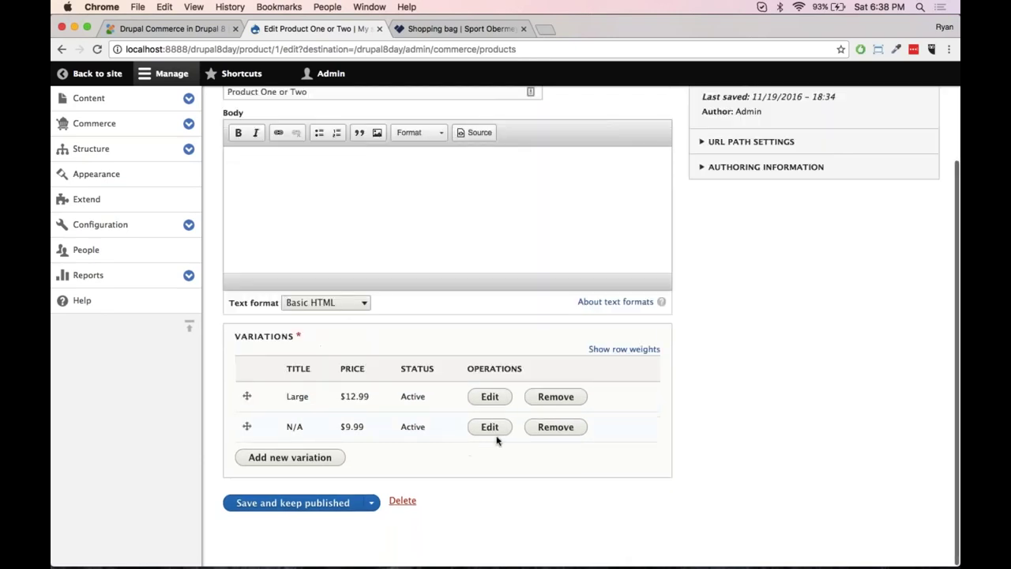
Step: Set the $9.99 variation's size to Medium and save the product as published
{"action": "left_click", "coordinate": [444, 426]}
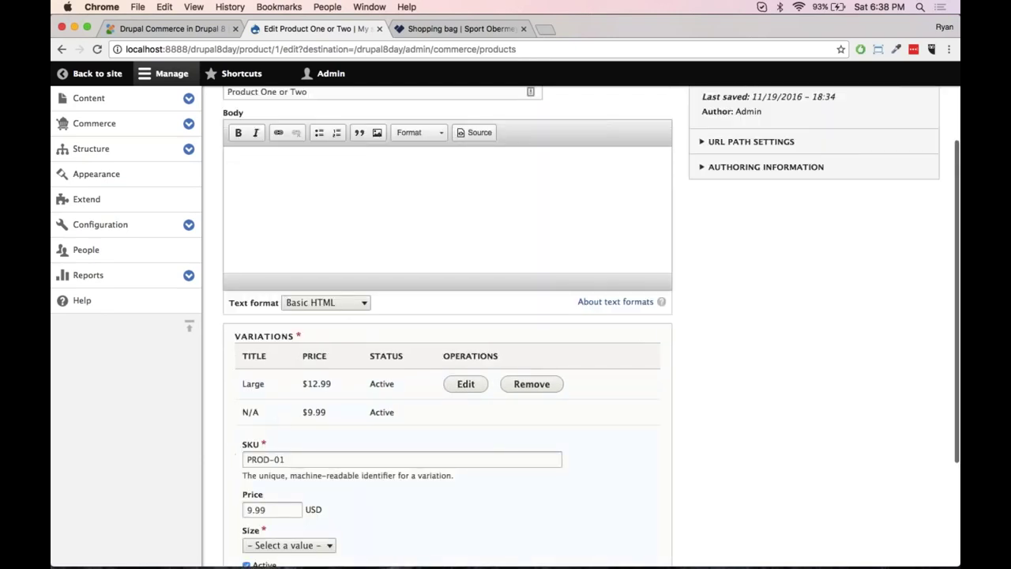
{"action": "left_click", "coordinate": [288, 545]}
{"action": "left_click", "coordinate": [267, 514]}
{"action": "scroll", "coordinate": [442, 356], "scroll_direction": "down", "scroll_amount": 3}
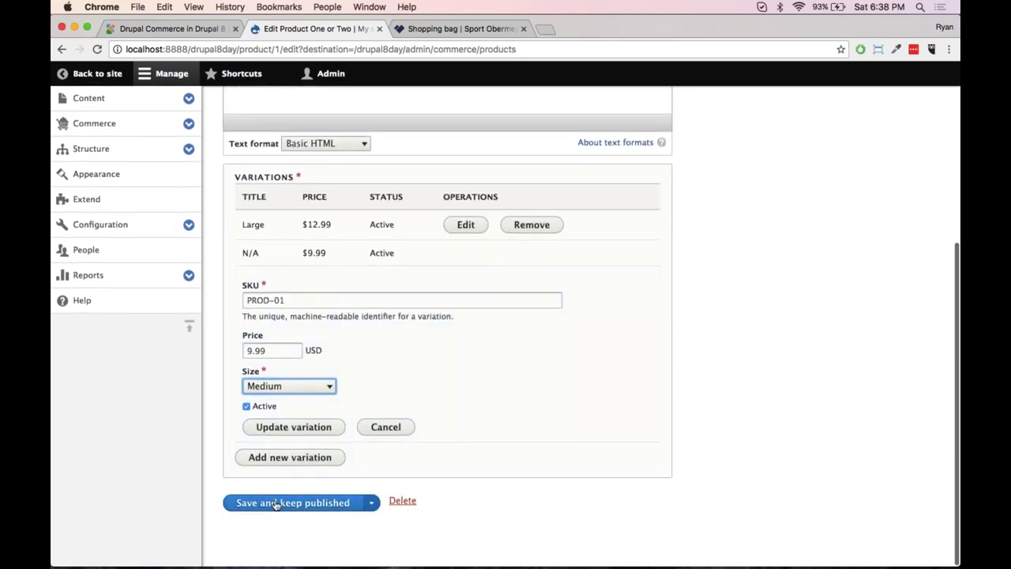
{"action": "left_click", "coordinate": [278, 428]}
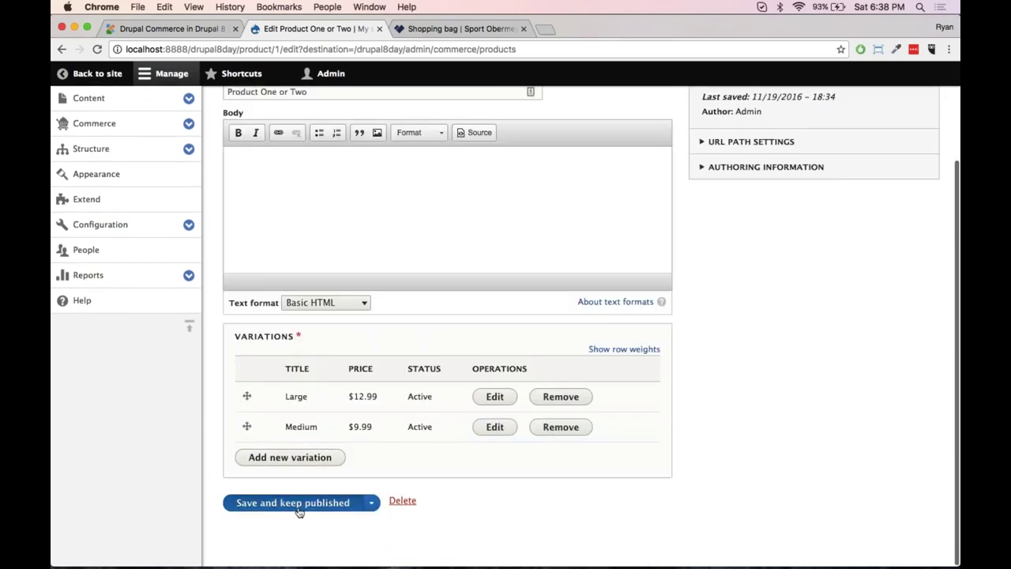
{"action": "left_click", "coordinate": [298, 508]}
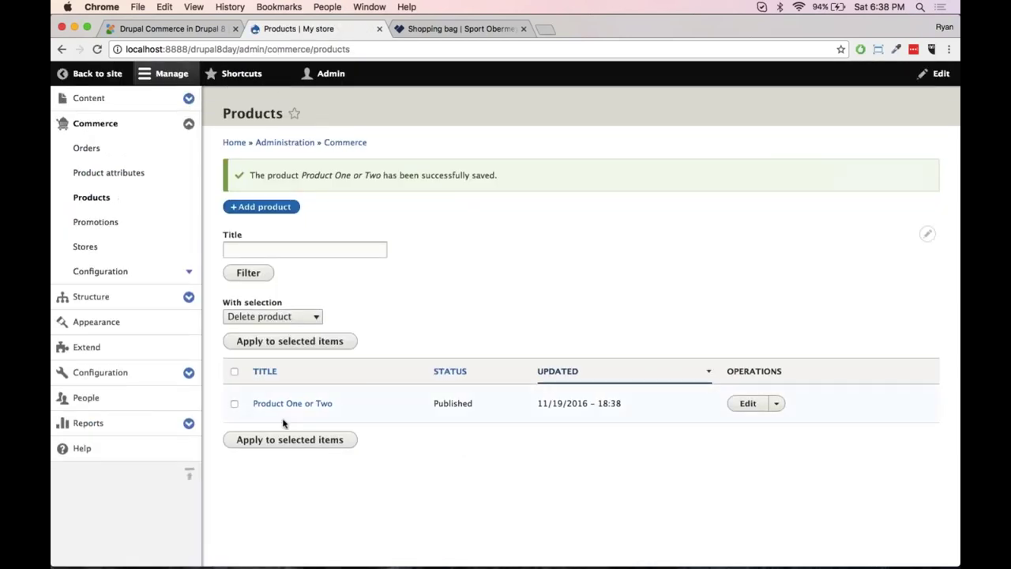
Step: Pick size Medium on the Product One or Two page, add it to the cart, and check the cart summary
{"action": "left_click", "coordinate": [277, 405]}
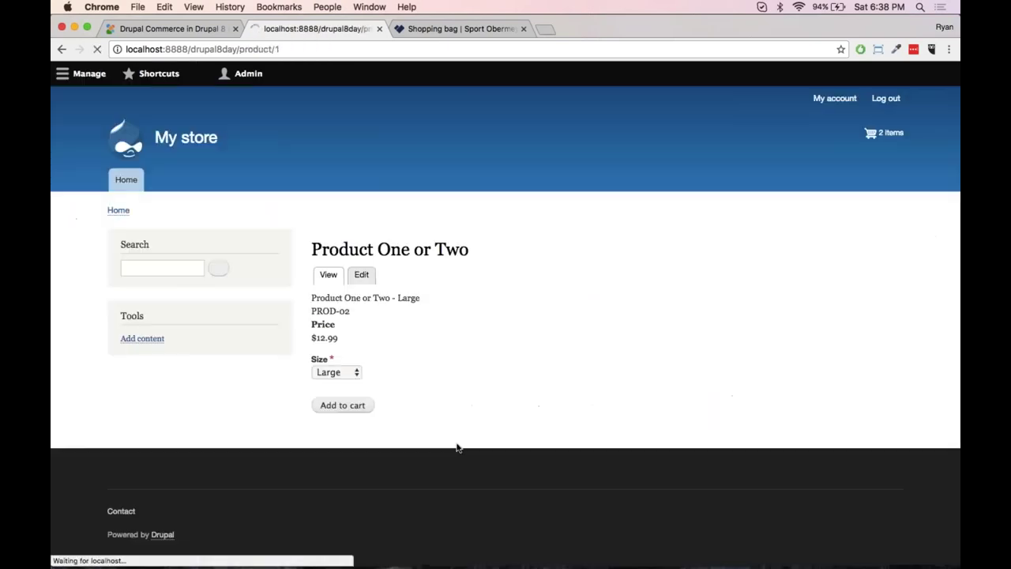
{"action": "left_click", "coordinate": [431, 374]}
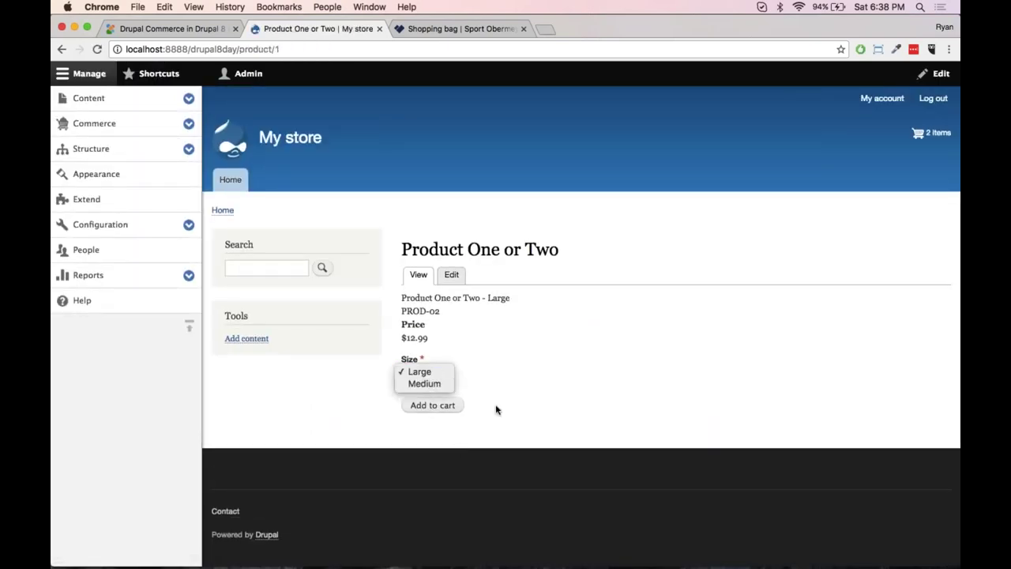
{"action": "left_click", "coordinate": [429, 387]}
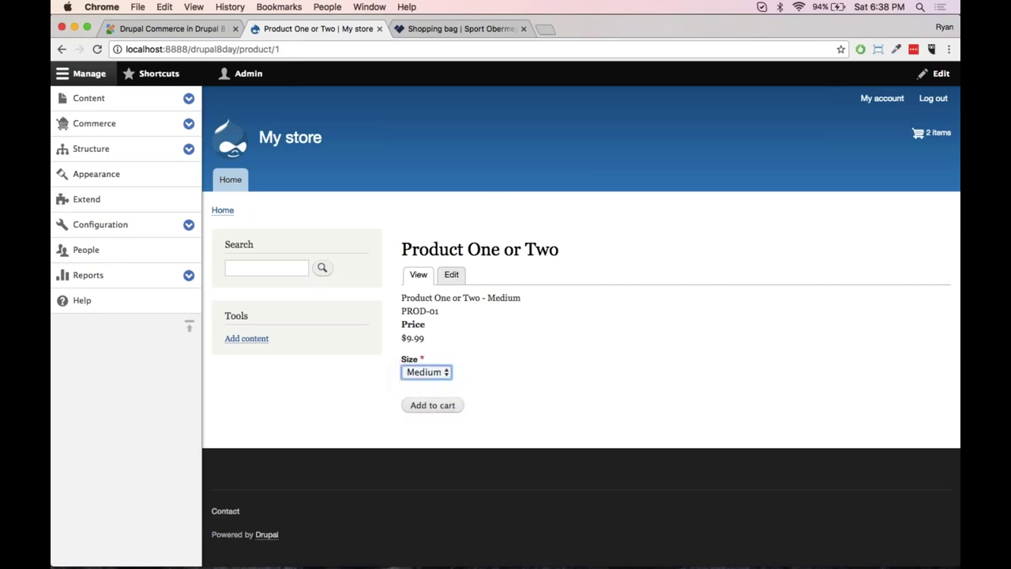
{"action": "left_click_drag", "start_coordinate": [402, 297], "coordinate": [546, 299]}
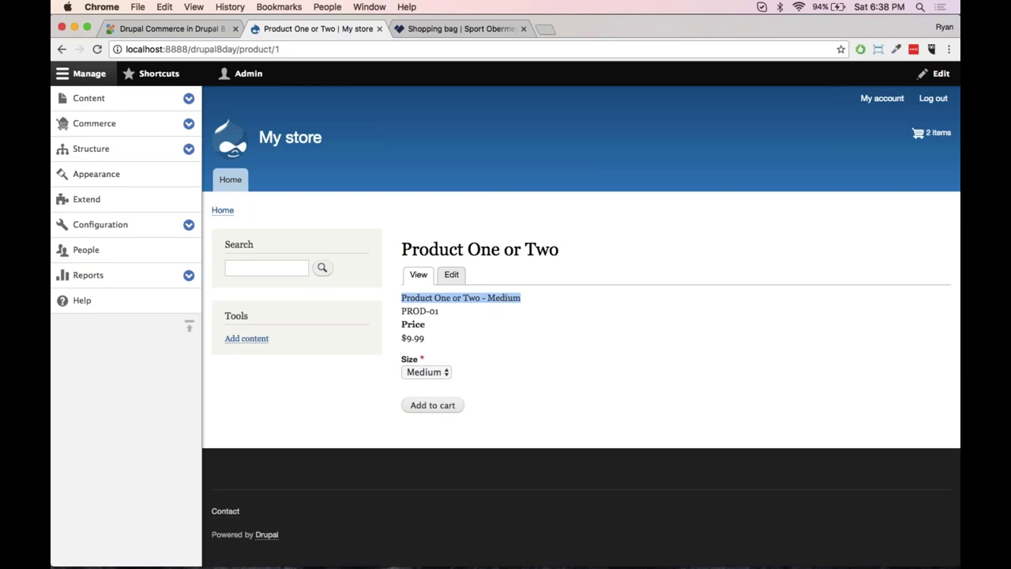
{"action": "left_click", "coordinate": [433, 405]}
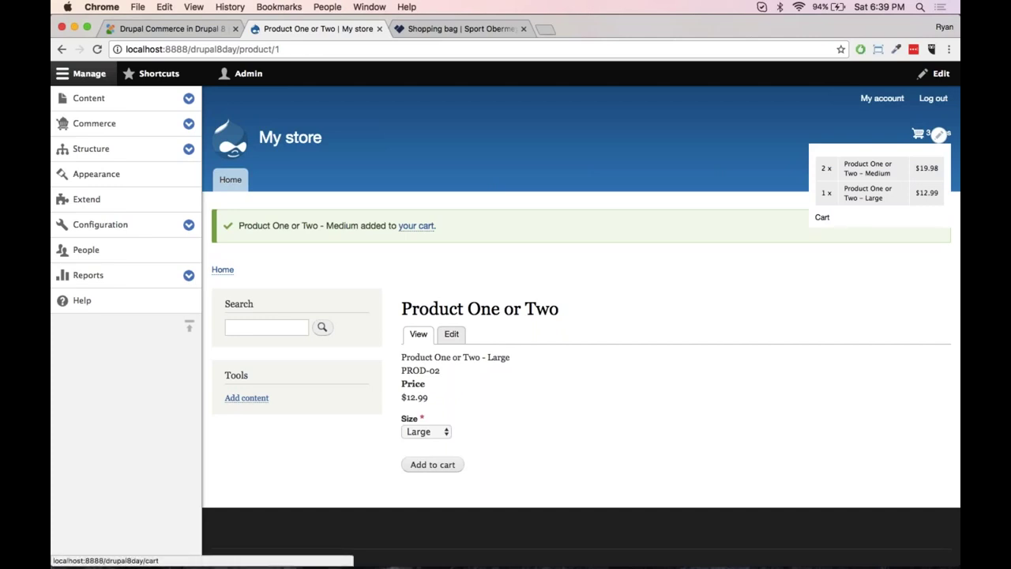
{"action": "left_click", "coordinate": [938, 134]}
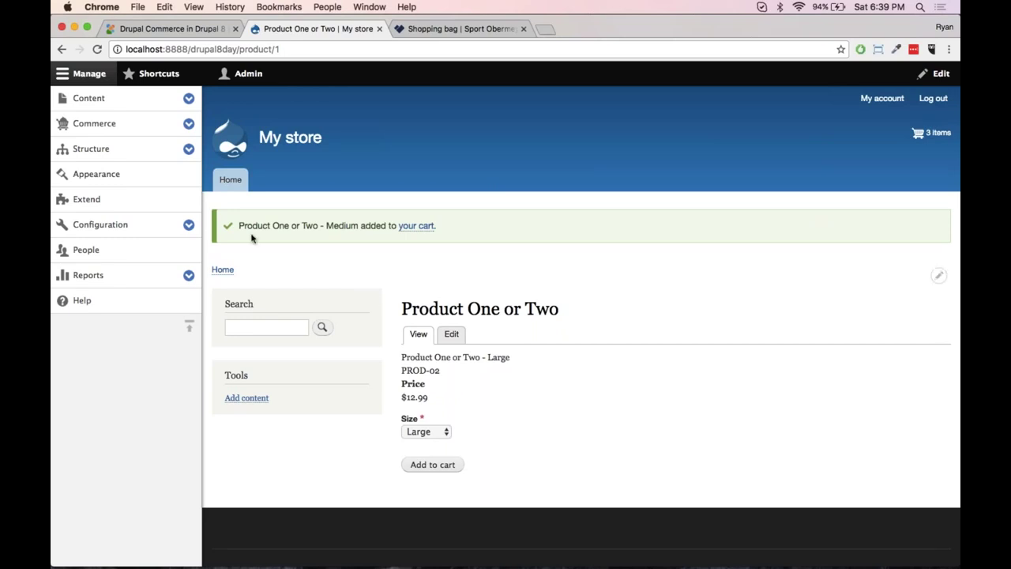
Step: Change the Size attribute's element type to Rendered attribute, save, and view Product One or Two
{"action": "left_click", "coordinate": [189, 125]}
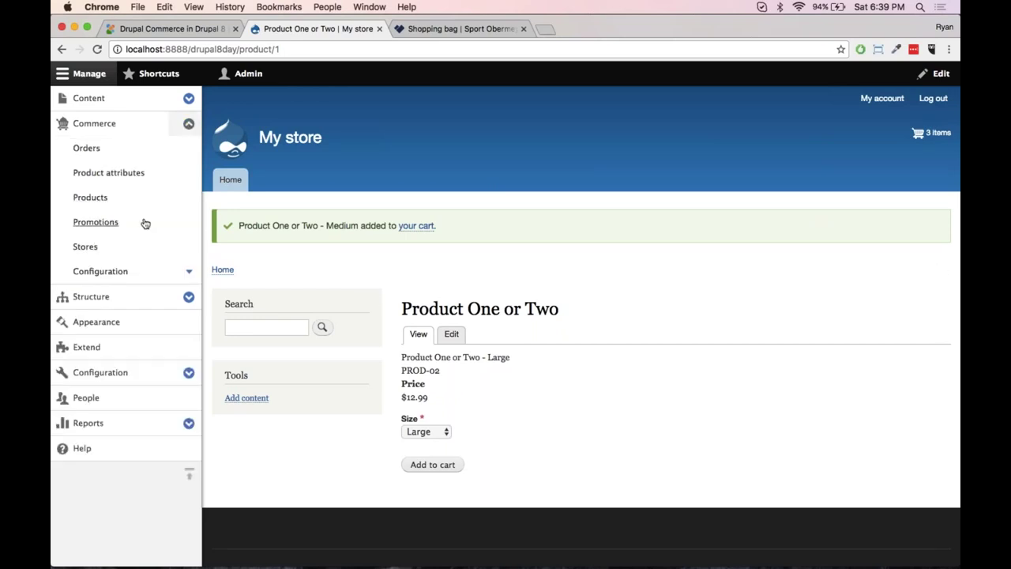
{"action": "left_click", "coordinate": [118, 174]}
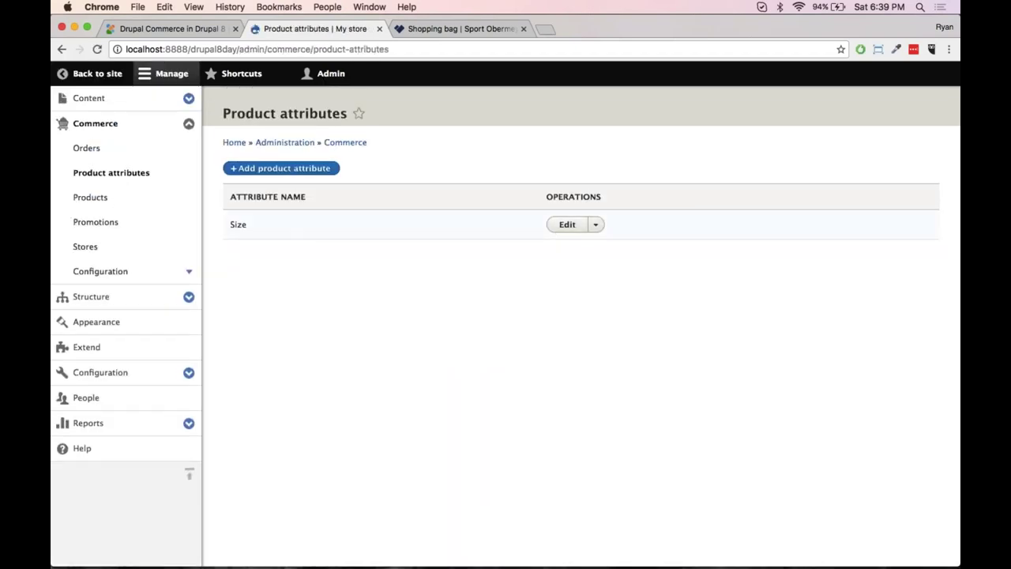
{"action": "left_click", "coordinate": [566, 225]}
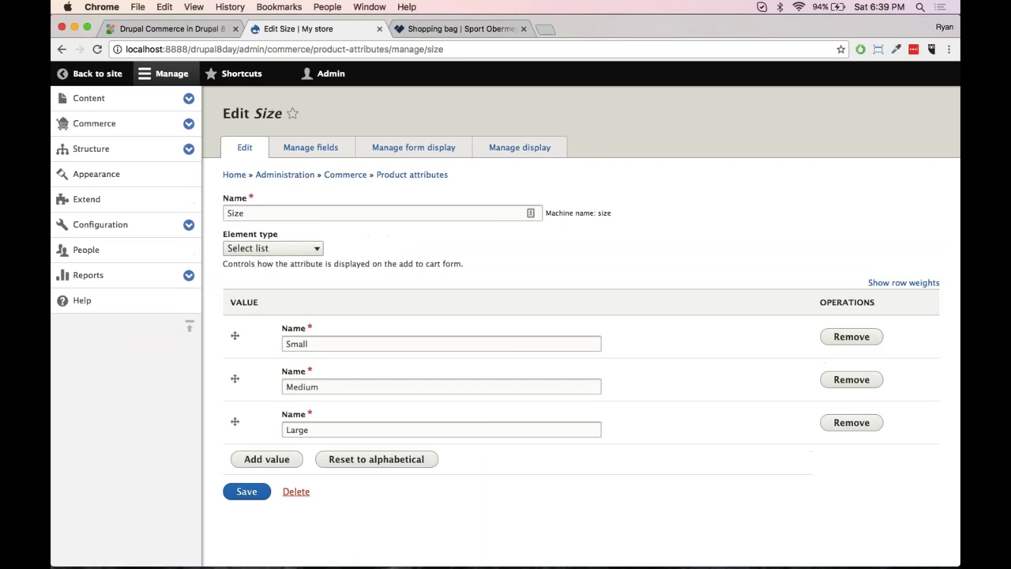
{"action": "left_click", "coordinate": [272, 248]}
{"action": "key", "text": "Down"}
{"action": "key", "text": "Return"}
{"action": "left_click", "coordinate": [247, 496]}
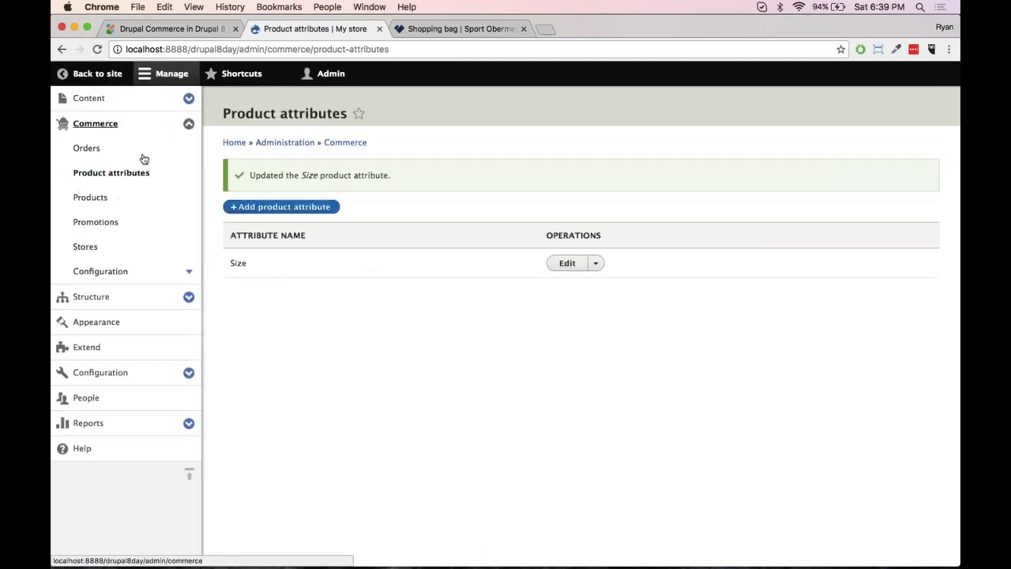
{"action": "left_click", "coordinate": [116, 198]}
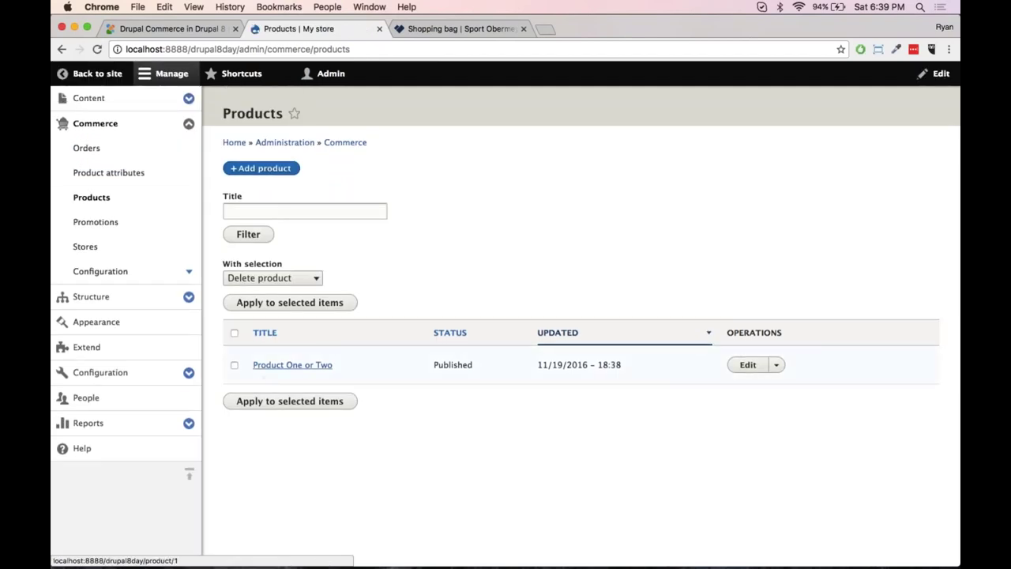
{"action": "left_click", "coordinate": [291, 365]}
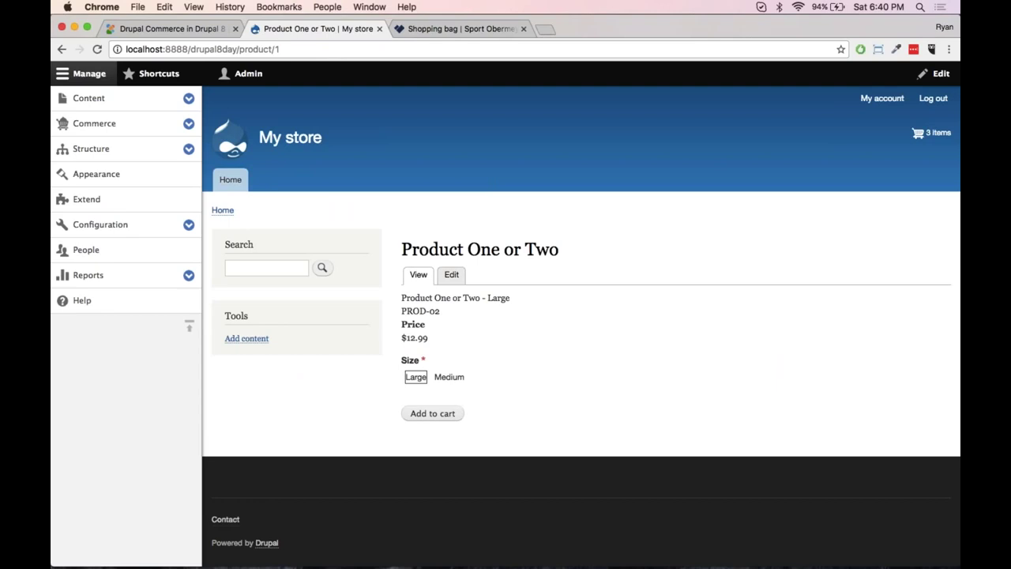
{"action": "left_click", "coordinate": [448, 376]}
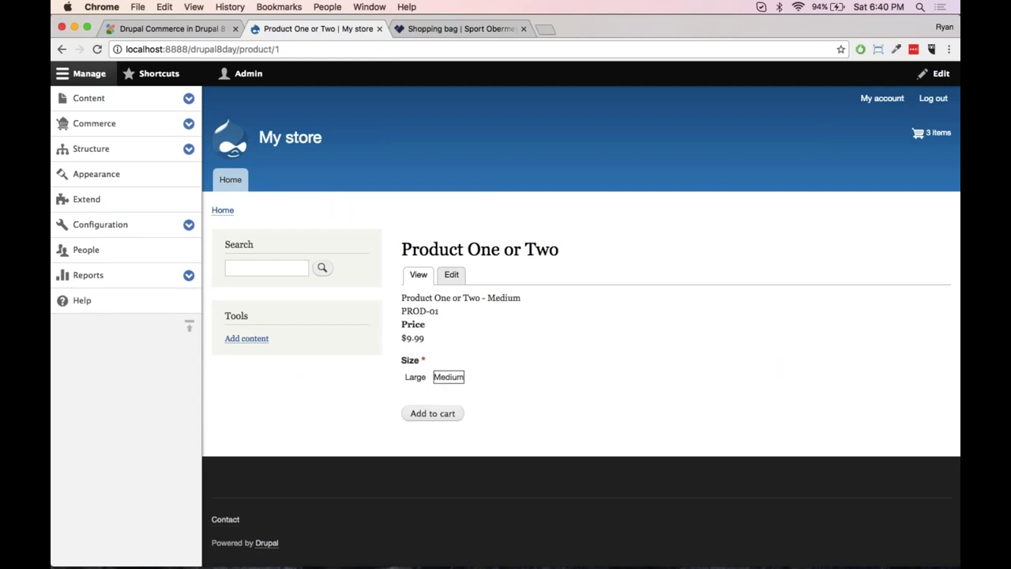
{"action": "left_click", "coordinate": [416, 377]}
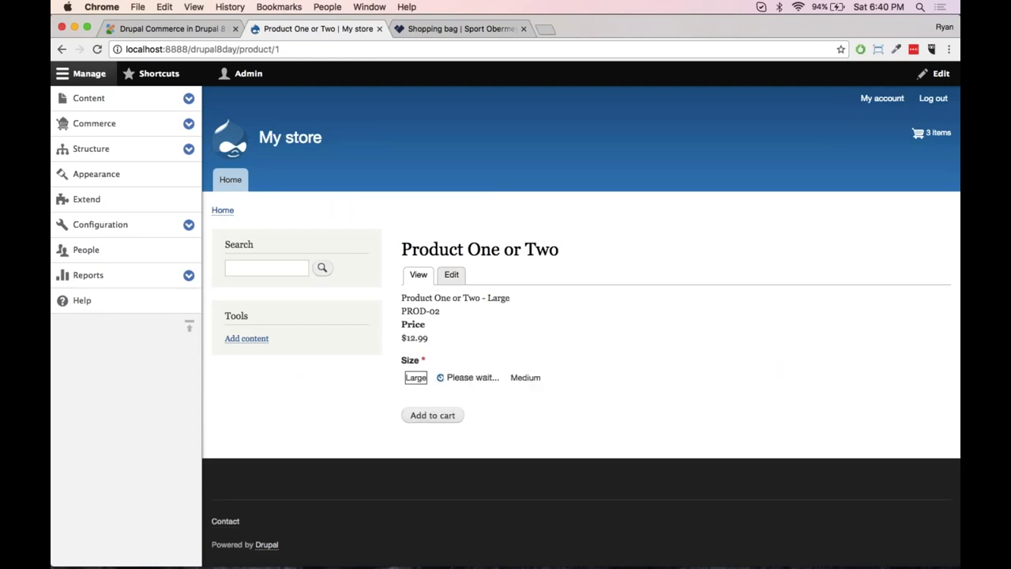
{"action": "left_click", "coordinate": [417, 378]}
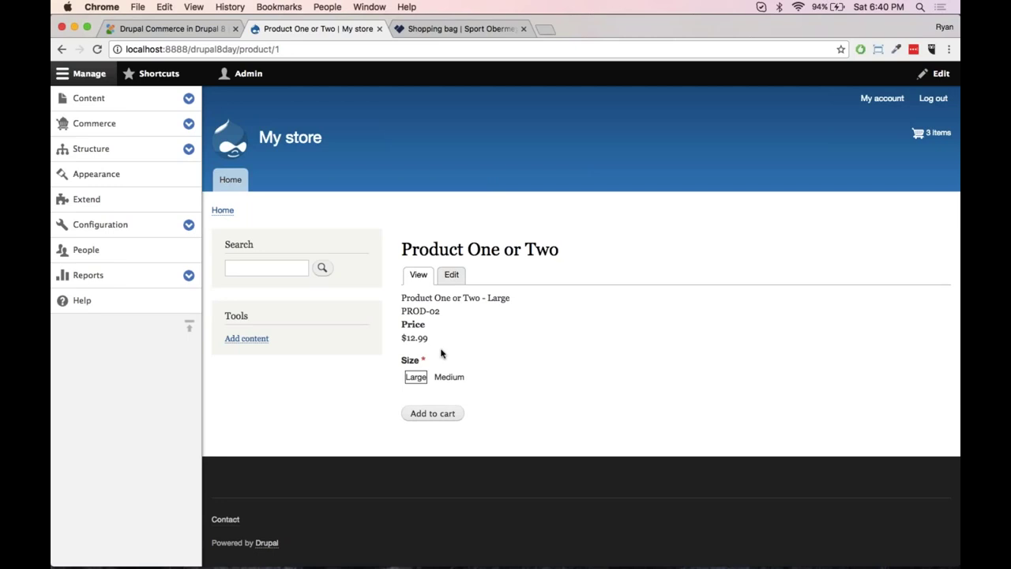
{"action": "double_click", "coordinate": [409, 360]}
Step: Browse the Sport Obermeyer Teen Boys catalogue and open the Axel Jacket page
{"action": "left_click", "coordinate": [444, 30]}
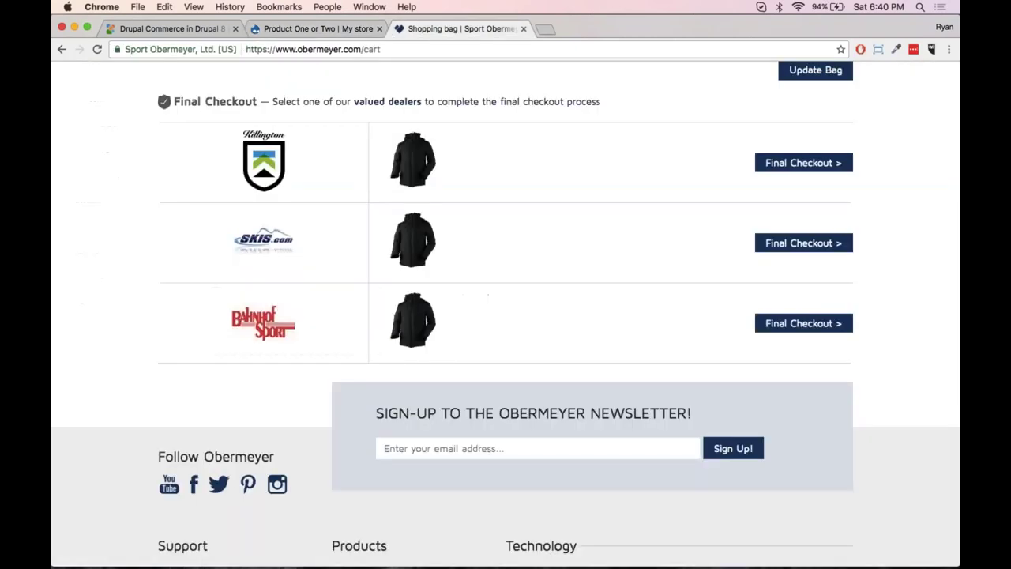
{"action": "scroll", "coordinate": [414, 251], "scroll_direction": "up", "scroll_amount": 10}
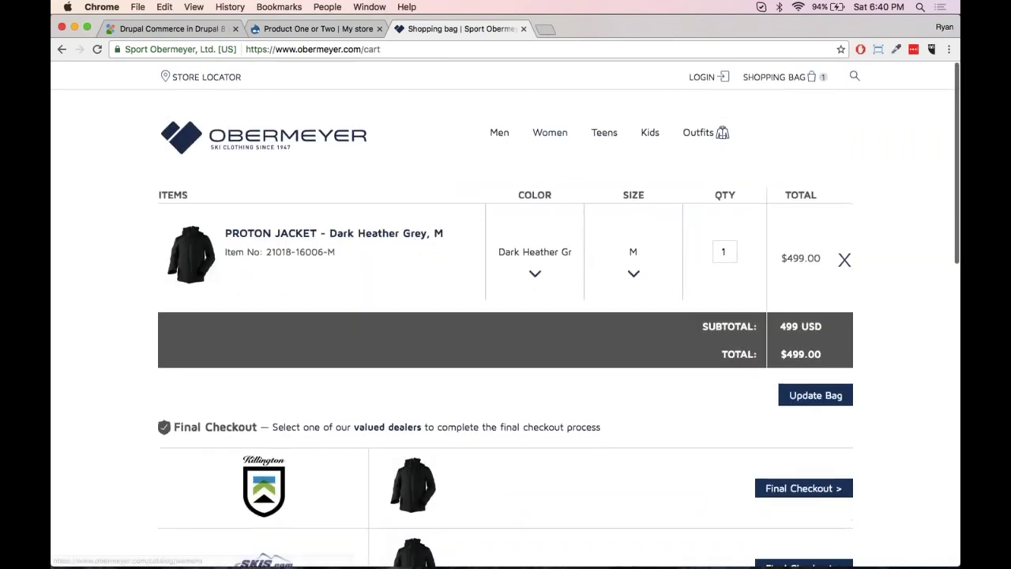
{"action": "mouse_move", "coordinate": [604, 136]}
{"action": "left_click", "coordinate": [614, 169]}
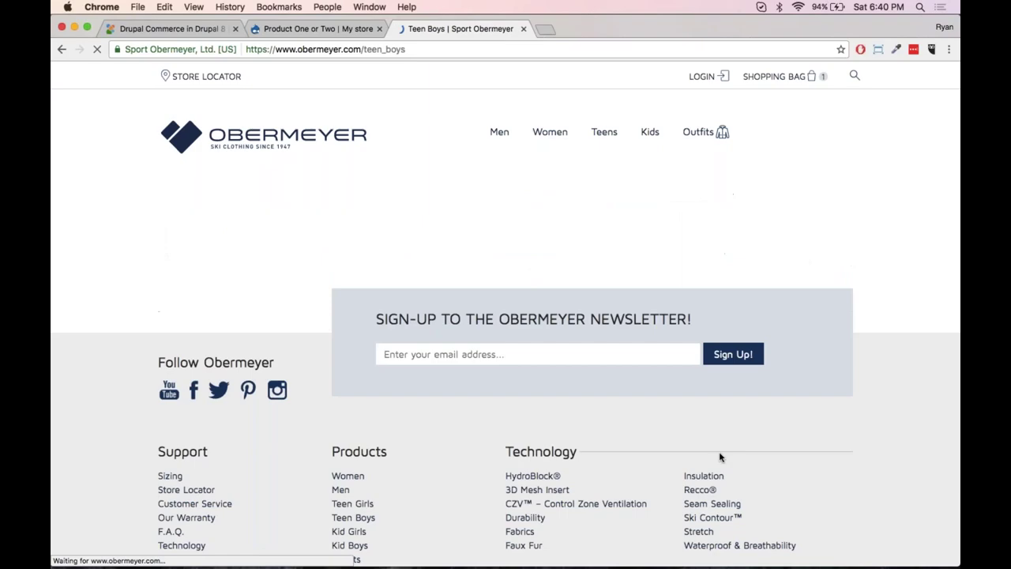
{"action": "scroll", "coordinate": [631, 442], "scroll_direction": "down", "scroll_amount": 3}
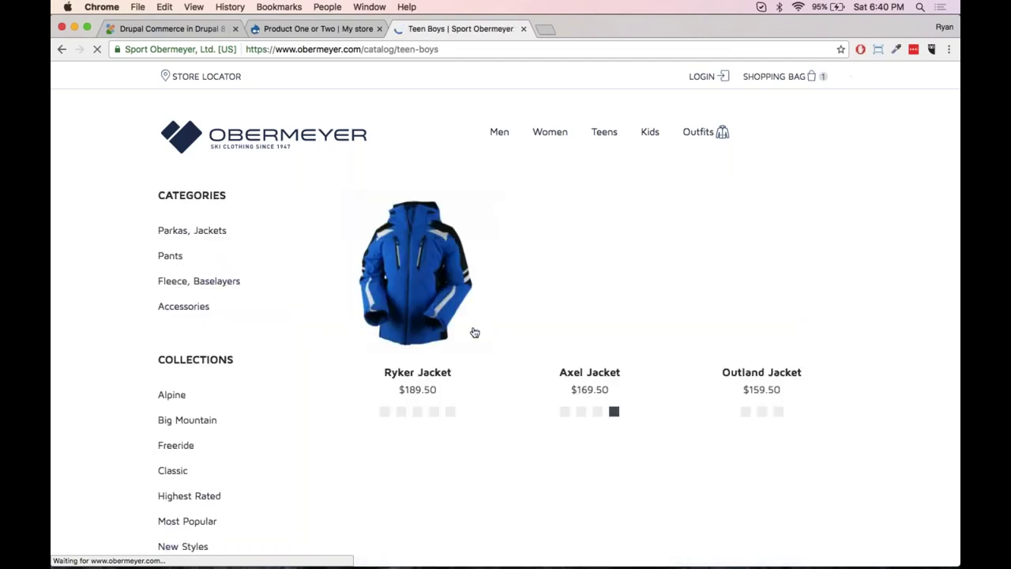
{"action": "scroll", "coordinate": [474, 333], "scroll_direction": "down", "scroll_amount": 1}
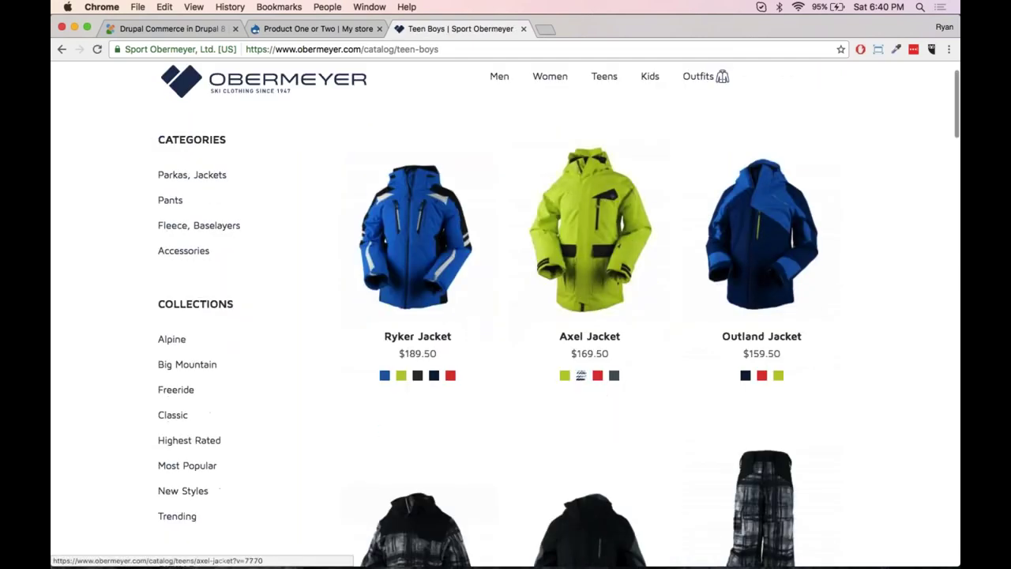
{"action": "left_click", "coordinate": [624, 276]}
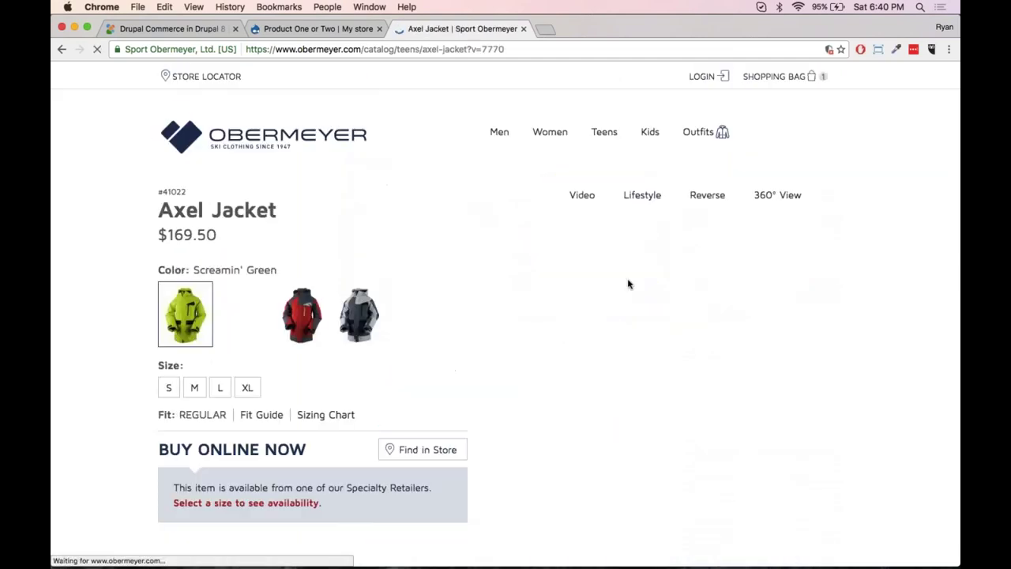
Step: Choose size M and the Graphite colour for the Axel Jacket, then return to the store tab
{"action": "left_click", "coordinate": [195, 387]}
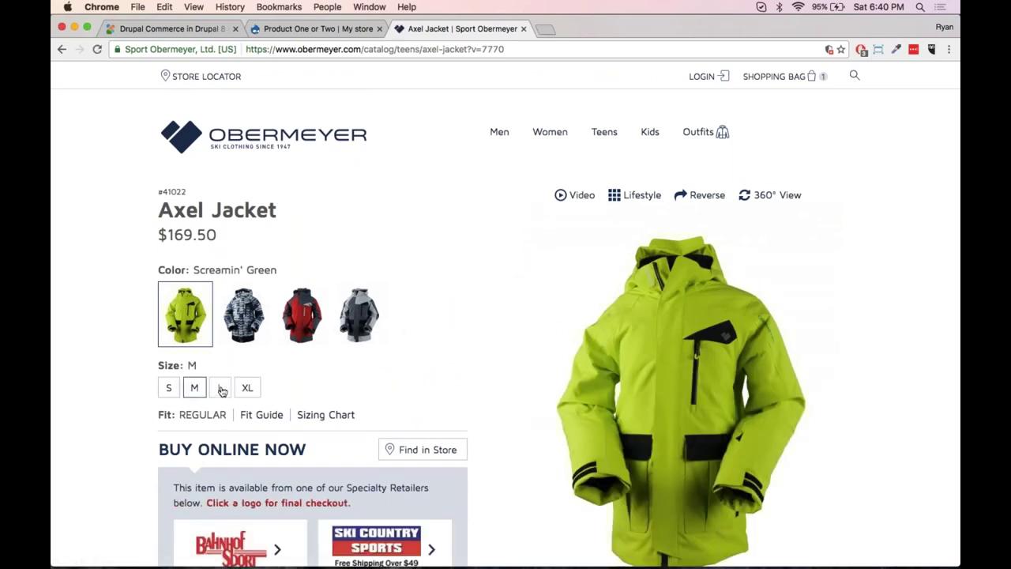
{"action": "left_click", "coordinate": [292, 323]}
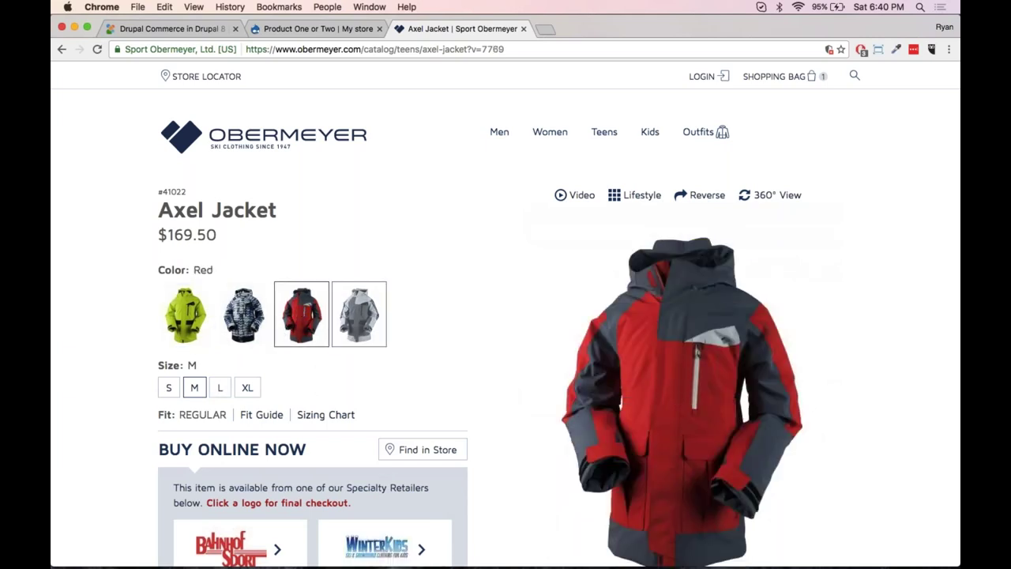
{"action": "left_click", "coordinate": [359, 315]}
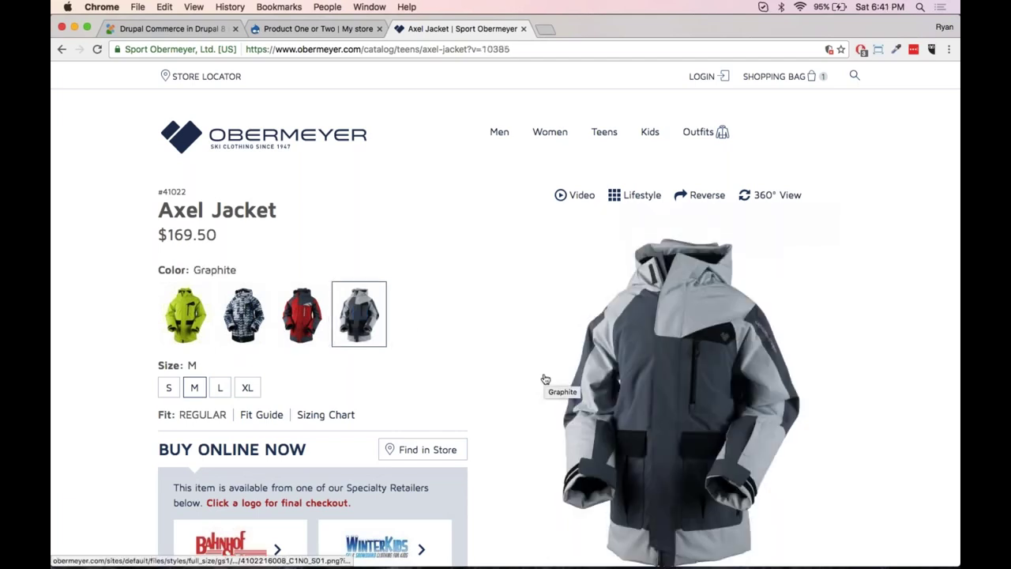
{"action": "scroll", "coordinate": [545, 379], "scroll_direction": "down", "scroll_amount": 3}
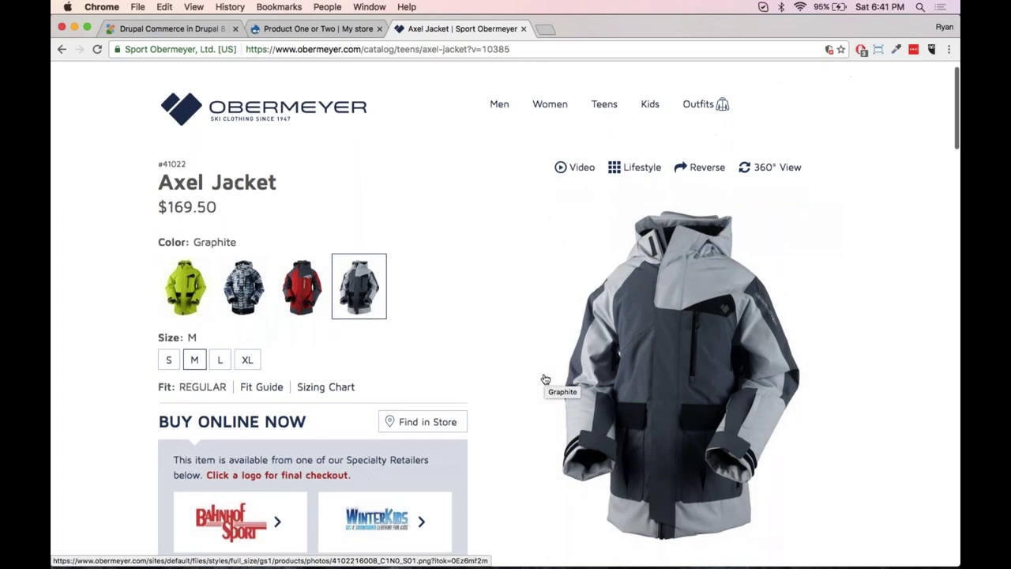
{"action": "scroll", "coordinate": [545, 379], "scroll_direction": "up", "scroll_amount": 2}
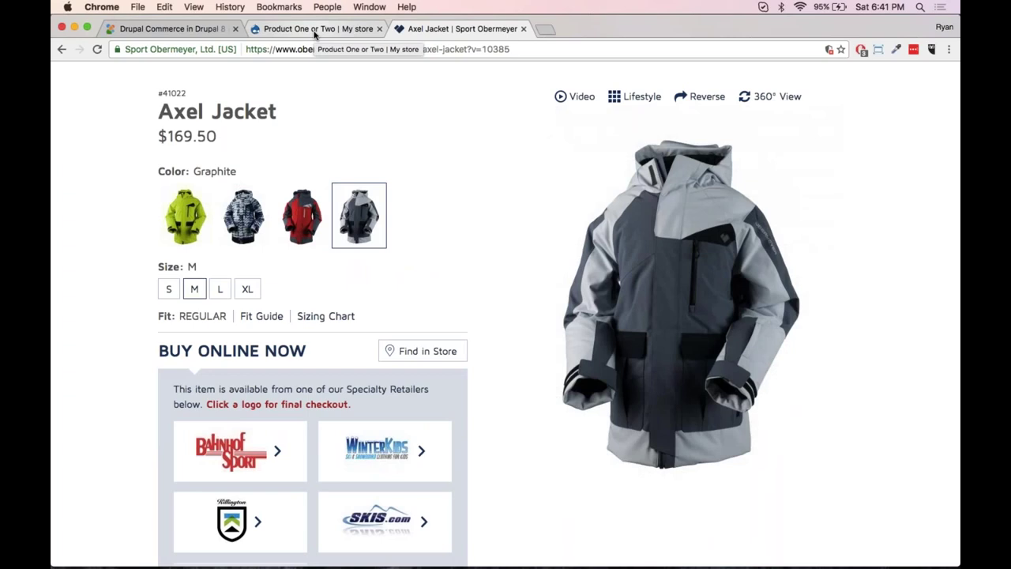
{"action": "left_click", "coordinate": [314, 31]}
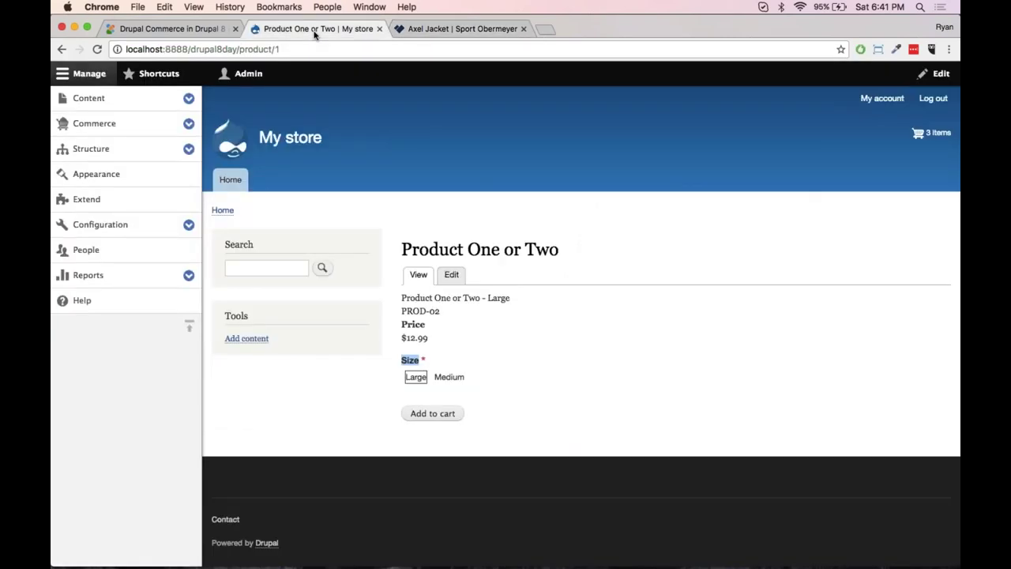
Step: Advance Keynote to slide 31, Add to Cart Forms, then switch back to Chrome
{"action": "key", "text": "super+Tab"}
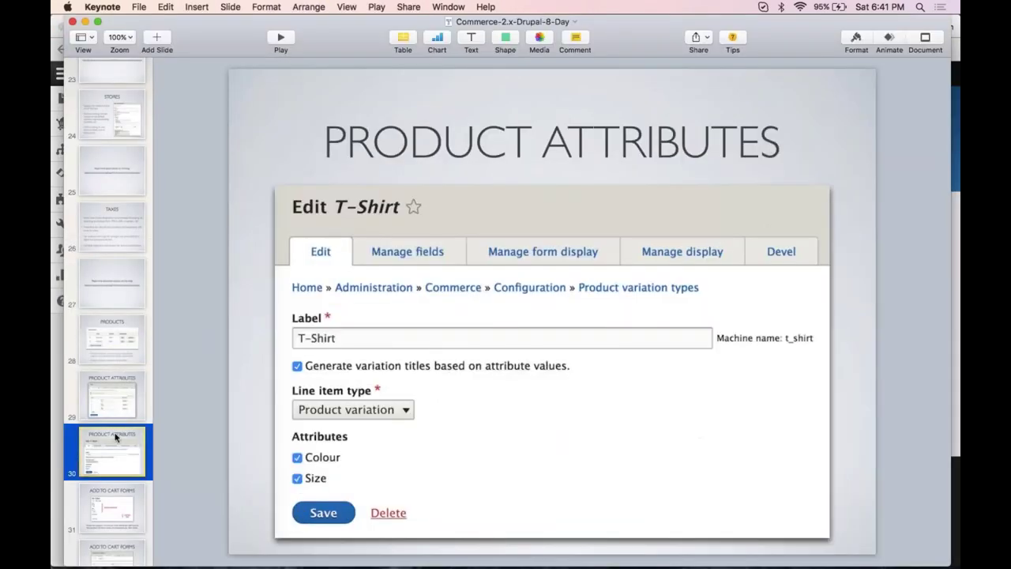
{"action": "key", "text": "Down"}
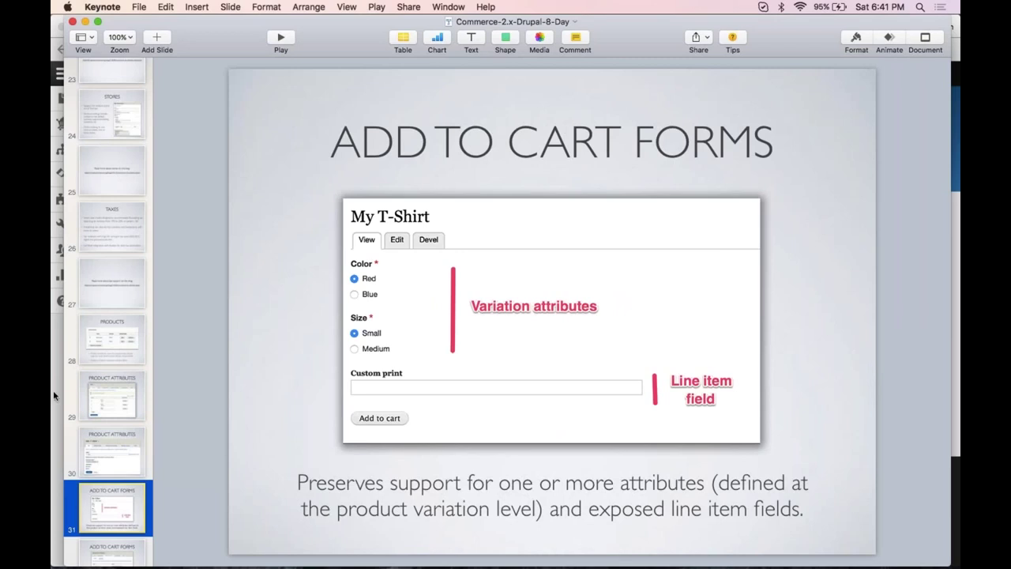
{"action": "key", "text": "super+Tab"}
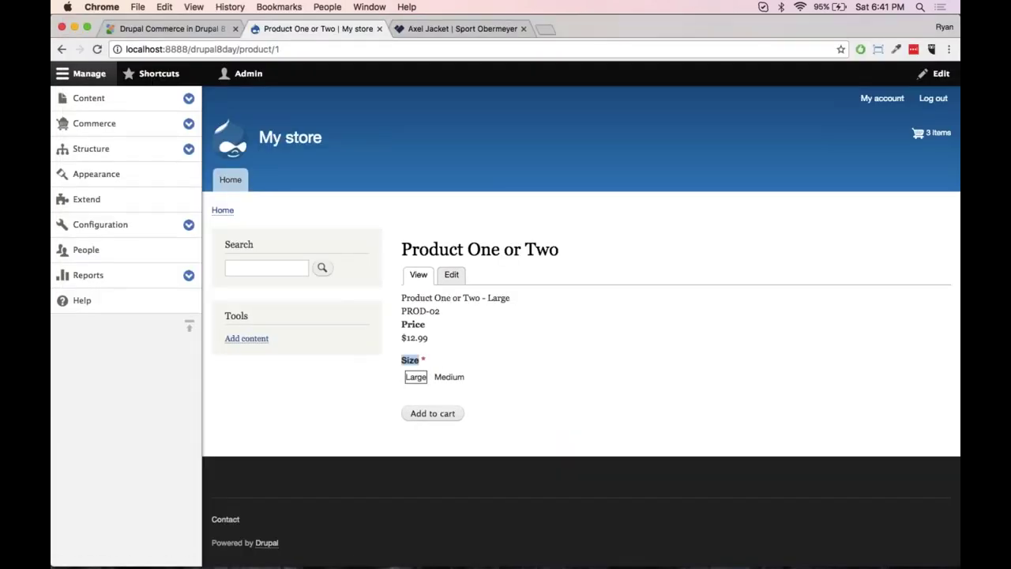
Step: Go to the Default order item type's Manage fields page and start a new field
{"action": "left_click", "coordinate": [189, 124]}
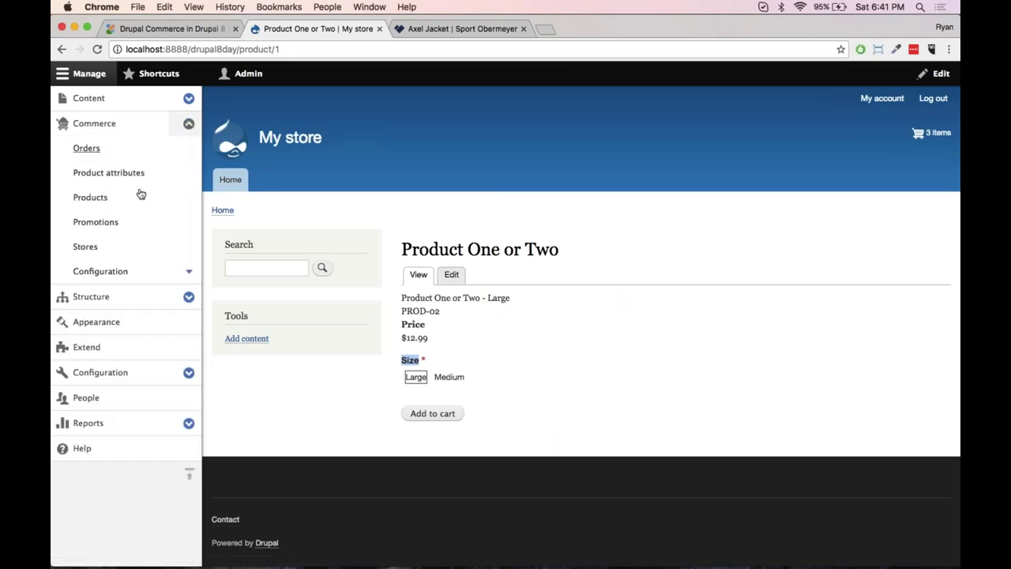
{"action": "left_click", "coordinate": [189, 272]}
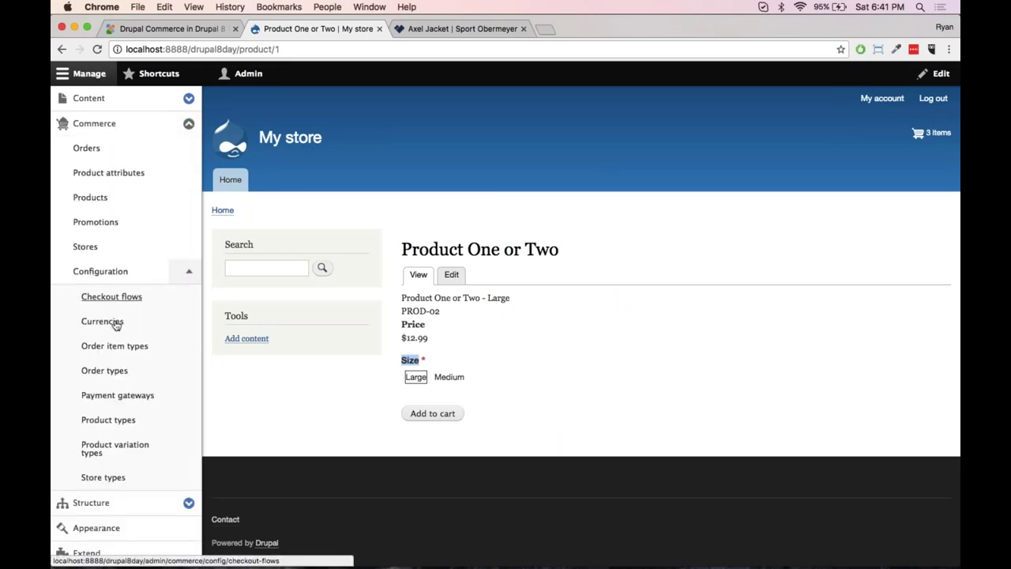
{"action": "left_click", "coordinate": [129, 345]}
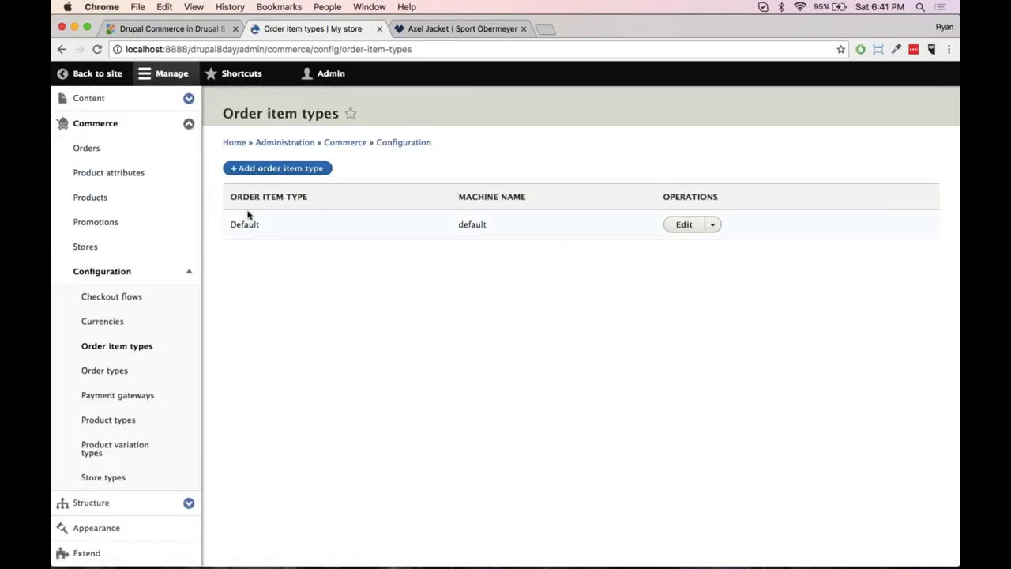
{"action": "left_click", "coordinate": [684, 225]}
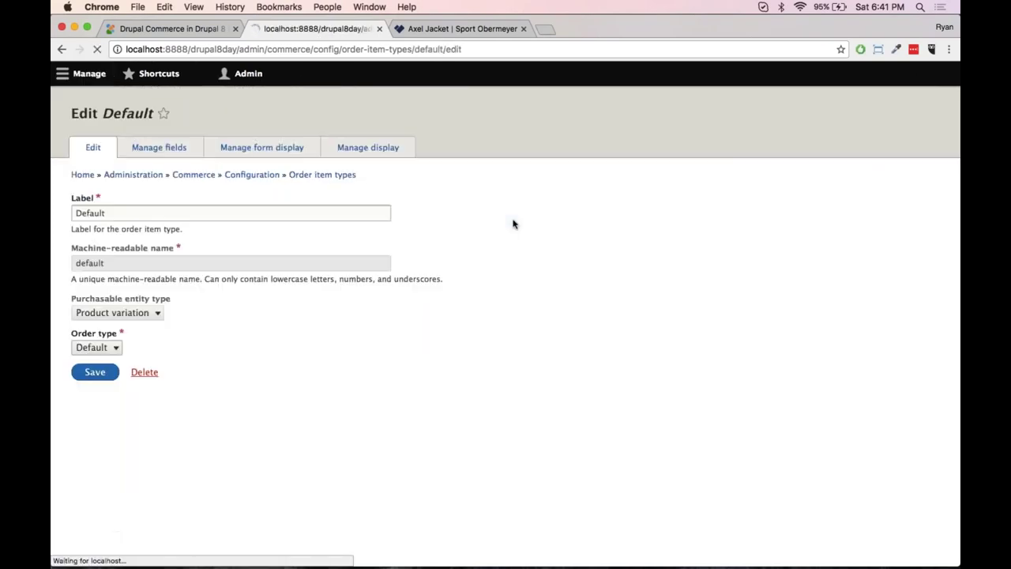
{"action": "left_click", "coordinate": [311, 147]}
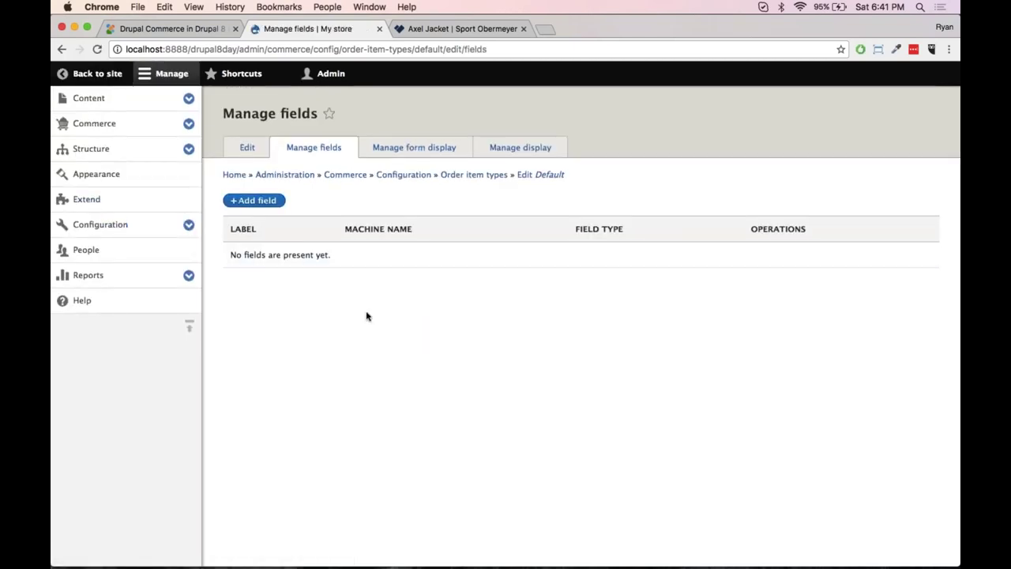
{"action": "left_click", "coordinate": [267, 202]}
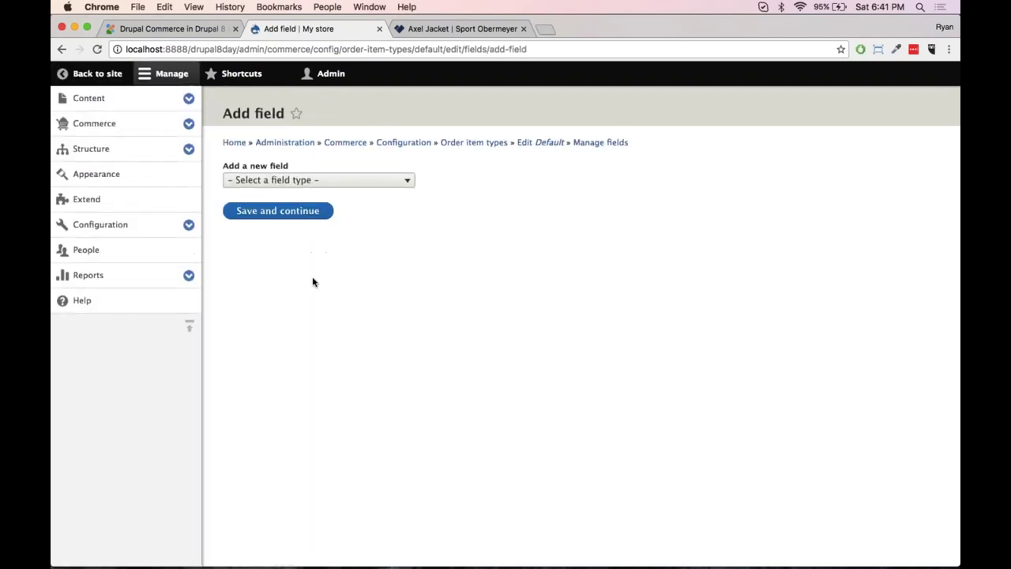
Step: Create a Text (plain) field labelled Name and save its storage and field settings
{"action": "left_click", "coordinate": [274, 178]}
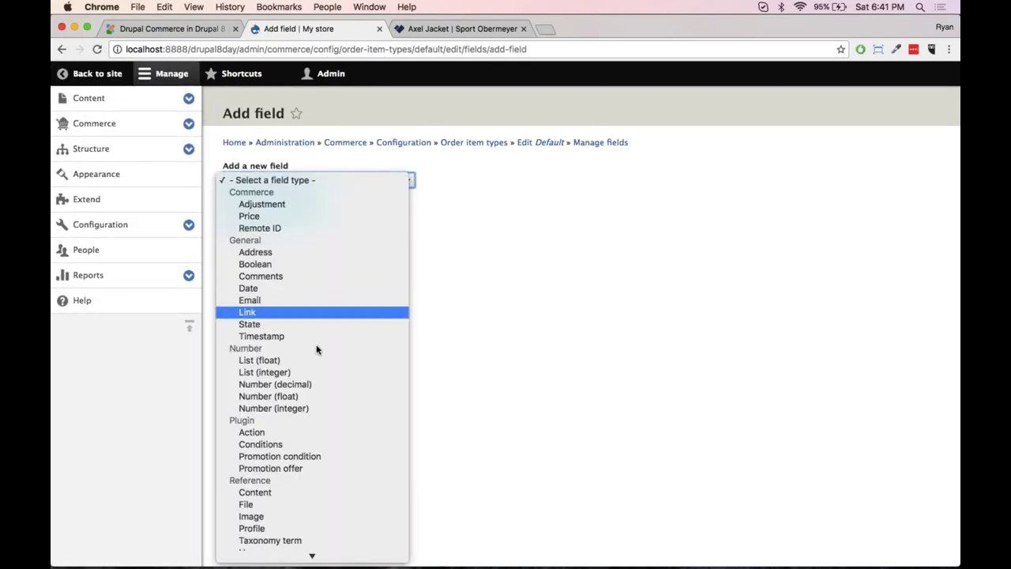
{"action": "scroll", "coordinate": [316, 370], "scroll_direction": "down", "scroll_amount": 3}
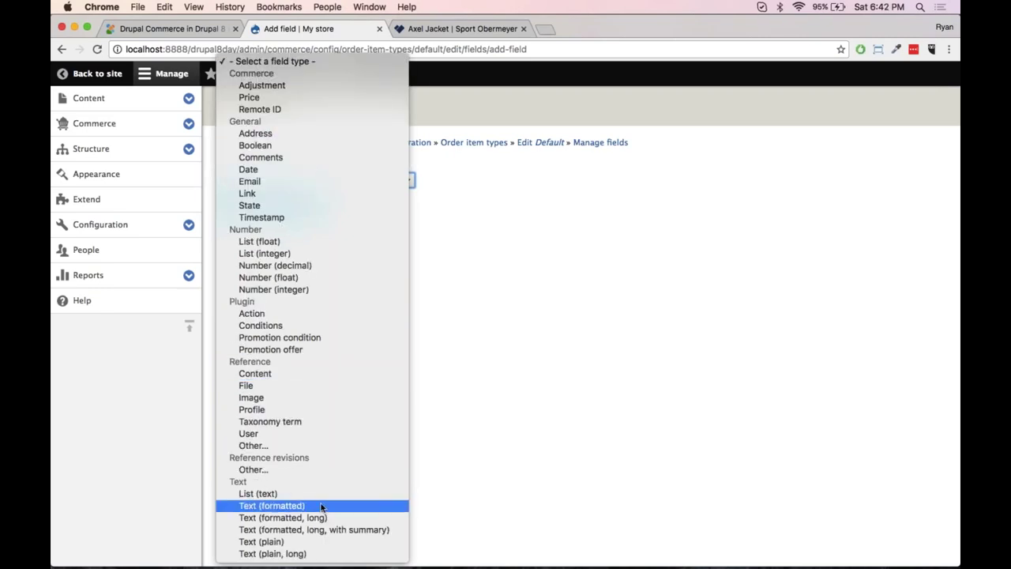
{"action": "left_click", "coordinate": [300, 542]}
{"action": "left_click", "coordinate": [258, 225]}
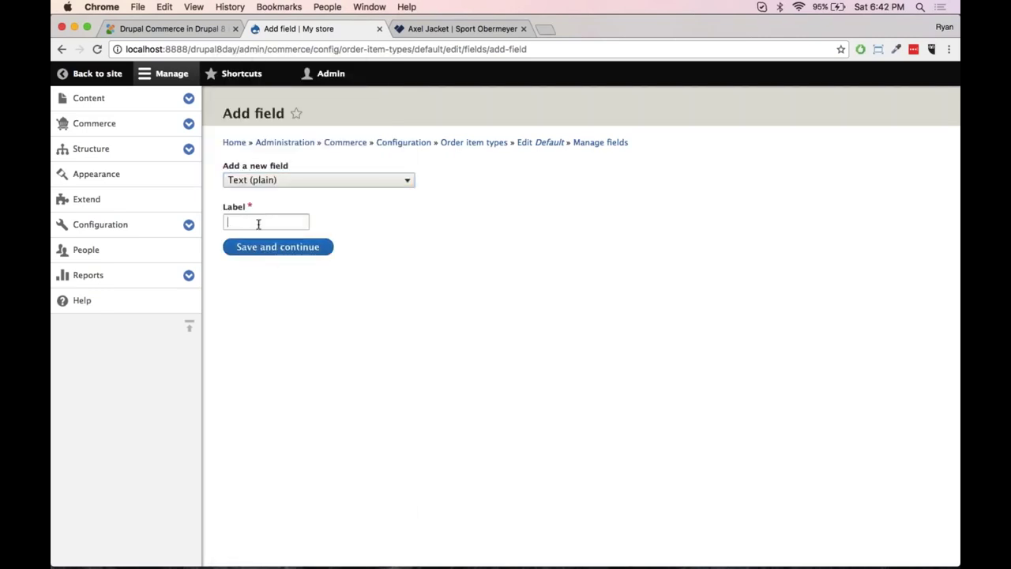
{"action": "type", "text": "Name"}
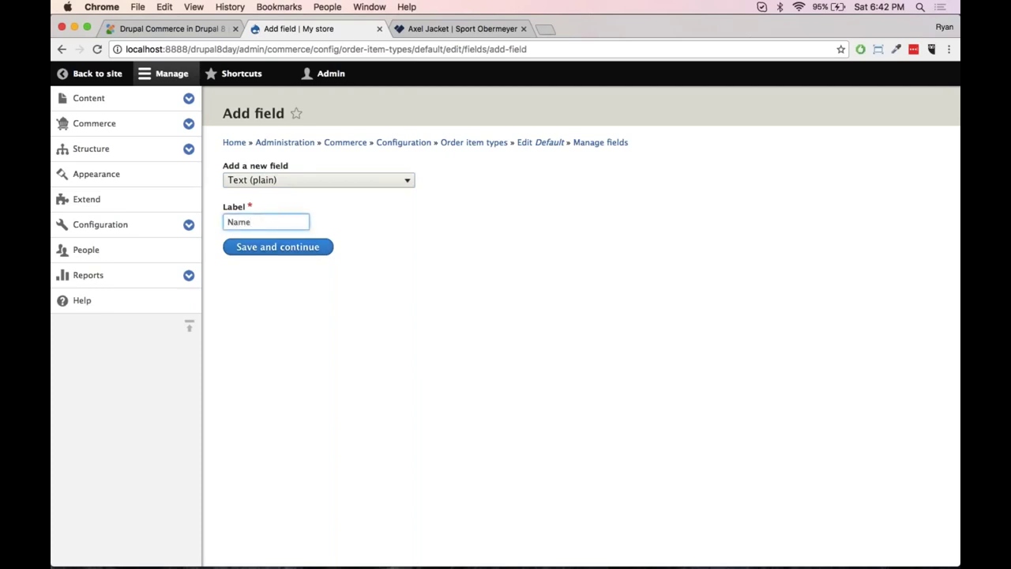
{"action": "left_click", "coordinate": [275, 248]}
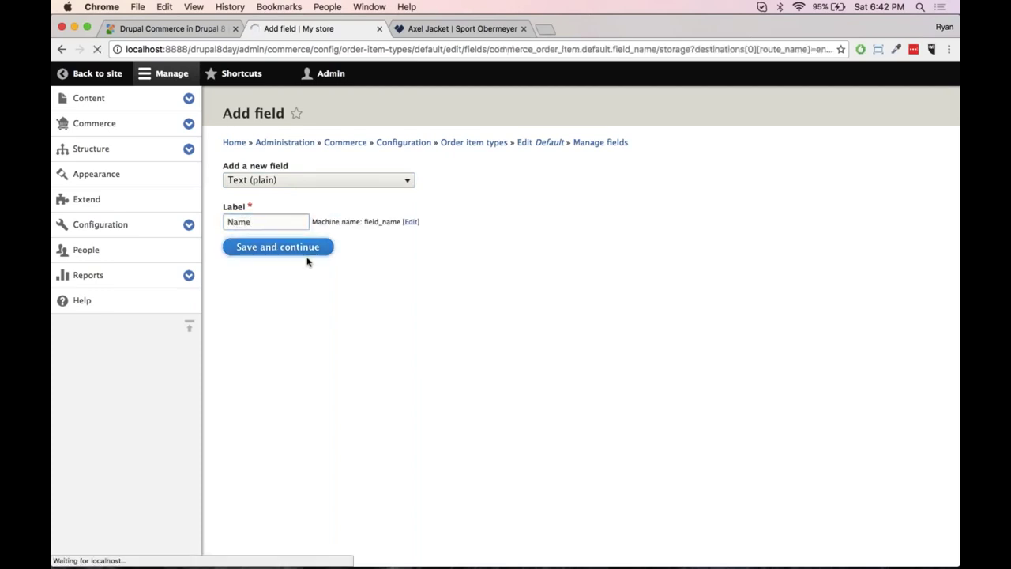
{"action": "left_click", "coordinate": [305, 298]}
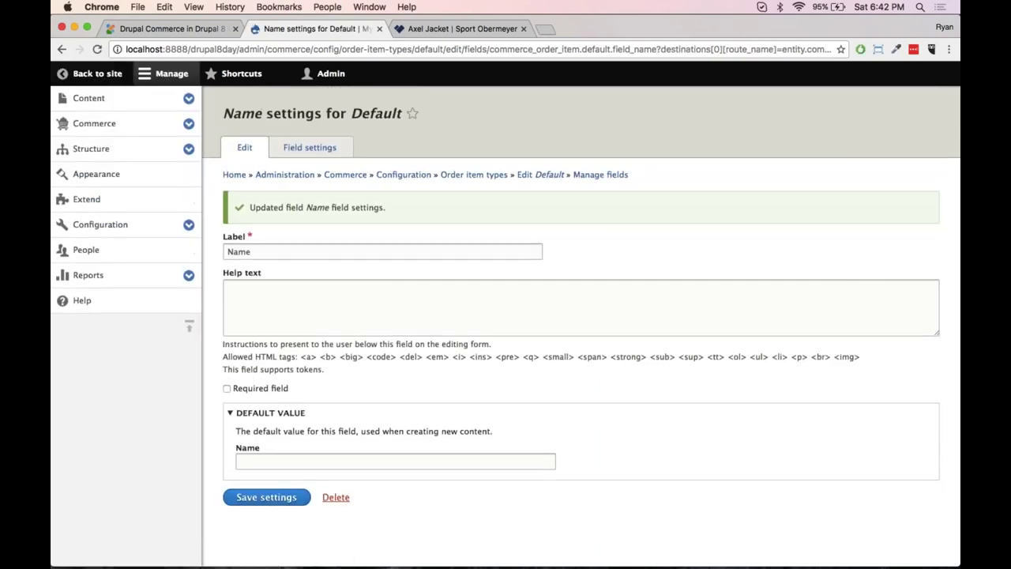
{"action": "left_click", "coordinate": [268, 497]}
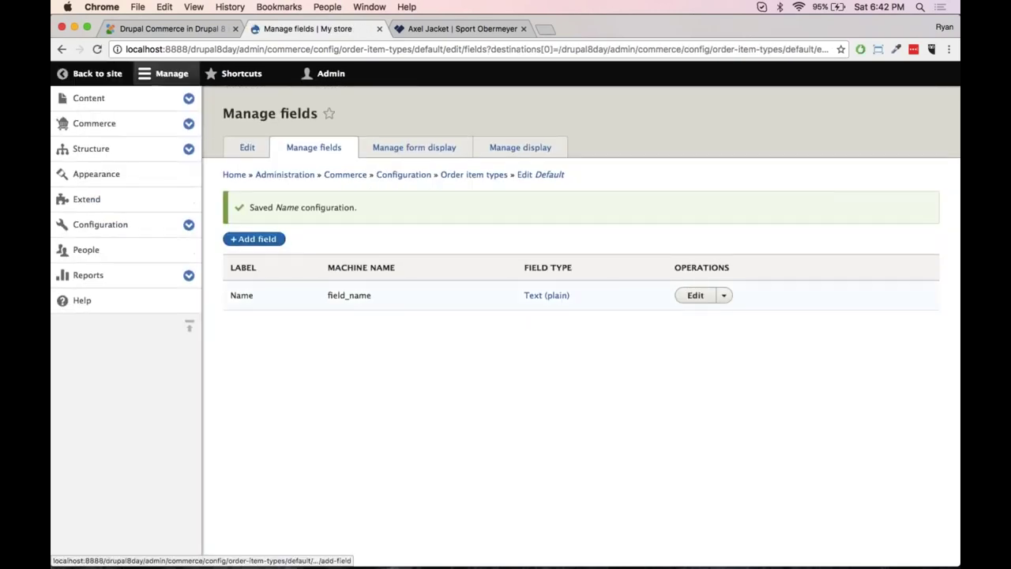
{"action": "left_click", "coordinate": [406, 151]}
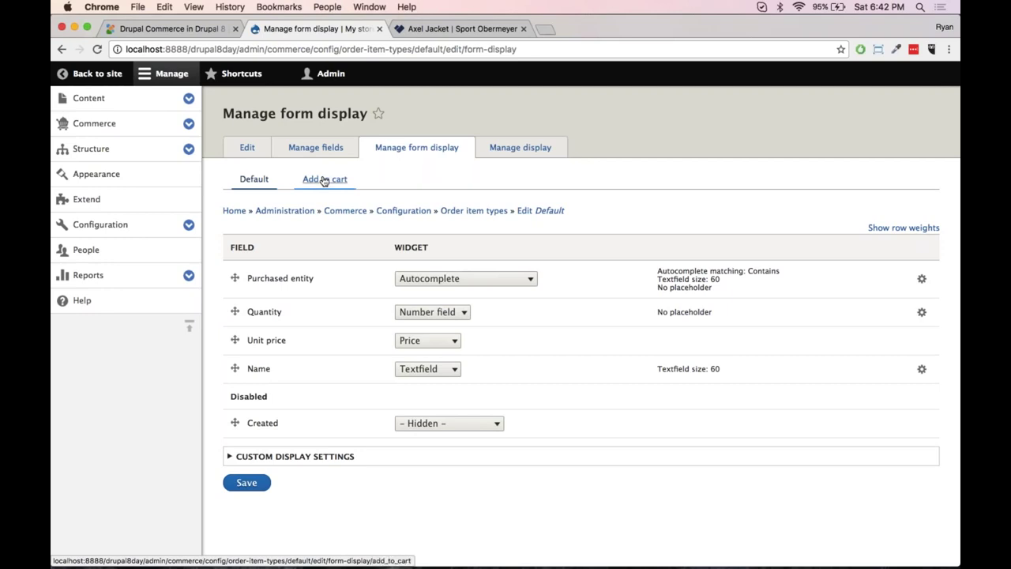
Step: Enable the Name field on the Add to cart form display as a Textfield and save
{"action": "left_click", "coordinate": [324, 181]}
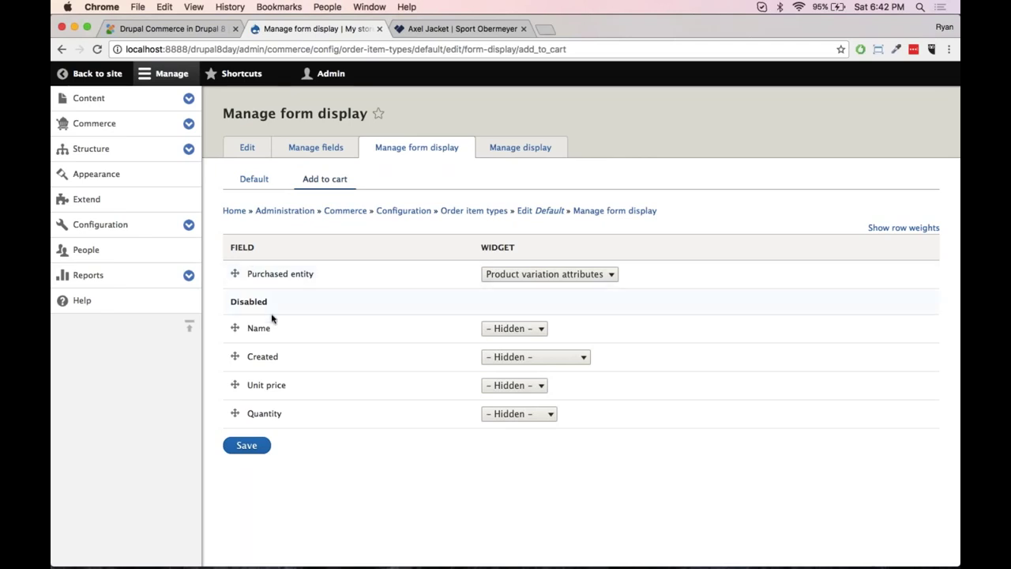
{"action": "left_click_drag", "start_coordinate": [235, 328], "coordinate": [234, 299]}
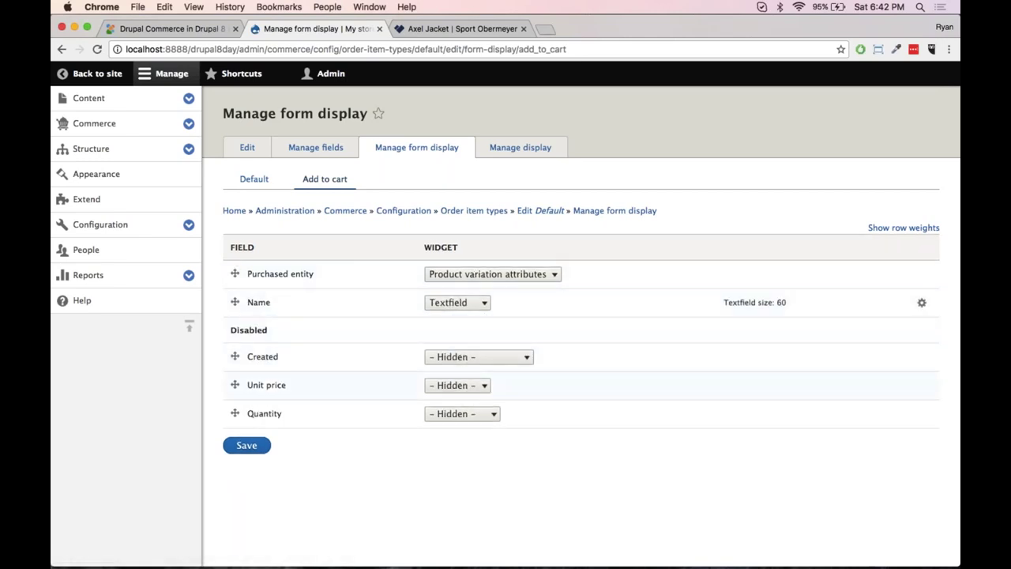
{"action": "left_click", "coordinate": [246, 445]}
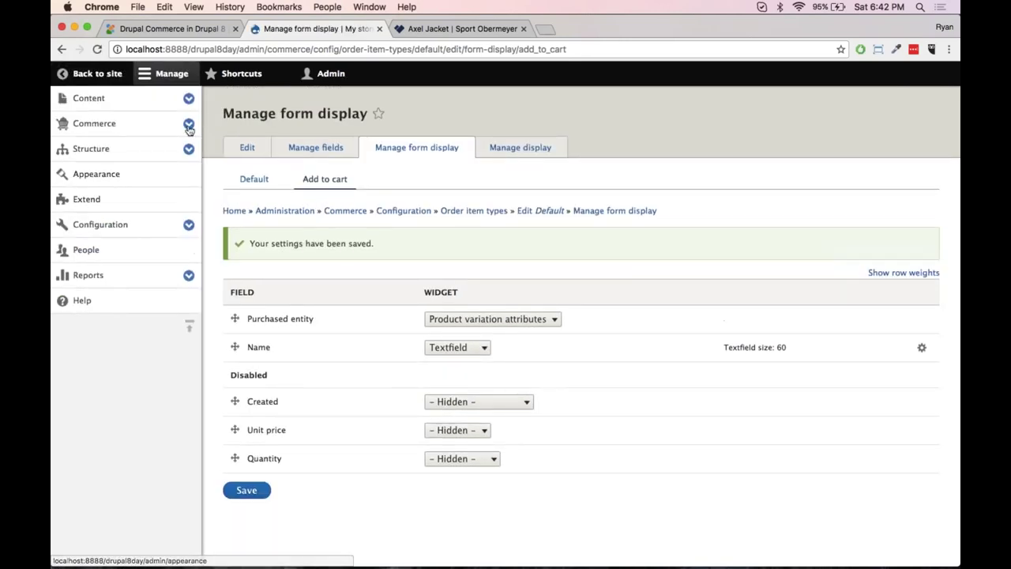
{"action": "left_click", "coordinate": [188, 123]}
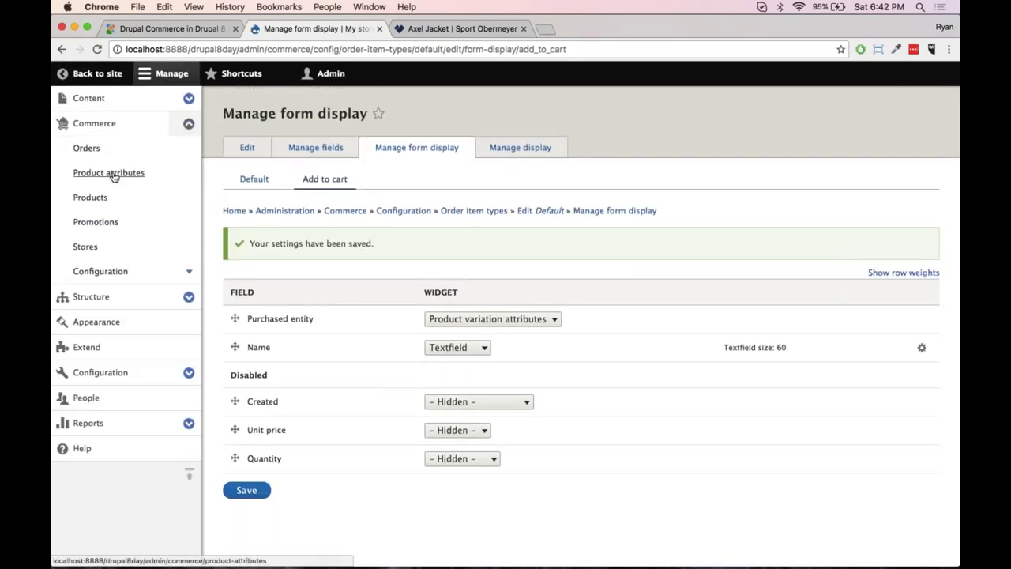
Step: Add the Large Product One or Two with a customer's name in the Name field, then view the cart
{"action": "left_click", "coordinate": [113, 198]}
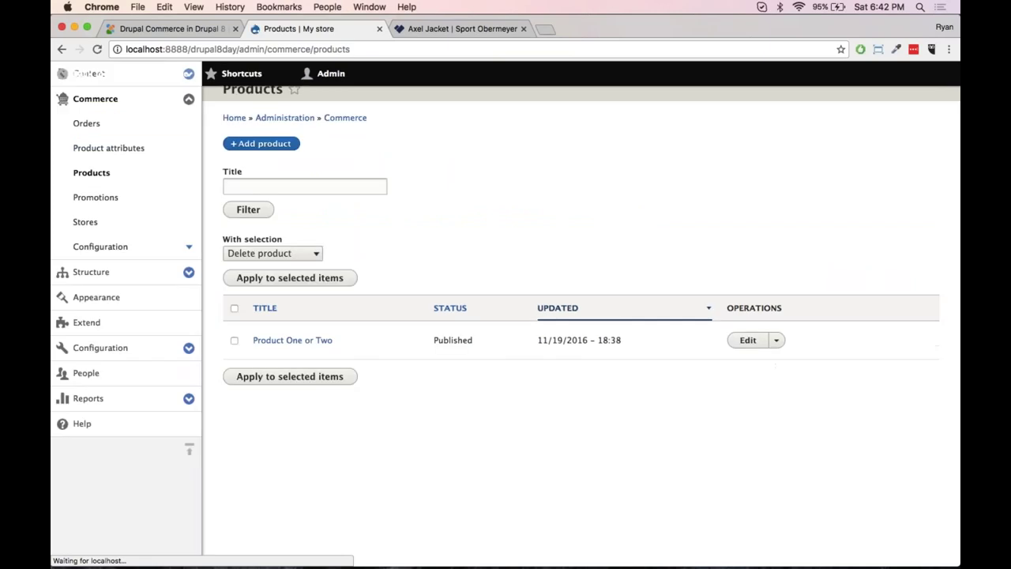
{"action": "left_click", "coordinate": [316, 363]}
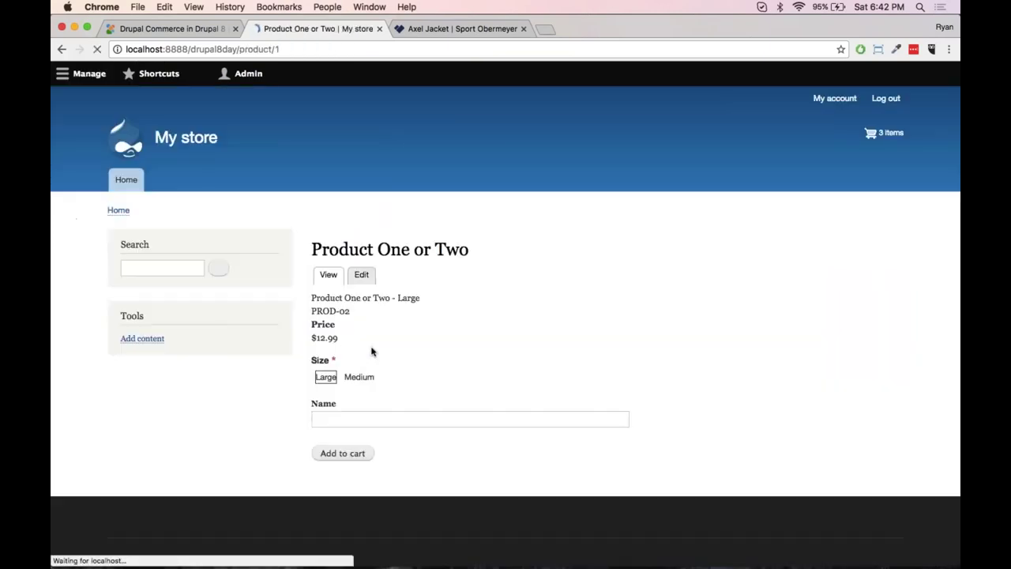
{"action": "left_click", "coordinate": [442, 418]}
{"action": "type", "text": "Ryan Szrama"}
{"action": "left_click", "coordinate": [433, 454]}
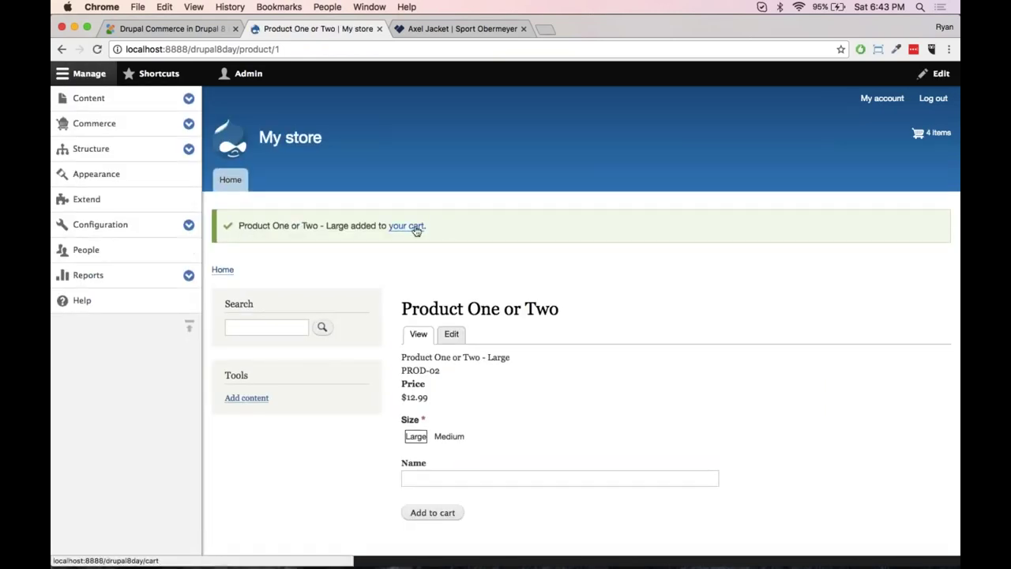
{"action": "left_click", "coordinate": [416, 230]}
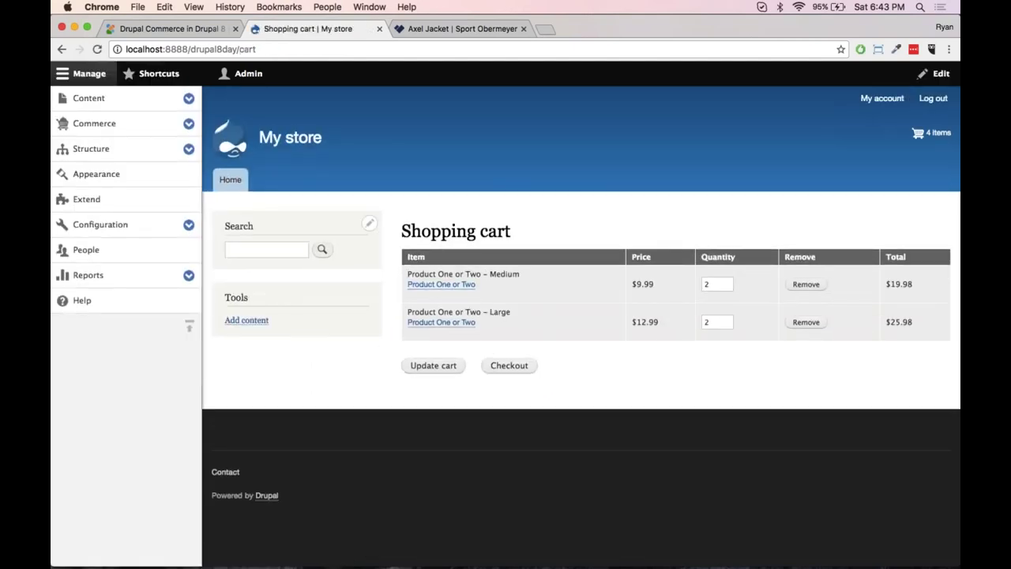
{"action": "left_click", "coordinate": [368, 225]}
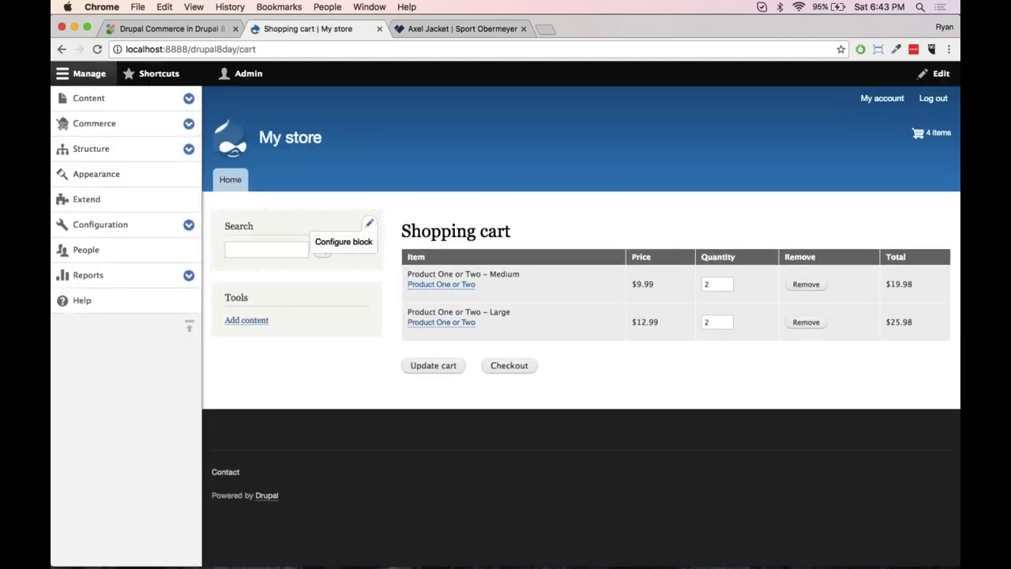
Step: Limit the Search block's page visibility to cart and checkout paths and save
{"action": "left_click", "coordinate": [343, 243]}
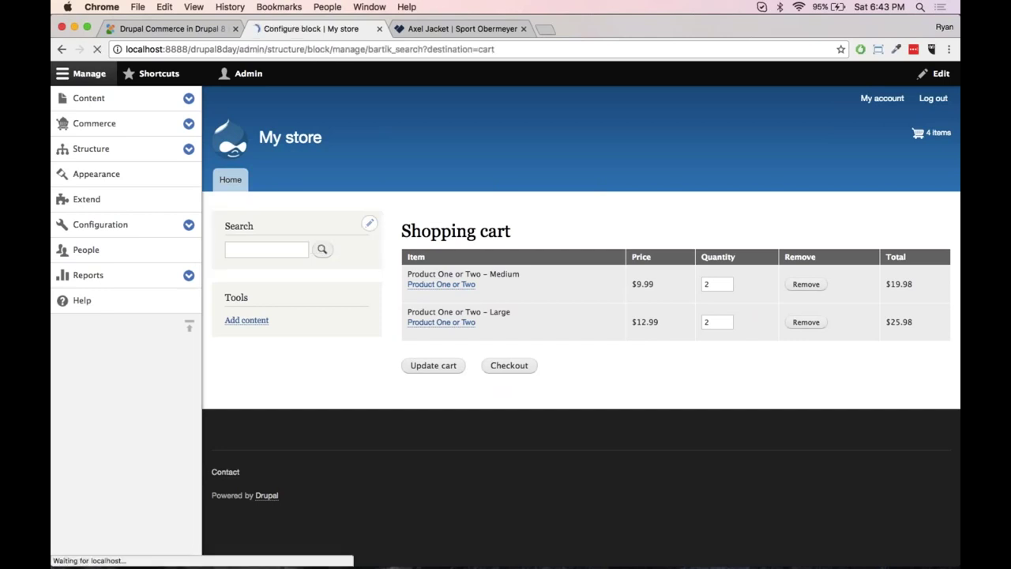
{"action": "left_click", "coordinate": [327, 322]}
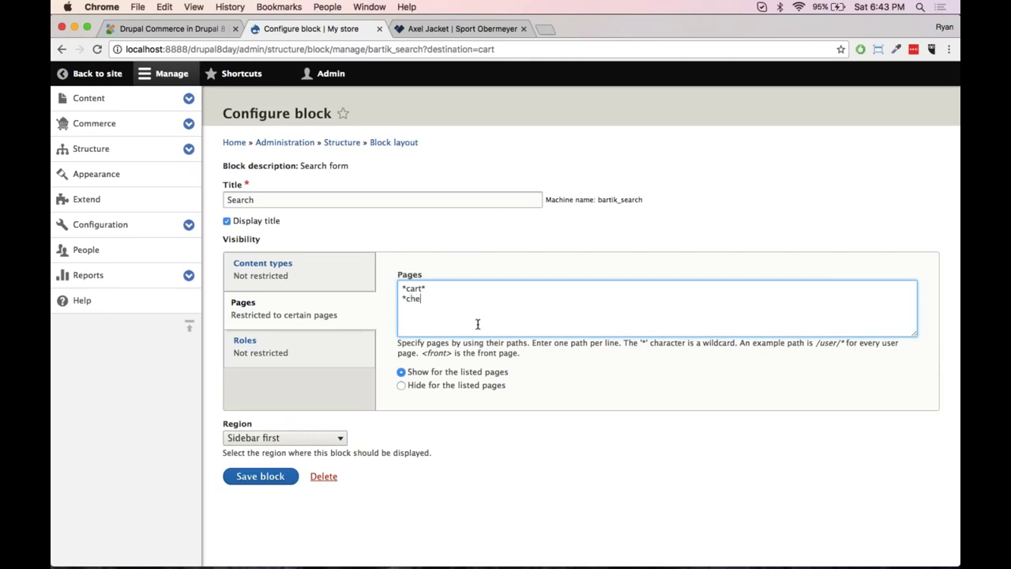
{"action": "left_click", "coordinate": [267, 478]}
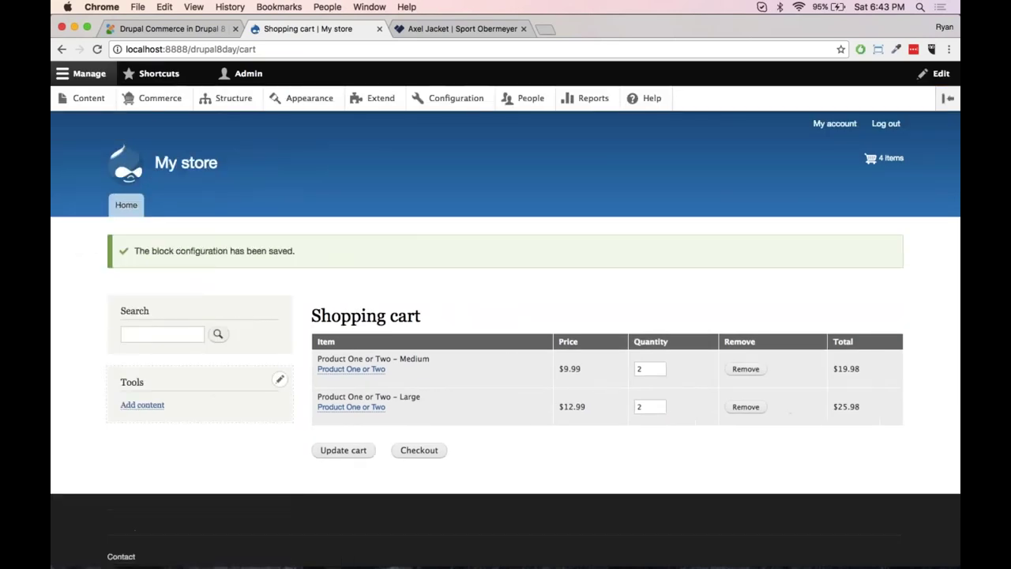
Step: Set the Tools block to show only on checkout* and cart* pages and save
{"action": "left_click", "coordinate": [280, 379]}
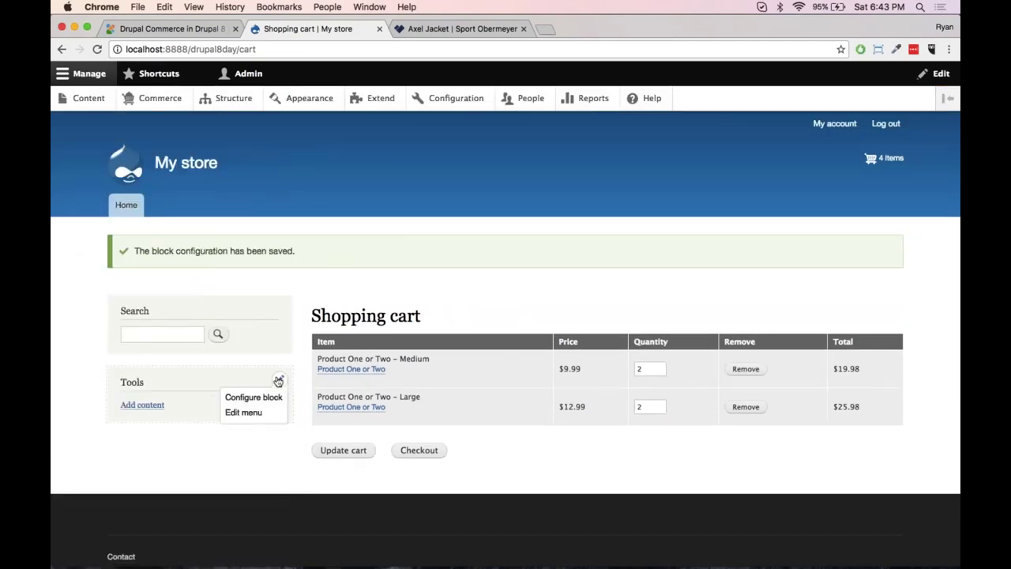
{"action": "left_click", "coordinate": [279, 379]}
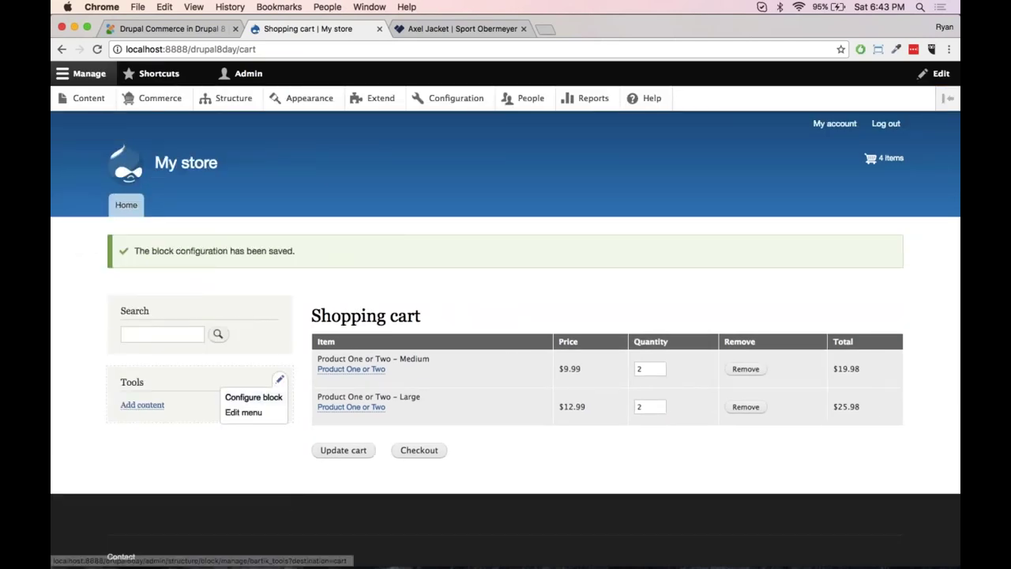
{"action": "left_click", "coordinate": [253, 396]}
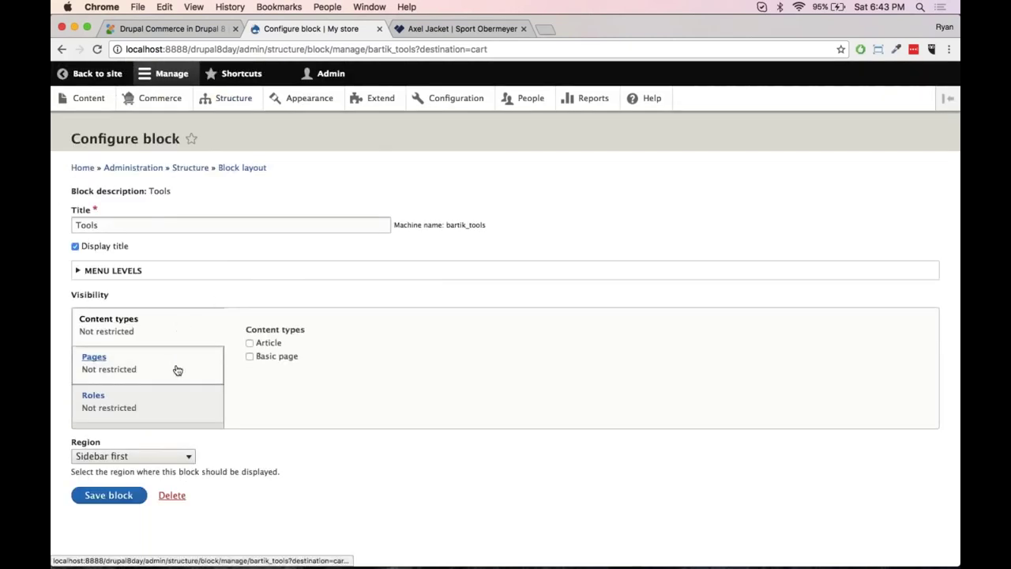
{"action": "left_click", "coordinate": [183, 361]}
{"action": "key", "text": "Tab"}
{"action": "type", "text": "cec"}
{"action": "key", "text": "BackSpace"}
{"action": "key", "text": "BackSpace"}
{"action": "type", "text": "heckout* cart*"}
{"action": "left_click", "coordinate": [102, 523]}
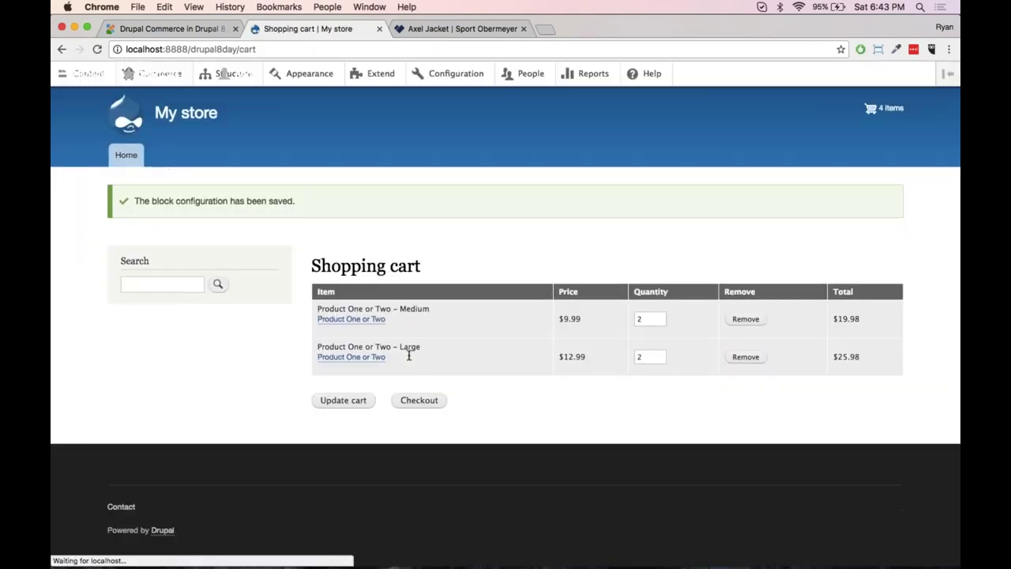
Step: Remove the leading wildcard from the Search block's page paths and save
{"action": "left_click", "coordinate": [280, 307]}
{"action": "left_click", "coordinate": [245, 327]}
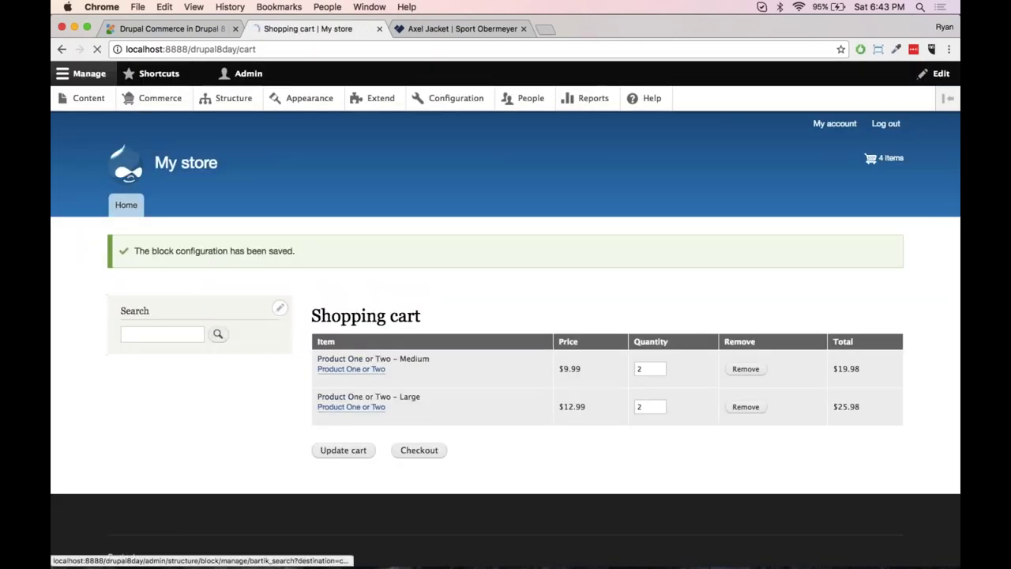
{"action": "left_click", "coordinate": [173, 338]}
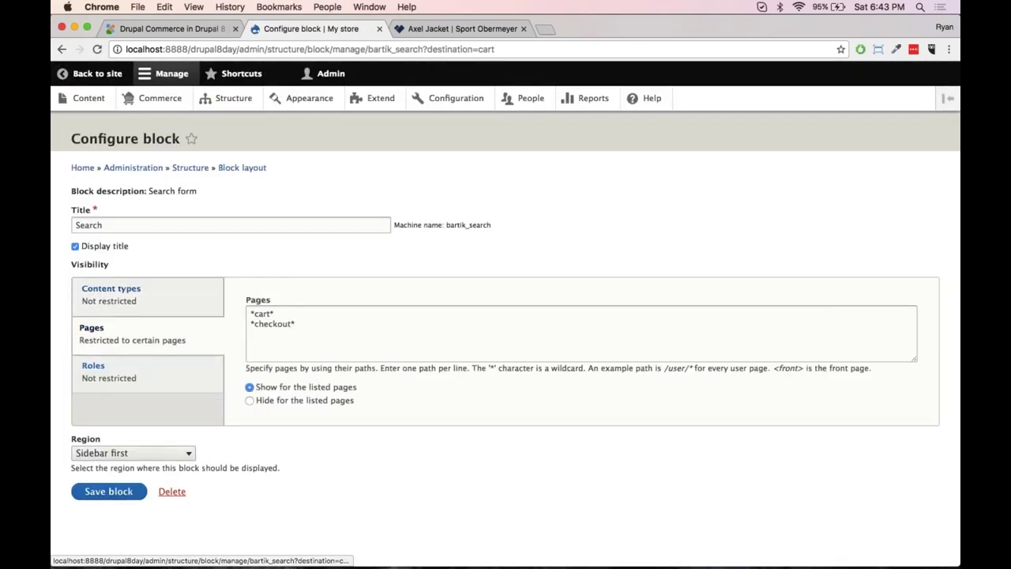
{"action": "left_click", "coordinate": [257, 313]}
{"action": "key", "text": "BackSpace"}
{"action": "key", "text": "Down"}
{"action": "key", "text": "Delete"}
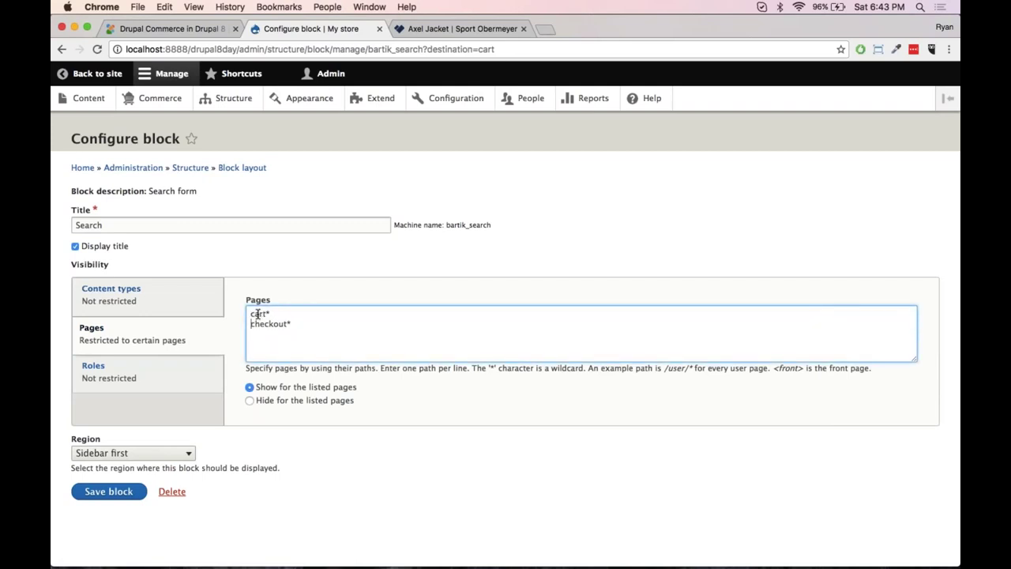
{"action": "left_click", "coordinate": [109, 491]}
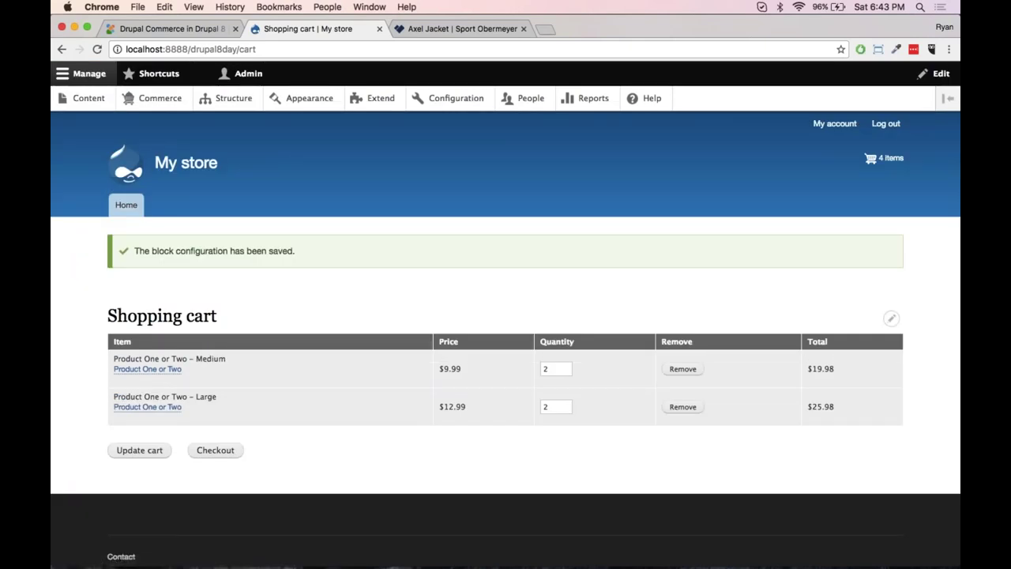
Step: Reload the shopping cart page to check the sidebar is gone
{"action": "scroll", "coordinate": [886, 347], "scroll_direction": "down", "scroll_amount": 1}
{"action": "scroll", "coordinate": [886, 347], "scroll_direction": "down", "scroll_amount": 2}
{"action": "scroll", "coordinate": [886, 347], "scroll_direction": "up", "scroll_amount": 3}
{"action": "left_click", "coordinate": [256, 49]}
{"action": "key", "text": "Return"}
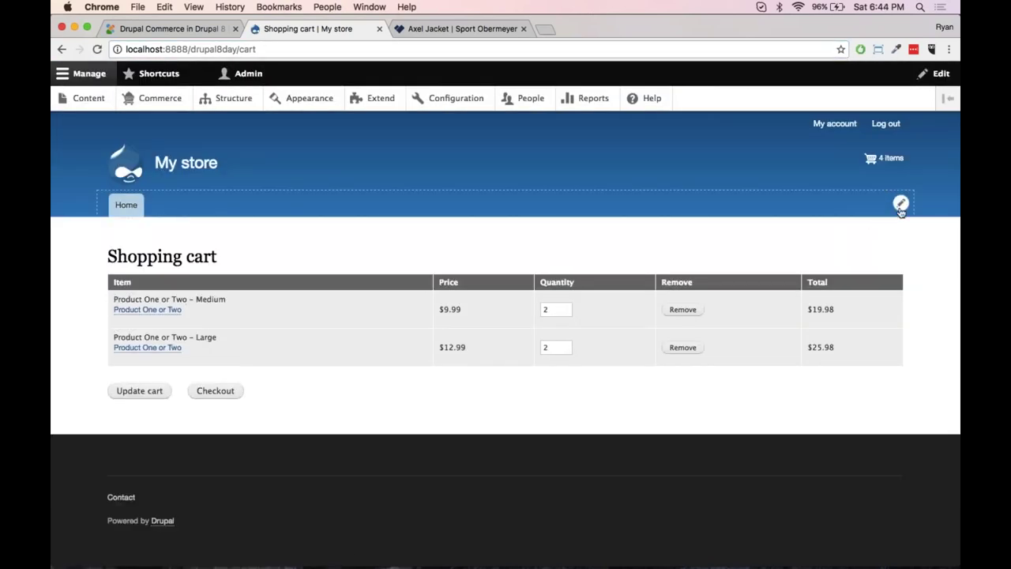
{"action": "mouse_move", "coordinate": [895, 265]}
{"action": "left_click", "coordinate": [898, 301]}
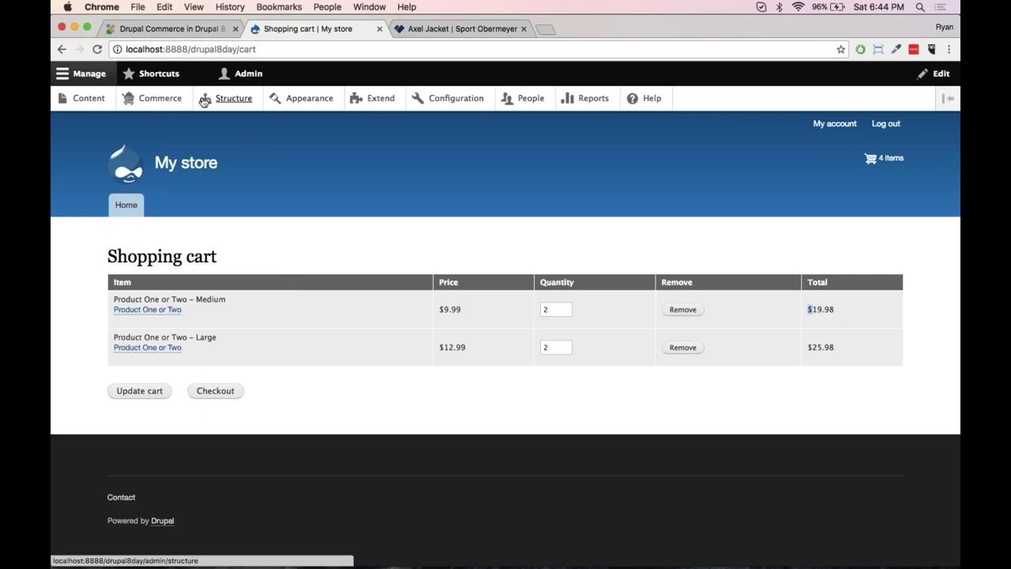
Step: Find the Cart form row in the Structure > Views list and edit it
{"action": "left_click", "coordinate": [249, 98]}
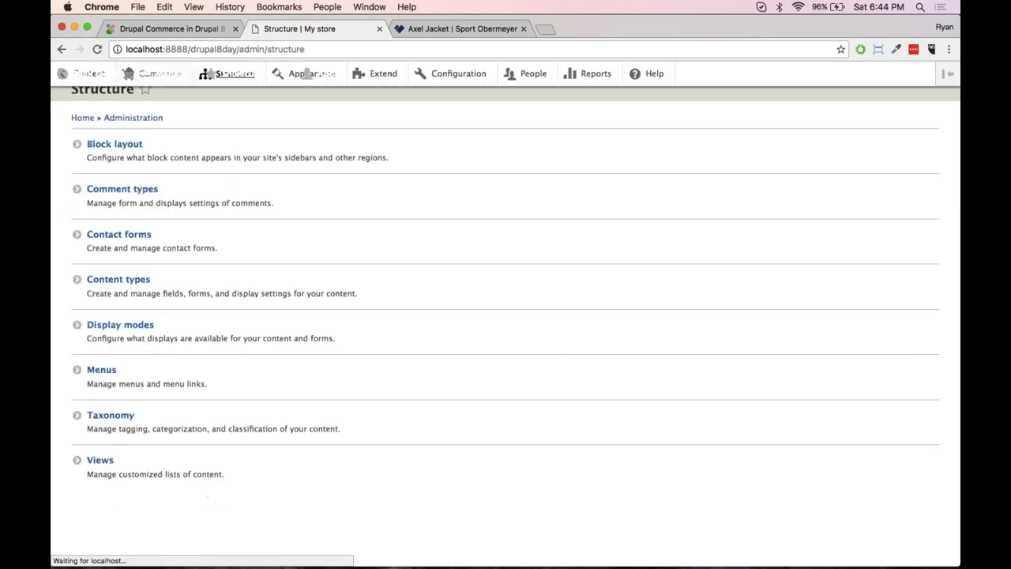
{"action": "left_click", "coordinate": [117, 510]}
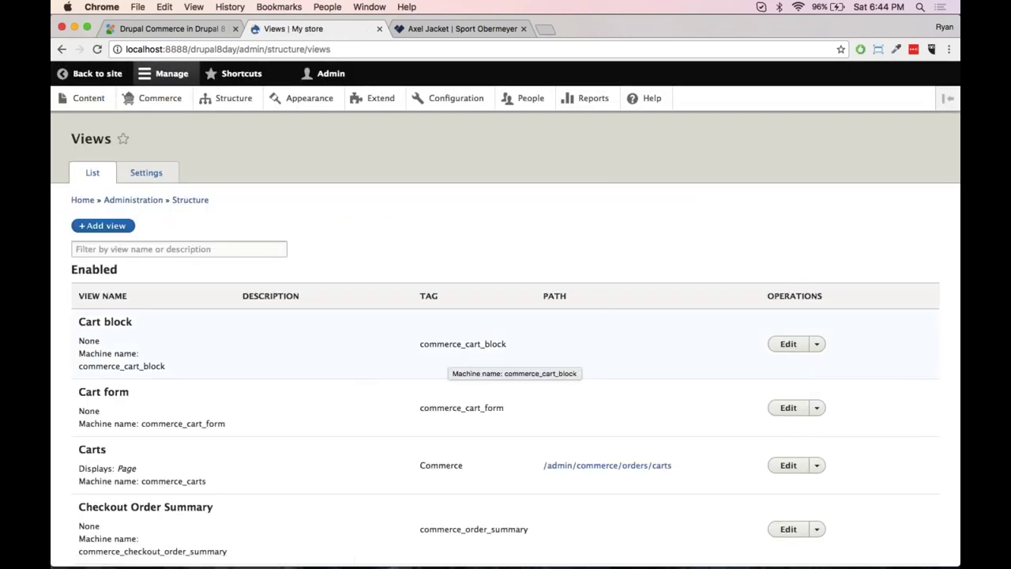
{"action": "scroll", "coordinate": [490, 337], "scroll_direction": "down", "scroll_amount": 4}
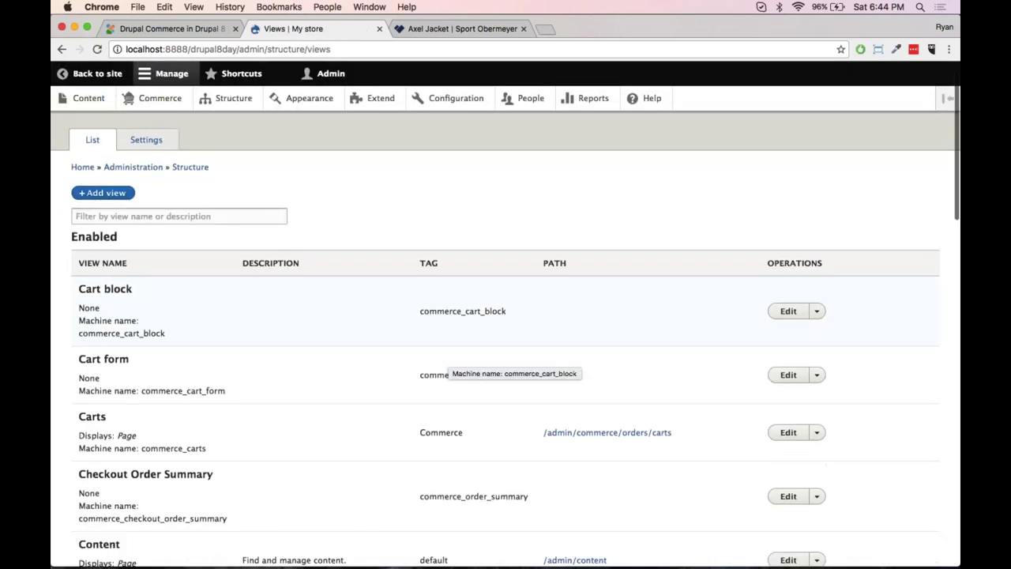
{"action": "scroll", "coordinate": [490, 337], "scroll_direction": "down", "scroll_amount": 2}
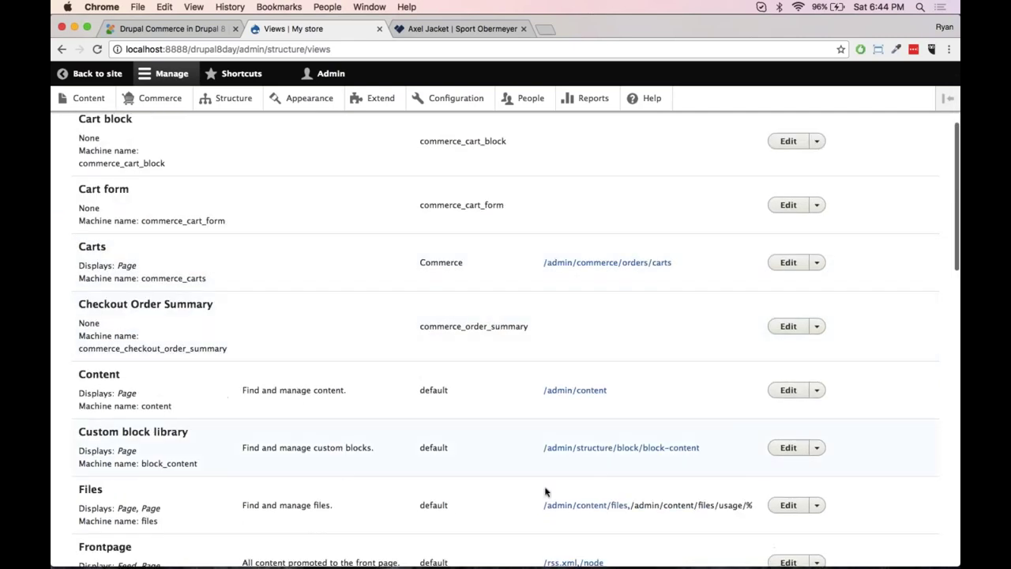
{"action": "left_click", "coordinate": [788, 204]}
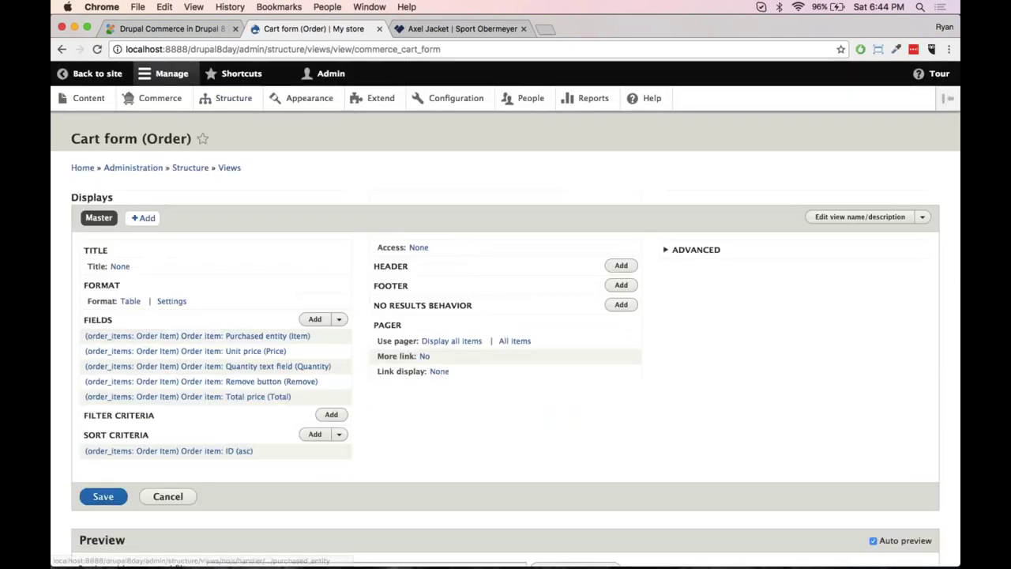
{"action": "scroll", "coordinate": [229, 318], "scroll_direction": "down", "scroll_amount": 3}
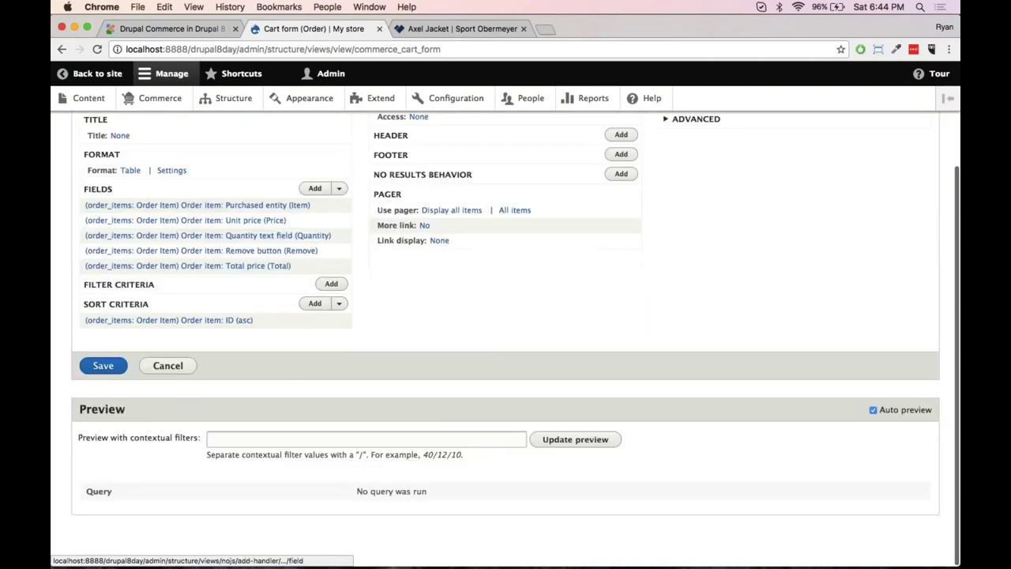
Step: Add the order item Name field to the Cart form view with default settings
{"action": "left_click", "coordinate": [314, 192]}
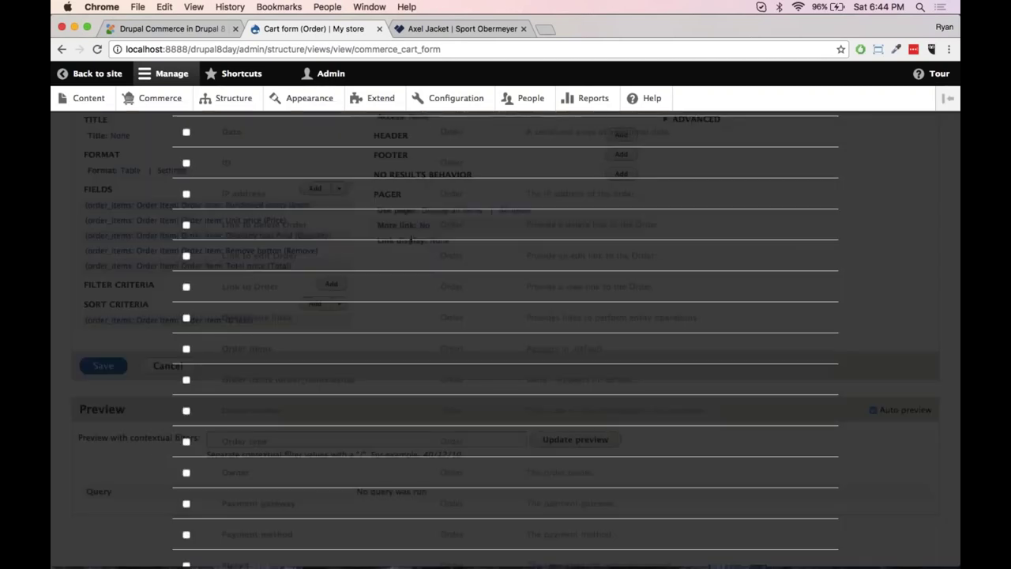
{"action": "scroll", "coordinate": [363, 313], "scroll_direction": "down", "scroll_amount": 8}
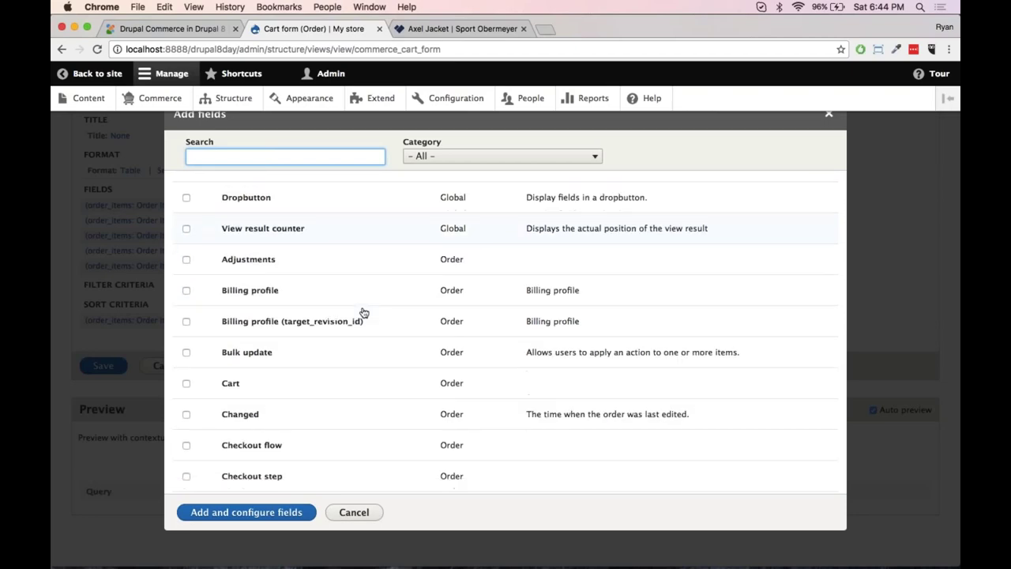
{"action": "scroll", "coordinate": [363, 313], "scroll_direction": "down", "scroll_amount": 10}
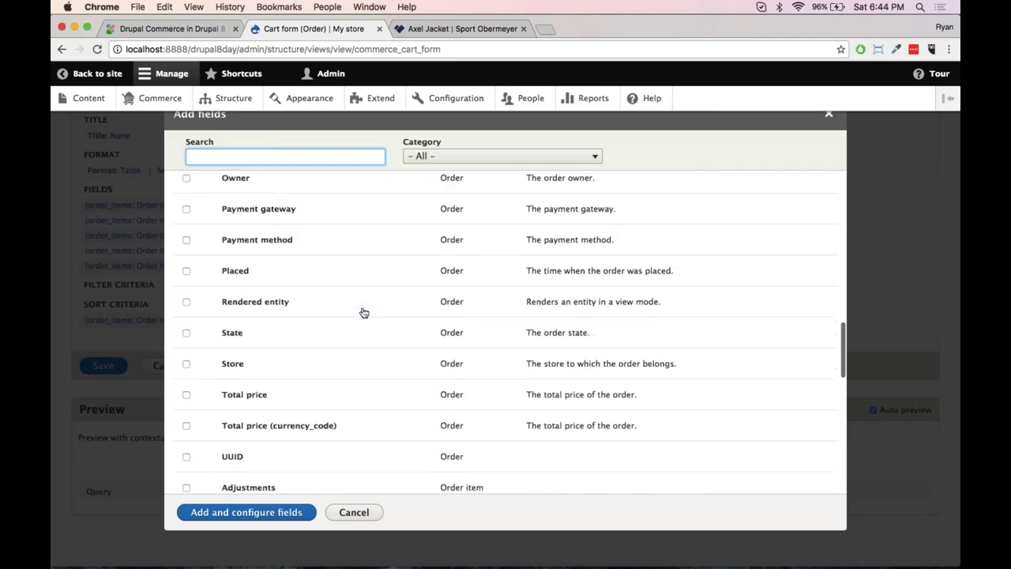
{"action": "scroll", "coordinate": [363, 312], "scroll_direction": "down", "scroll_amount": 8}
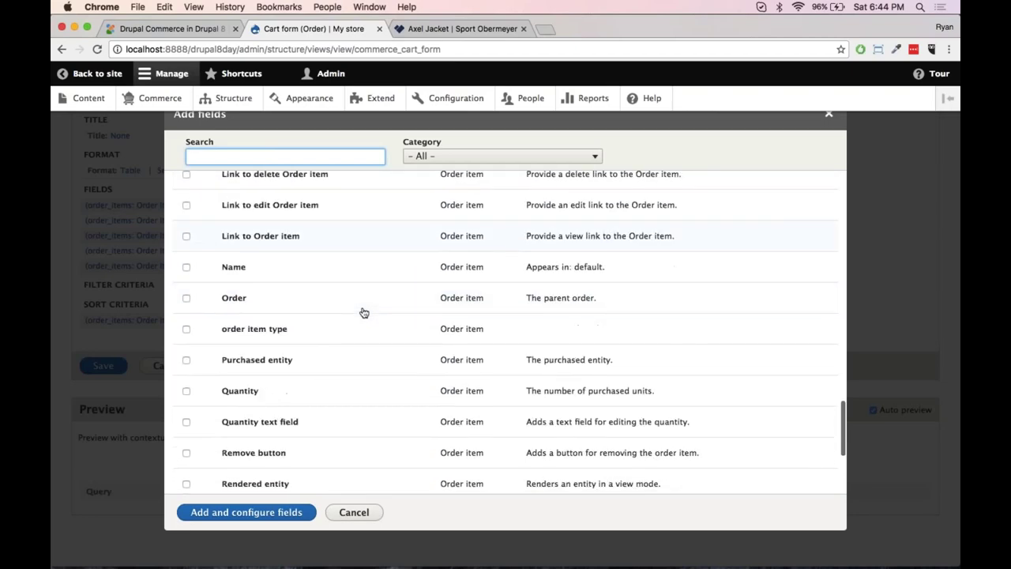
{"action": "scroll", "coordinate": [364, 313], "scroll_direction": "down", "scroll_amount": 1}
{"action": "scroll", "coordinate": [363, 313], "scroll_direction": "up", "scroll_amount": 8}
{"action": "scroll", "coordinate": [364, 313], "scroll_direction": "up", "scroll_amount": 2}
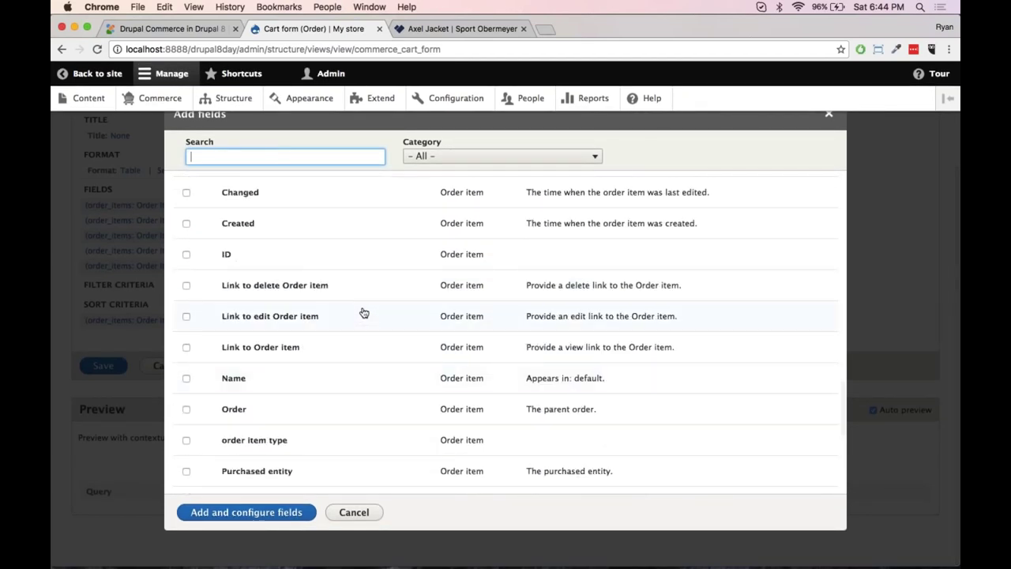
{"action": "scroll", "coordinate": [363, 313], "scroll_direction": "up", "scroll_amount": 2}
{"action": "scroll", "coordinate": [363, 313], "scroll_direction": "up", "scroll_amount": 1}
{"action": "scroll", "coordinate": [363, 313], "scroll_direction": "up", "scroll_amount": 8}
{"action": "scroll", "coordinate": [364, 313], "scroll_direction": "up", "scroll_amount": 8}
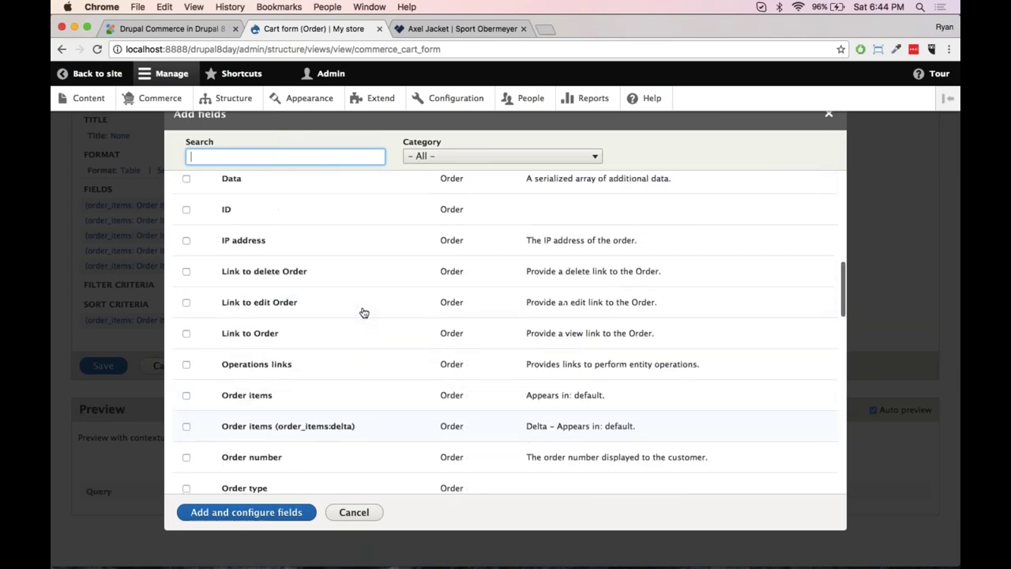
{"action": "scroll", "coordinate": [363, 313], "scroll_direction": "up", "scroll_amount": 8}
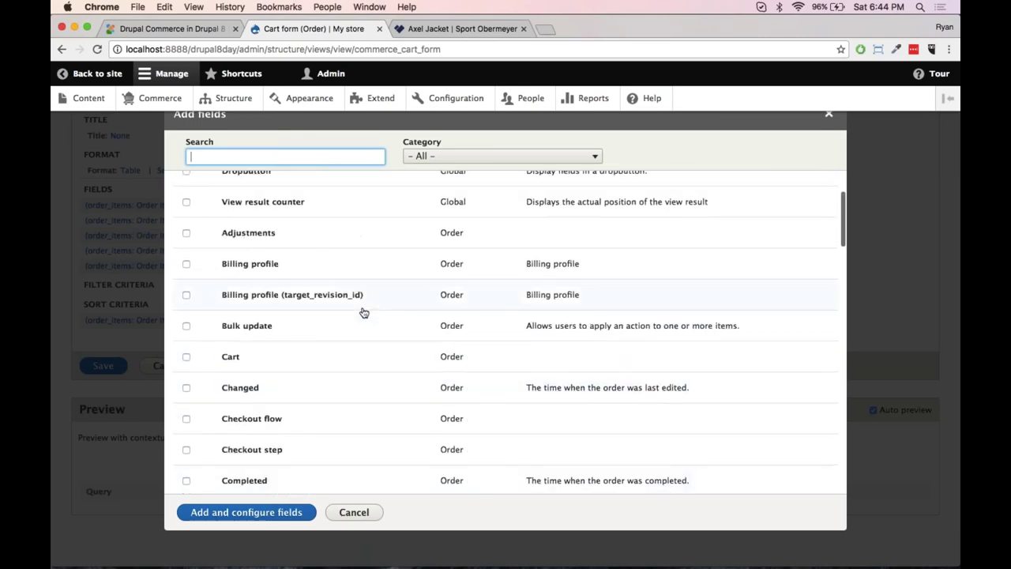
{"action": "scroll", "coordinate": [363, 313], "scroll_direction": "down", "scroll_amount": 6}
{"action": "scroll", "coordinate": [363, 312], "scroll_direction": "down", "scroll_amount": 10}
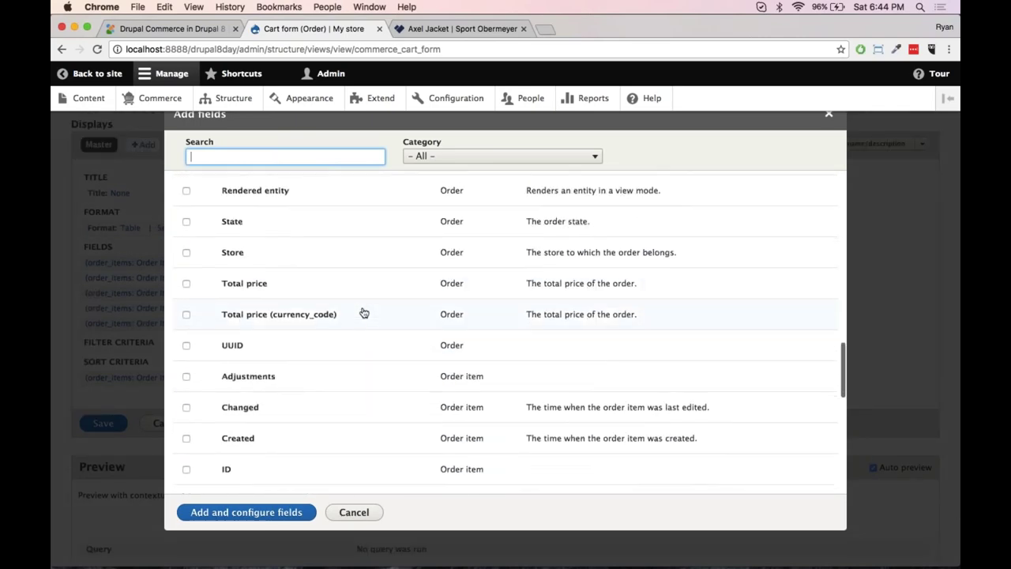
{"action": "scroll", "coordinate": [363, 313], "scroll_direction": "down", "scroll_amount": 3}
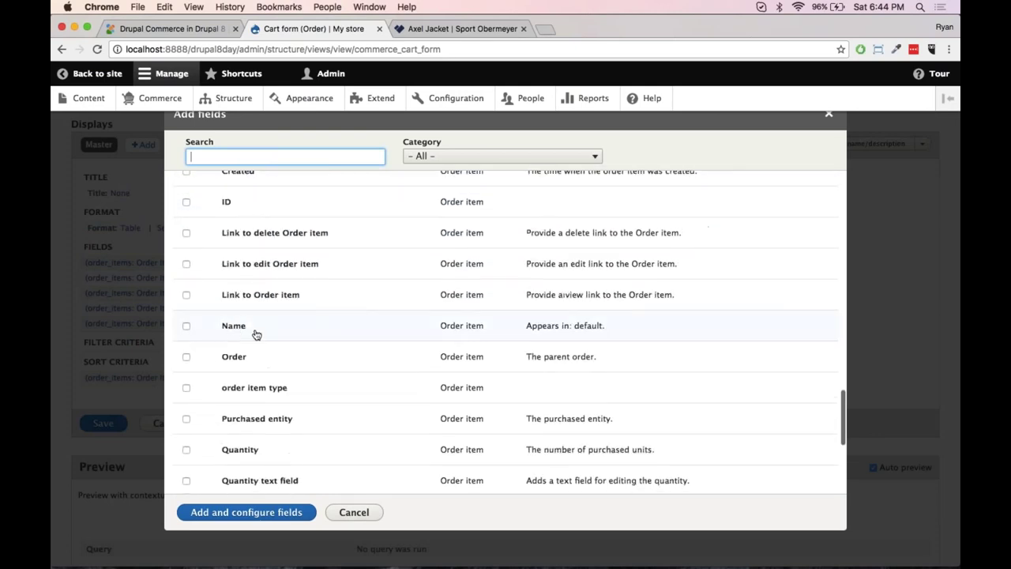
{"action": "left_click", "coordinate": [233, 327]}
{"action": "left_click", "coordinate": [282, 512]}
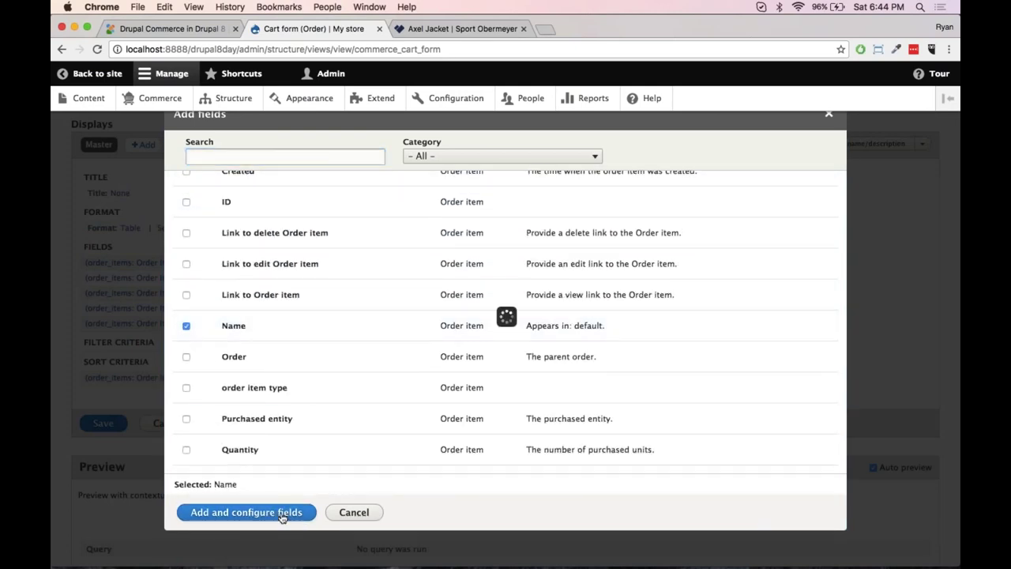
{"action": "left_click", "coordinate": [203, 512]}
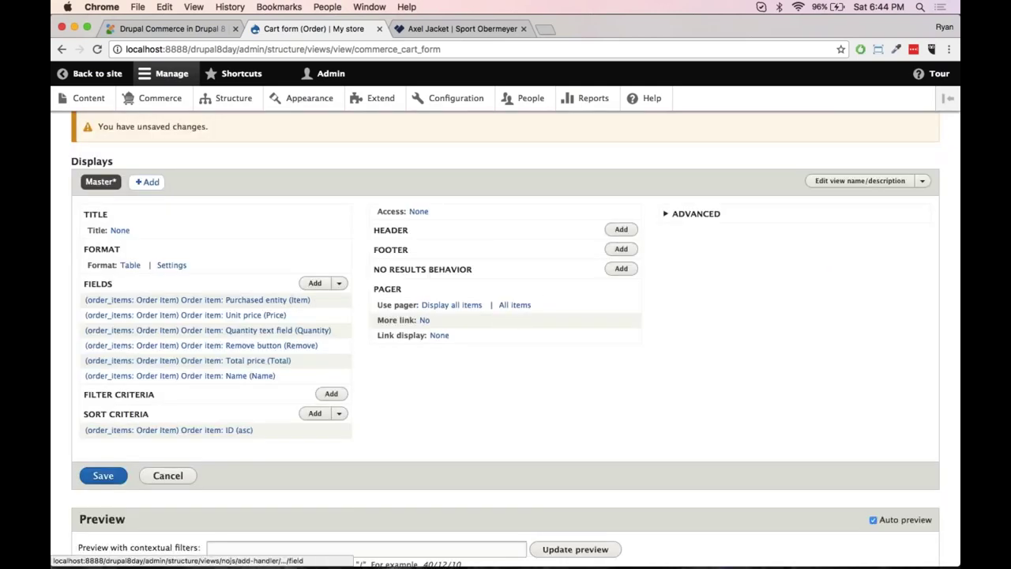
Step: Move Name to second place after Purchased entity, save the view, and open /cart
{"action": "left_click", "coordinate": [339, 285]}
{"action": "left_click", "coordinate": [306, 299]}
{"action": "left_click_drag", "start_coordinate": [185, 400], "coordinate": [181, 301]}
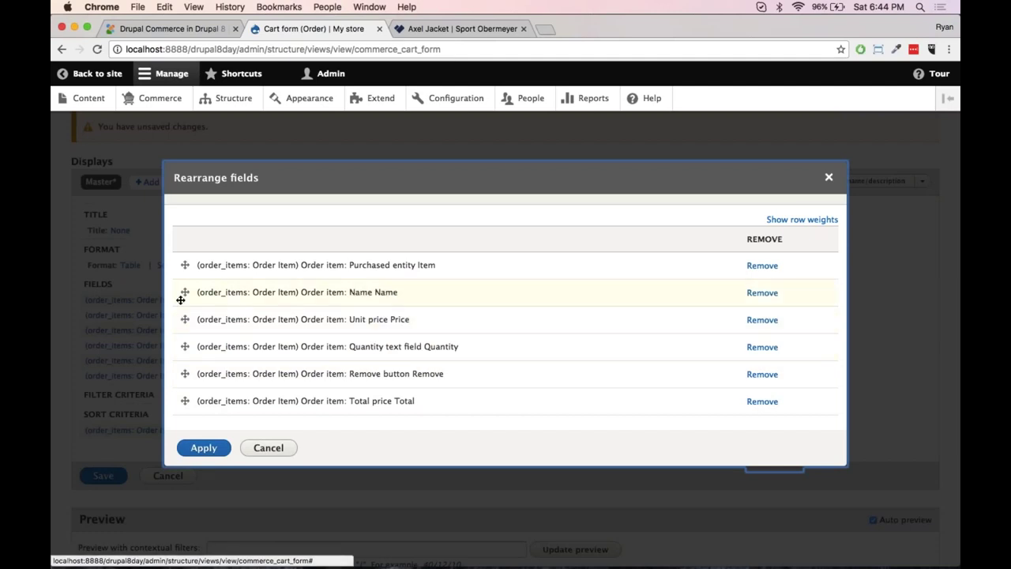
{"action": "left_click", "coordinate": [203, 447]}
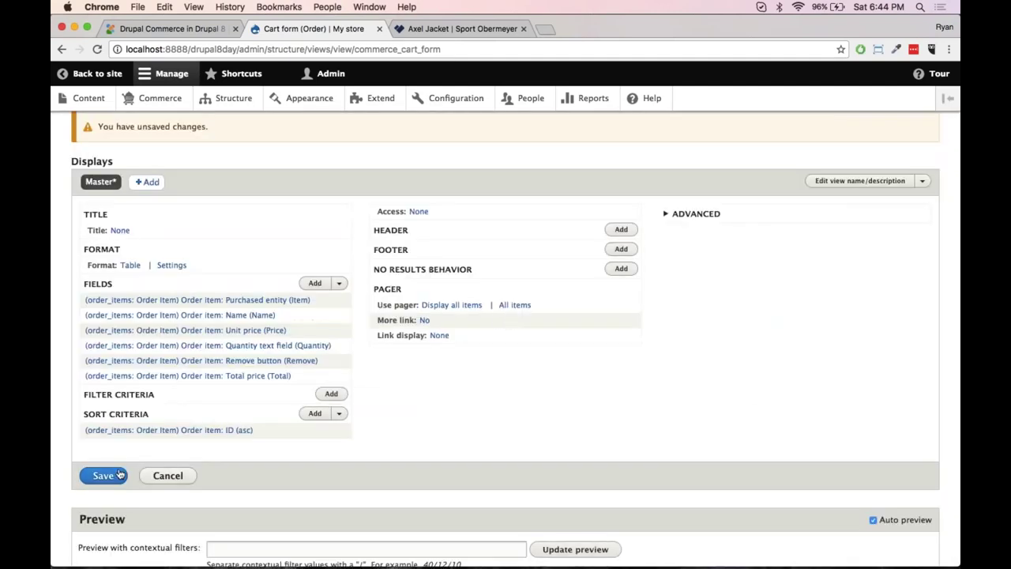
{"action": "left_click", "coordinate": [112, 476]}
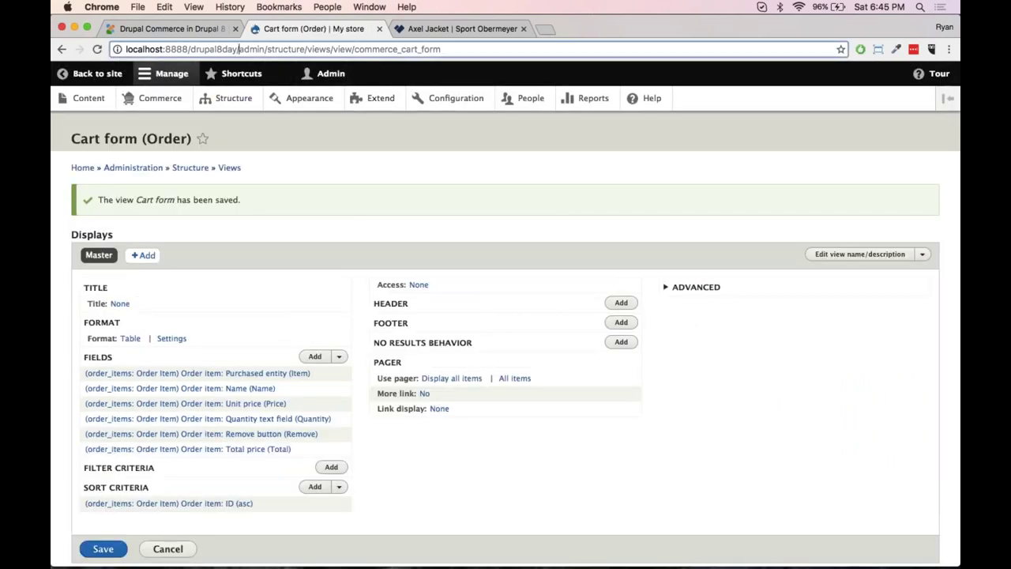
{"action": "type", "text": "calhost:8888/drupal8day/cart"}
{"action": "key", "text": "Return"}
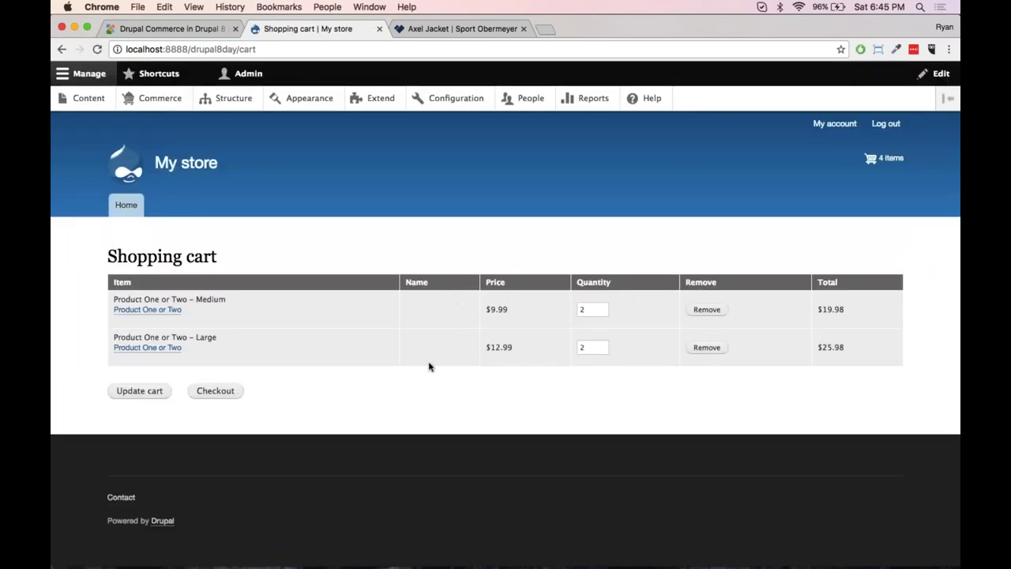
Step: Remove the Medium and Large items from the cart, keeping the product page open
{"action": "left_click", "coordinate": [707, 310]}
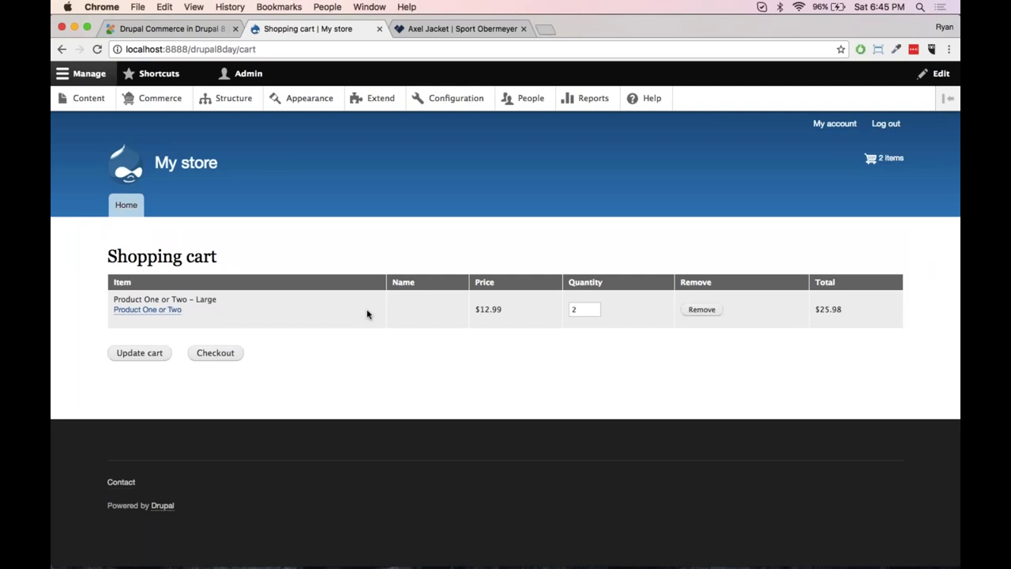
{"action": "left_click", "coordinate": [158, 312], "text": "super"}
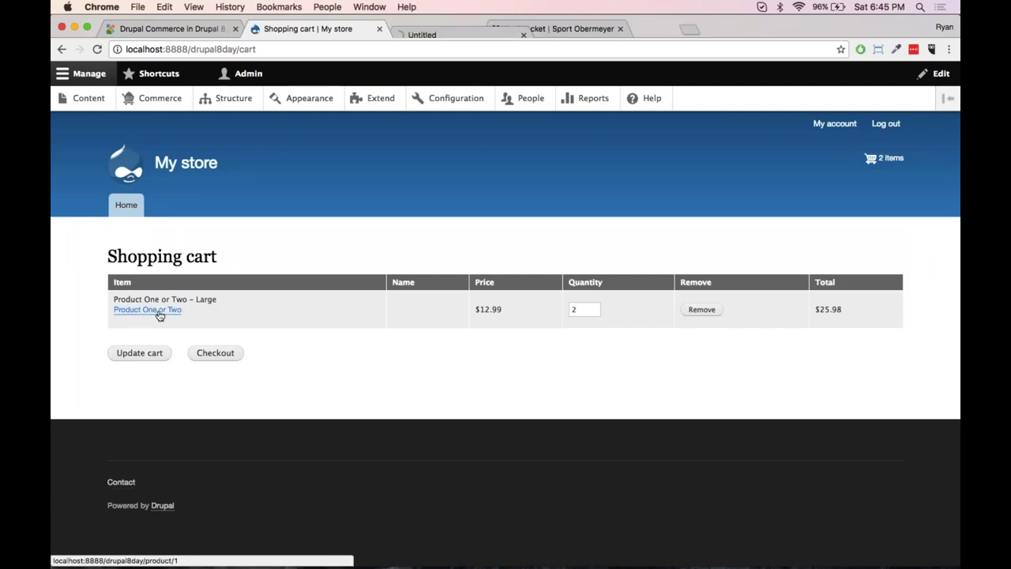
{"action": "left_click", "coordinate": [702, 310]}
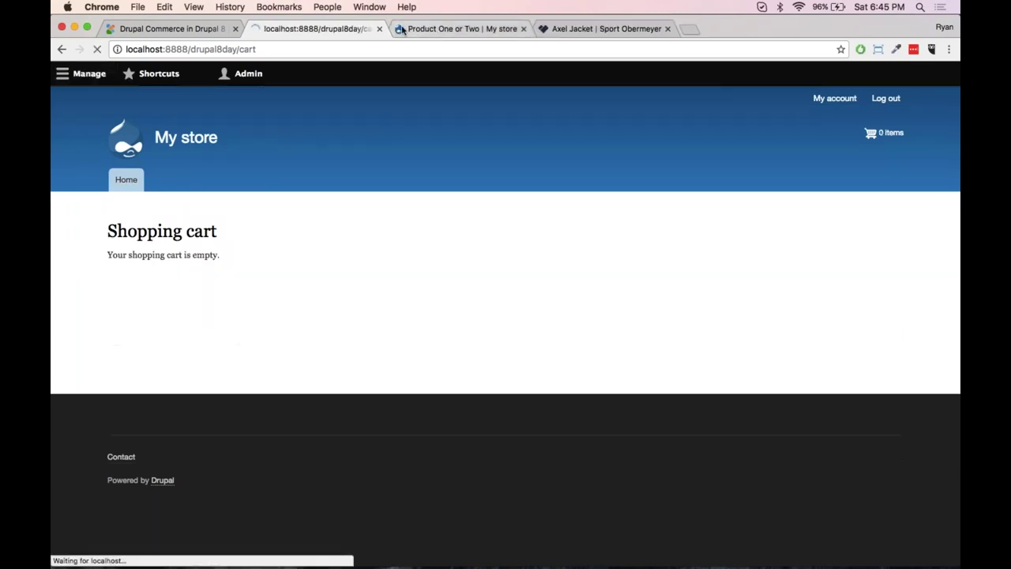
{"action": "left_click", "coordinate": [380, 29]}
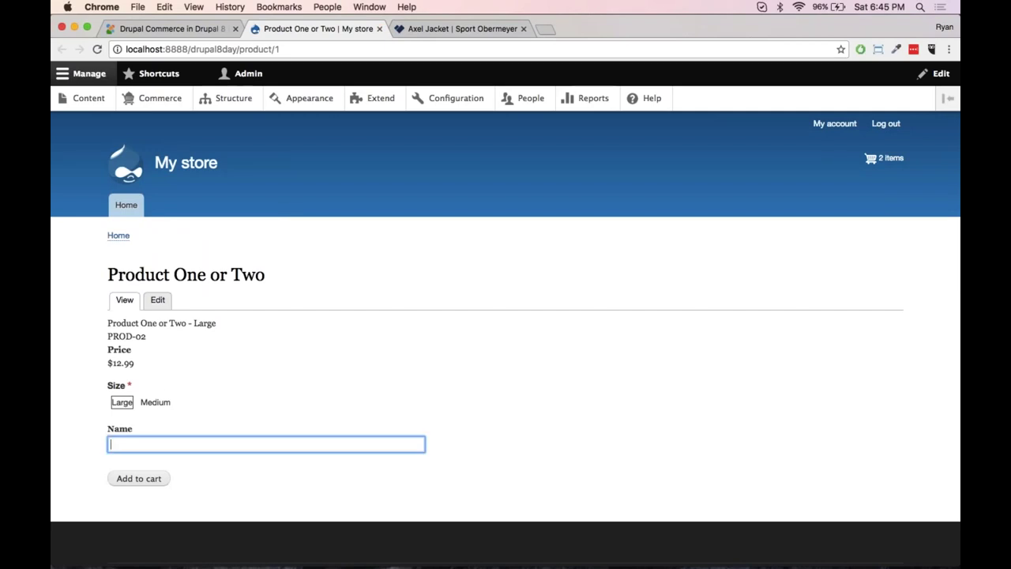
Step: Add Product One or Two – Large with a name entered and check it in the cart's Name column
{"action": "type", "text": "Ryan"}
{"action": "left_click", "coordinate": [151, 481]}
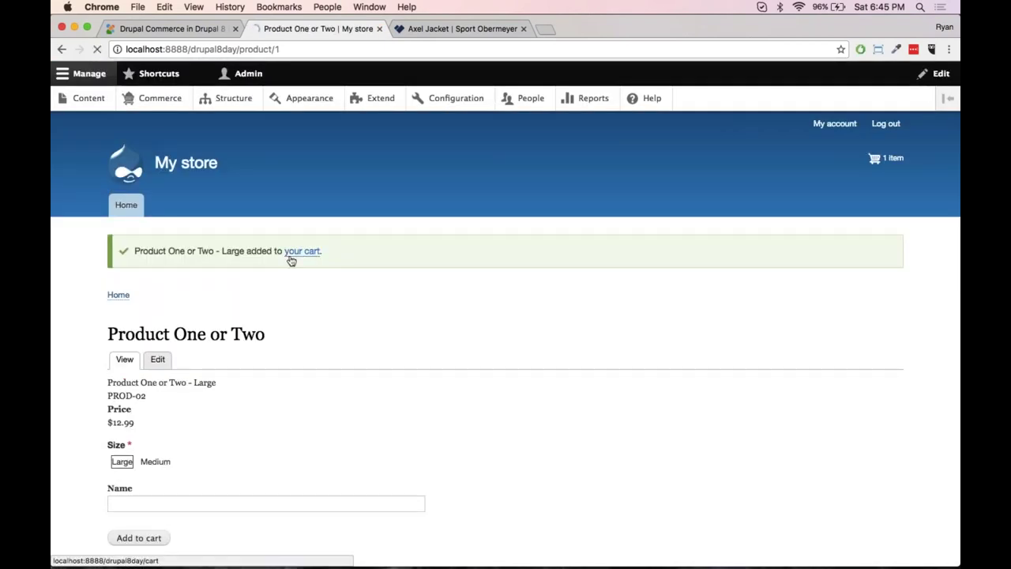
{"action": "left_click", "coordinate": [289, 255]}
{"action": "double_click", "coordinate": [400, 309]}
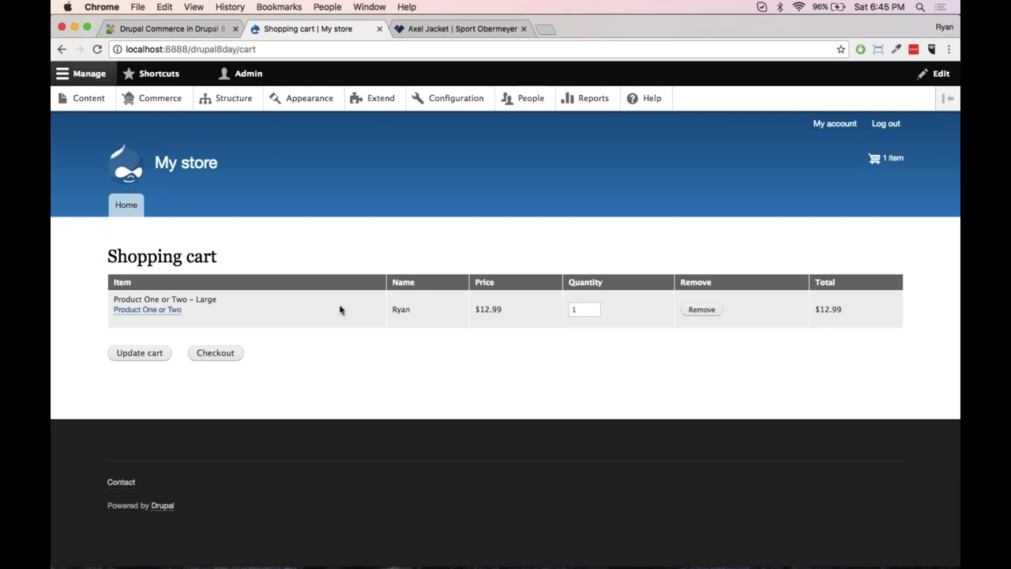
Step: Inspect the cart markup in DevTools, proceed to checkout (error at checkout/1), then close DevTools
{"action": "right_click", "coordinate": [250, 301]}
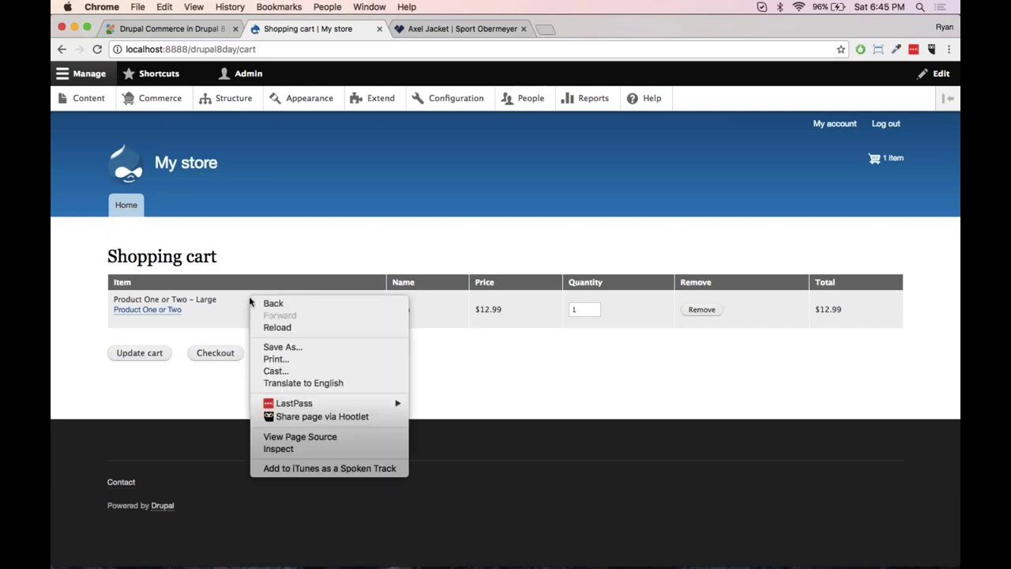
{"action": "left_click", "coordinate": [300, 448]}
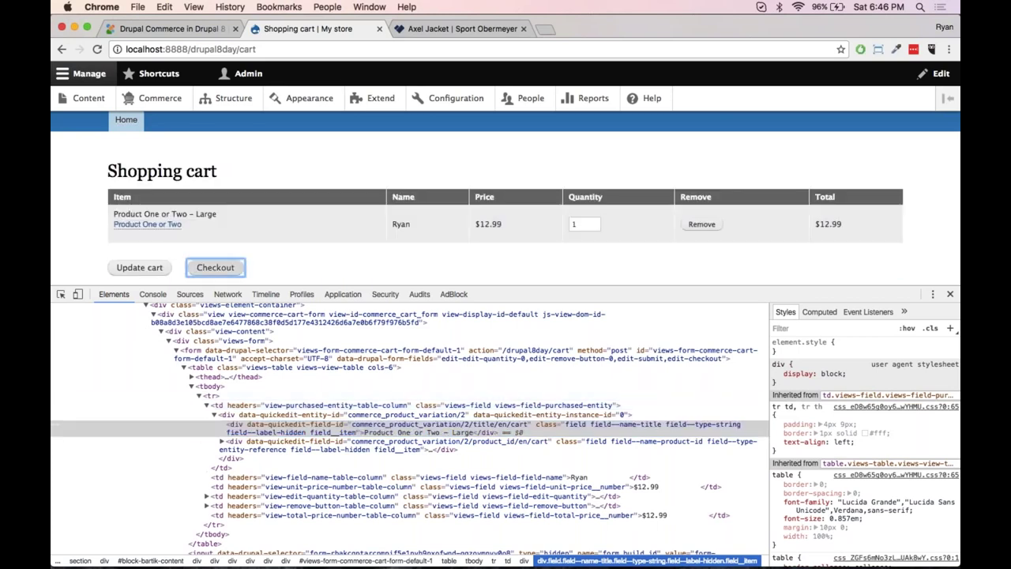
{"action": "left_click", "coordinate": [214, 267]}
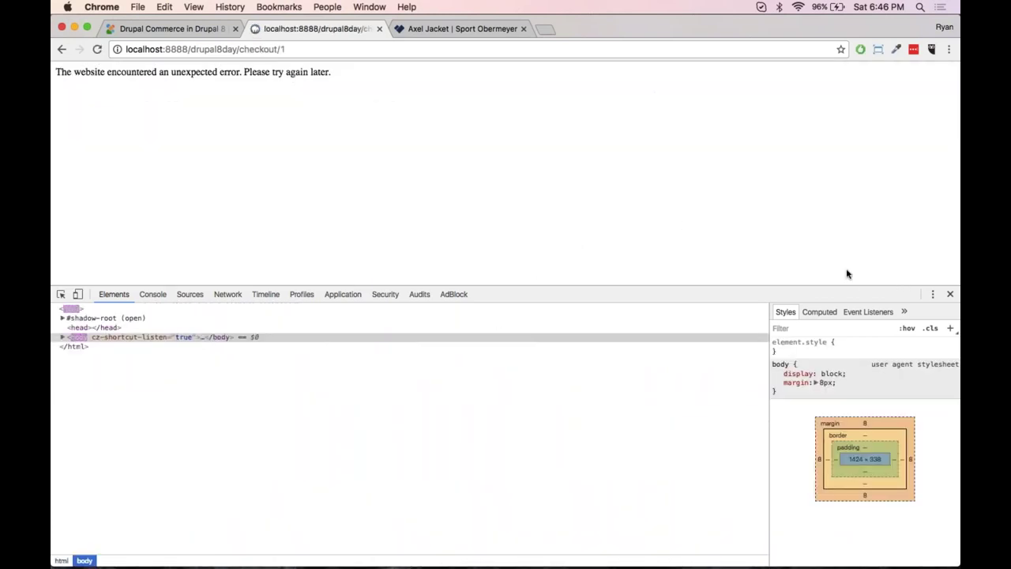
{"action": "left_click_drag", "start_coordinate": [882, 296], "coordinate": [877, 354]}
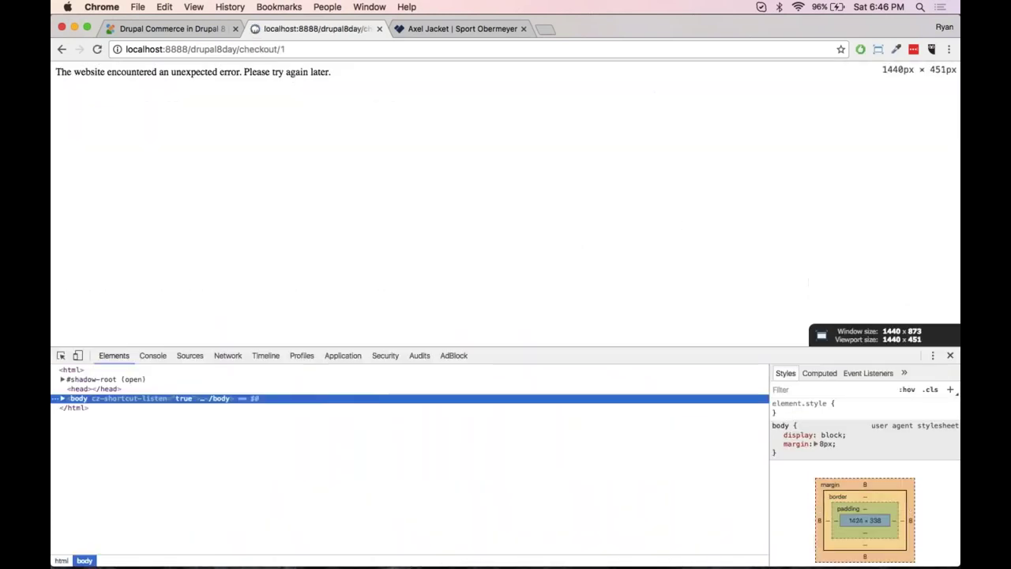
{"action": "left_click", "coordinate": [951, 355]}
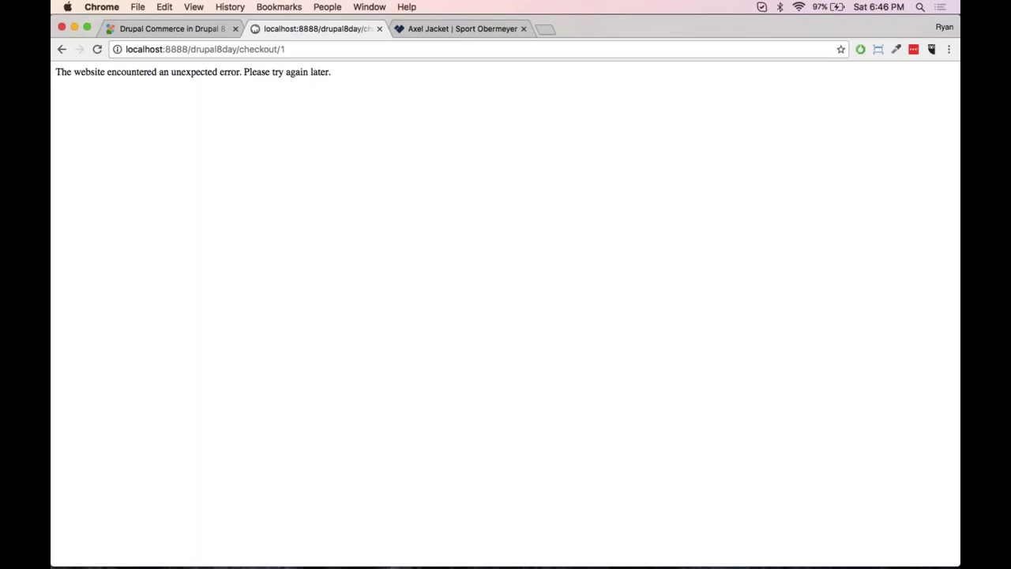
Step: Return to the Keynote presentation and select slide 42, PAYMENTS, in the slide navigator
{"action": "key", "text": "super+Tab"}
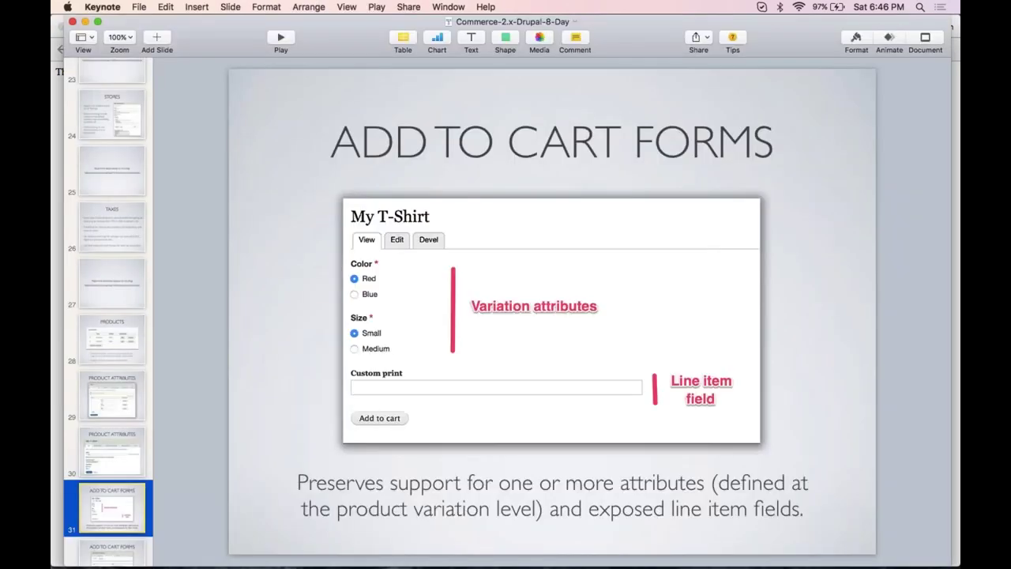
{"action": "scroll", "coordinate": [111, 356], "scroll_direction": "down", "scroll_amount": 10}
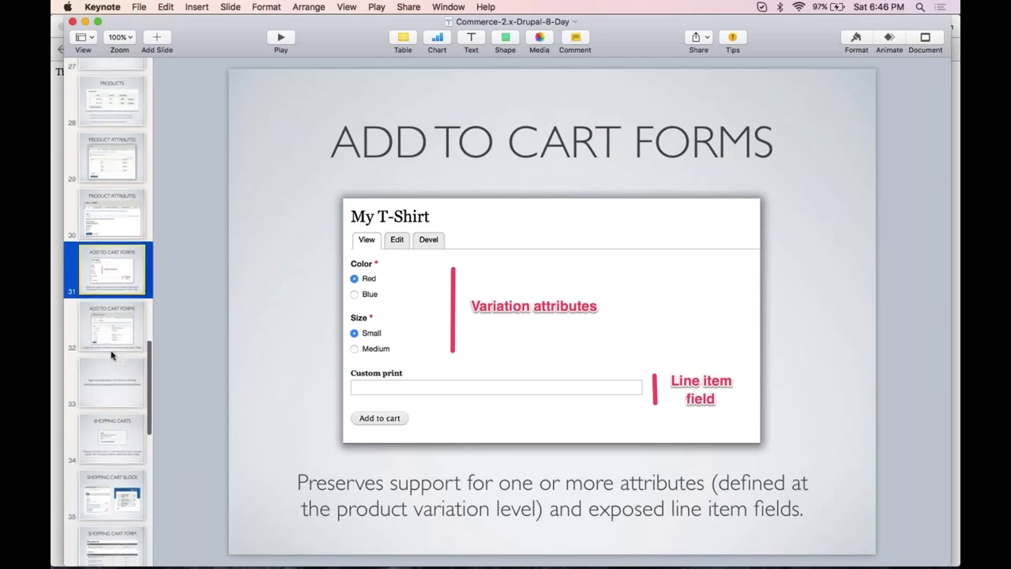
{"action": "scroll", "coordinate": [111, 356], "scroll_direction": "down", "scroll_amount": 10}
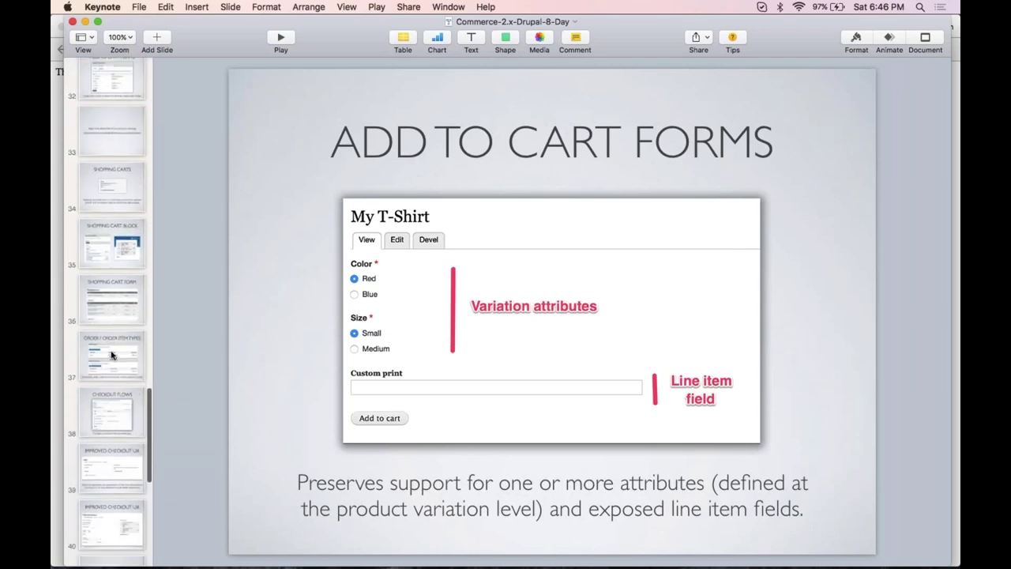
{"action": "scroll", "coordinate": [111, 356], "scroll_direction": "down", "scroll_amount": 8}
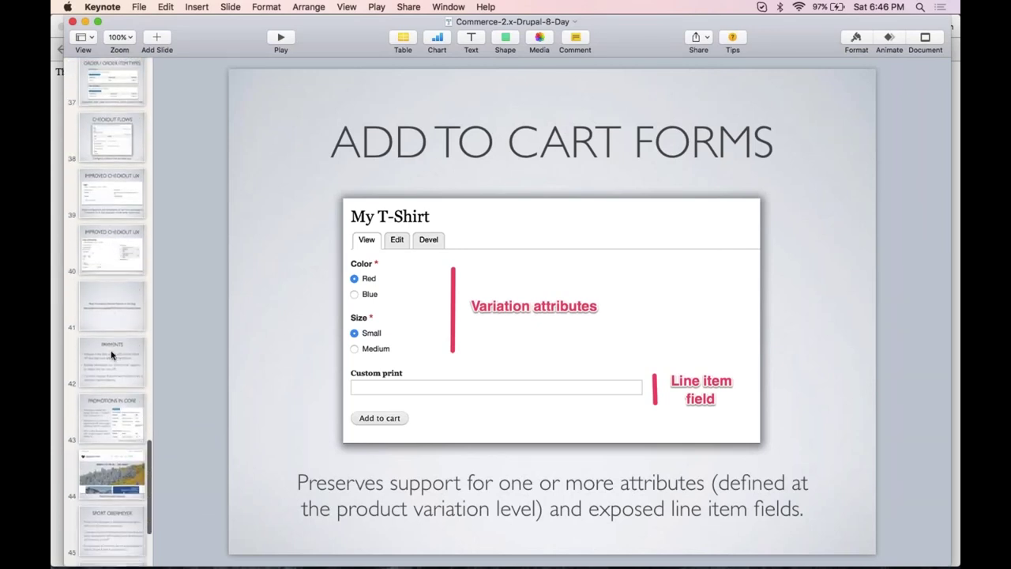
{"action": "left_click", "coordinate": [112, 356]}
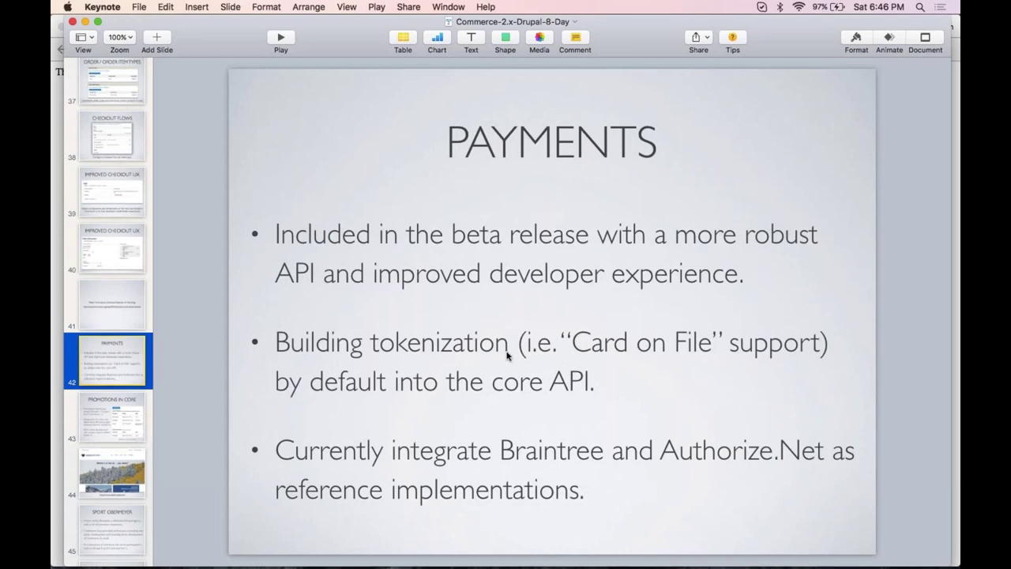
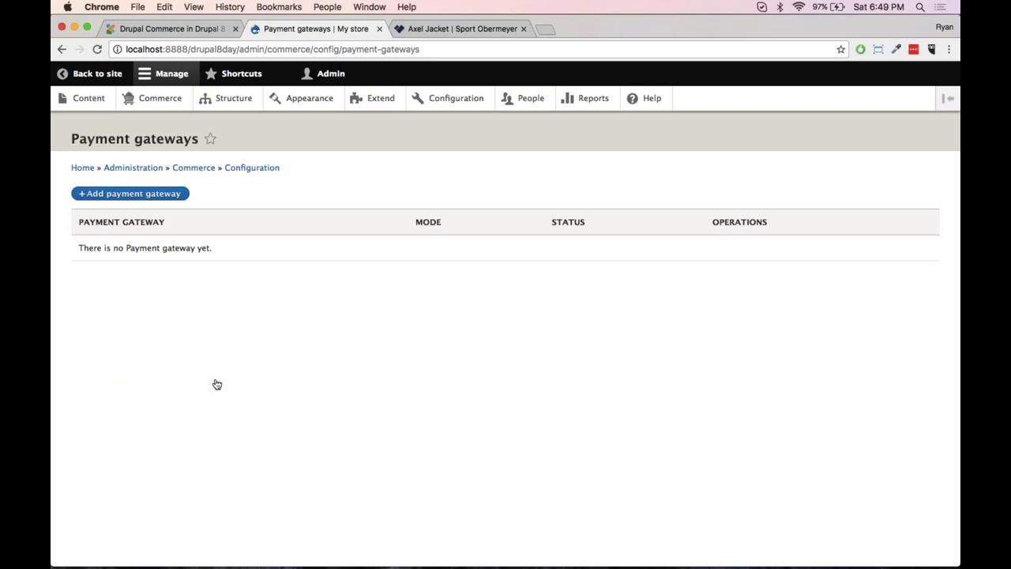
Step: Open the Add payment gateway form, check the Plugin list, and open Extend in a new tab
{"action": "left_click", "coordinate": [131, 194]}
{"action": "left_click", "coordinate": [113, 249]}
{"action": "left_click", "coordinate": [98, 241]}
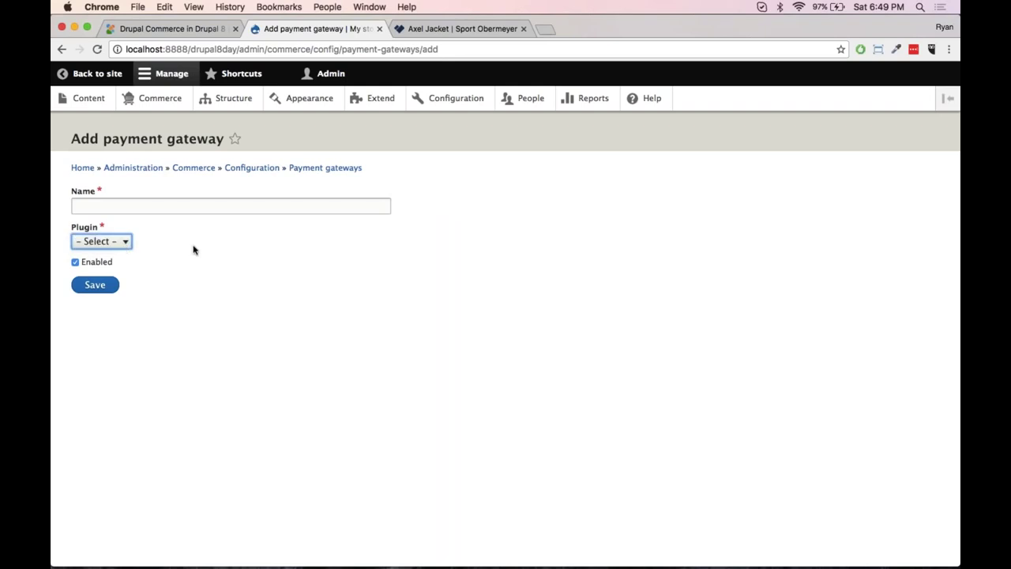
{"action": "left_click", "coordinate": [372, 110], "text": "super"}
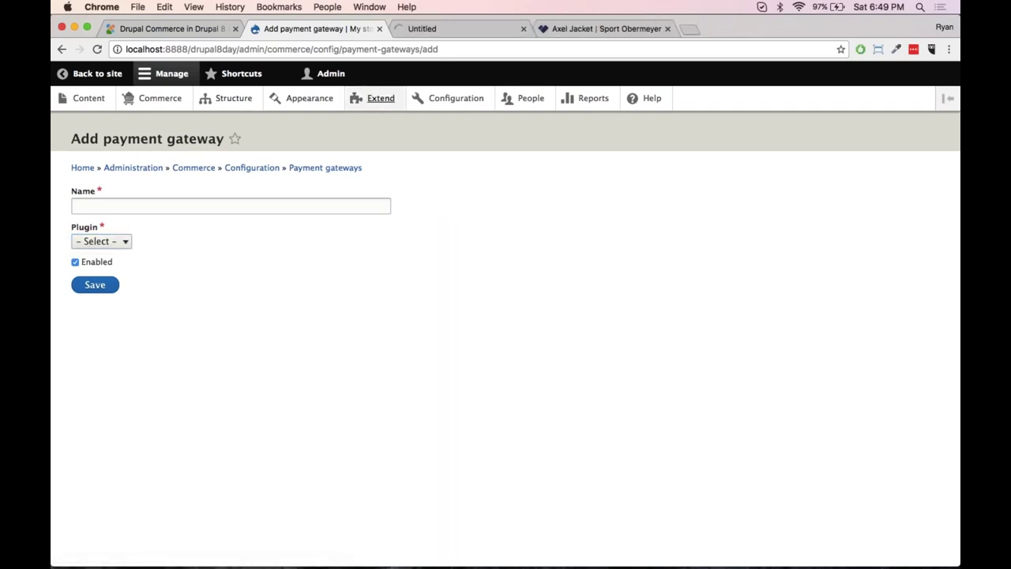
Step: Filter the modules by 'payment' and install Commerce Payment Example
{"action": "left_click_drag", "start_coordinate": [433, 27], "coordinate": [298, 27]}
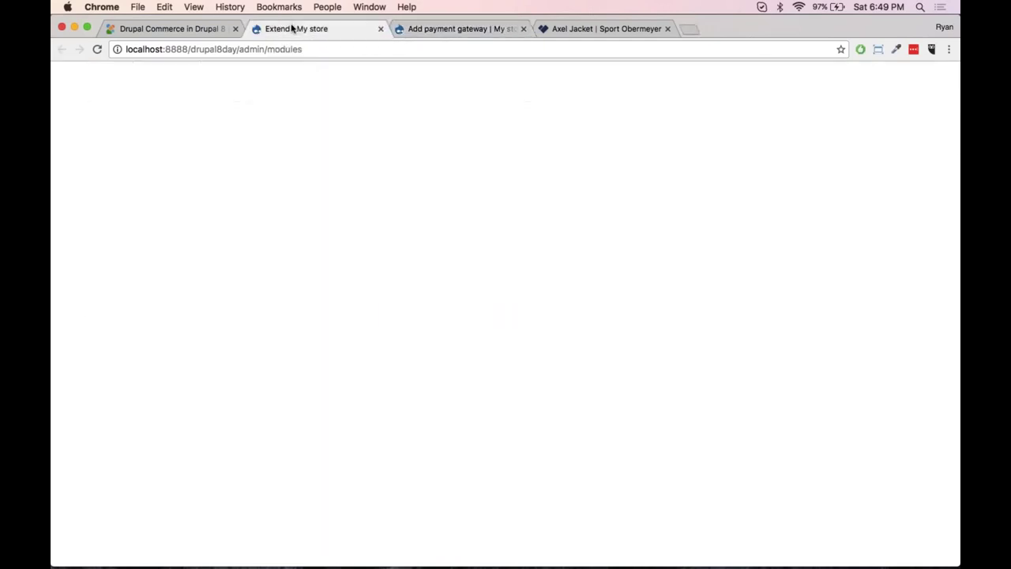
{"action": "left_click", "coordinate": [173, 279]}
{"action": "type", "text": "p"}
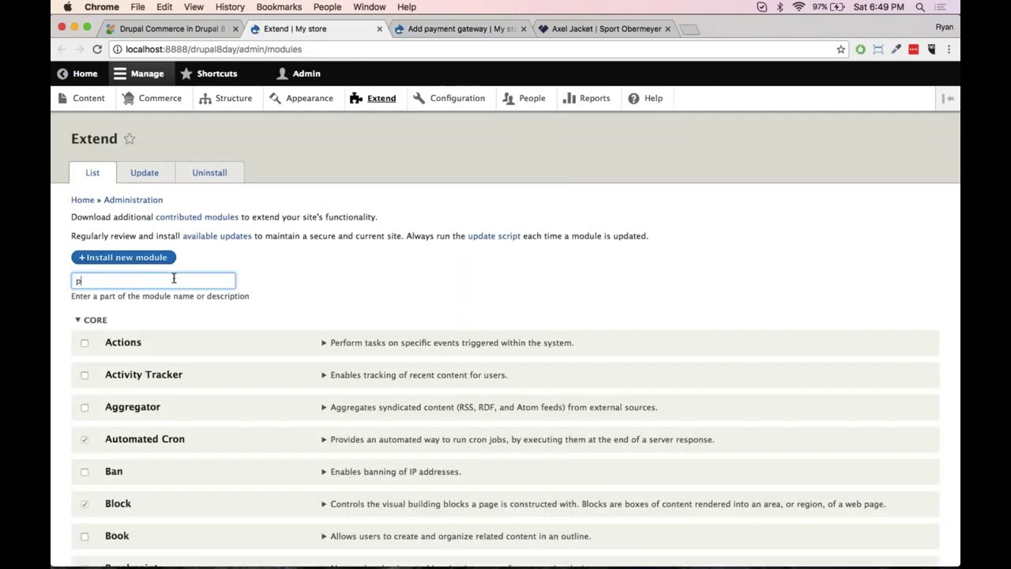
{"action": "type", "text": "ayment"}
{"action": "left_click", "coordinate": [85, 378]}
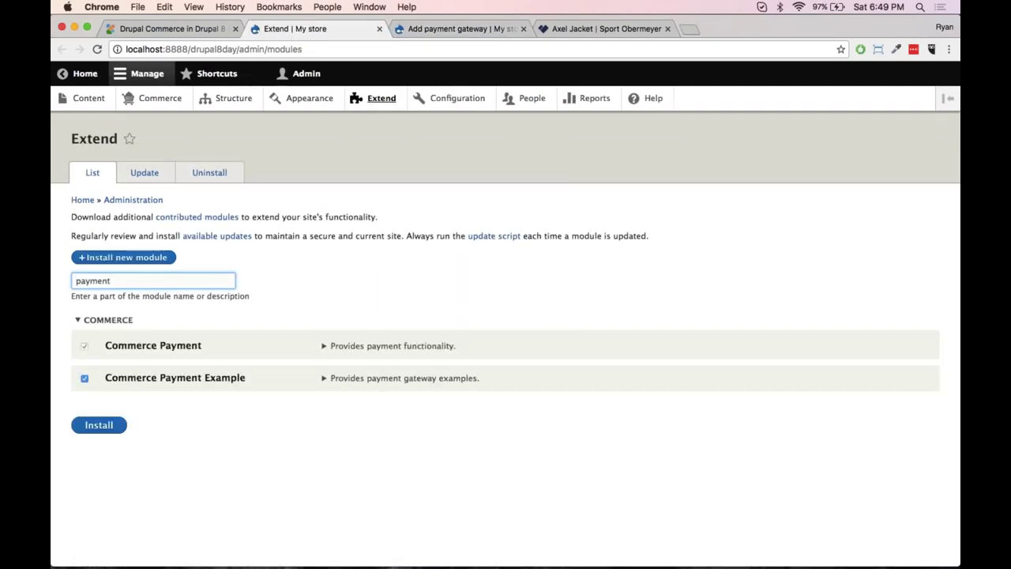
{"action": "left_click", "coordinate": [98, 424]}
Step: Return to the Add payment gateway tab and reload it
{"action": "left_click", "coordinate": [454, 29]}
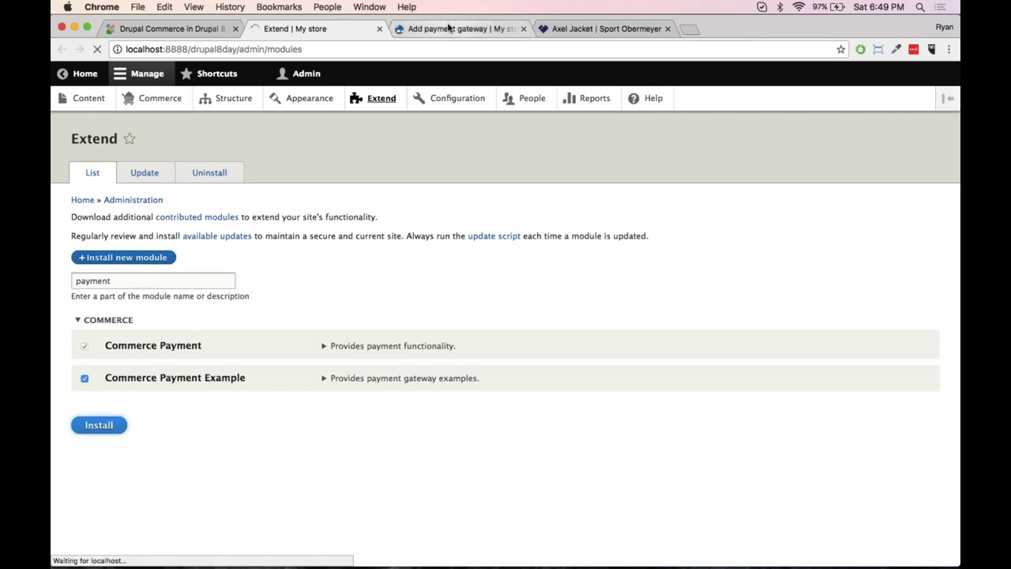
{"action": "left_click", "coordinate": [410, 49]}
{"action": "key", "text": "Return"}
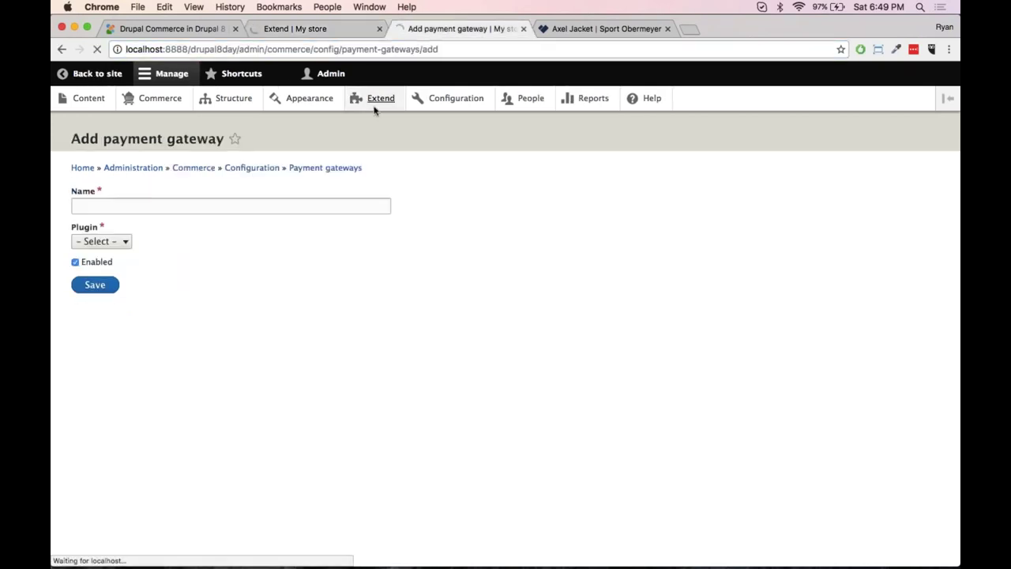
Step: Create a gateway named 'Onsite payment' using the Example (Onsite) plugin
{"action": "left_click", "coordinate": [118, 241]}
{"action": "left_click", "coordinate": [122, 253]}
{"action": "left_click", "coordinate": [125, 204]}
{"action": "type", "text": "Onsite payment"}
{"action": "left_click", "coordinate": [95, 285]}
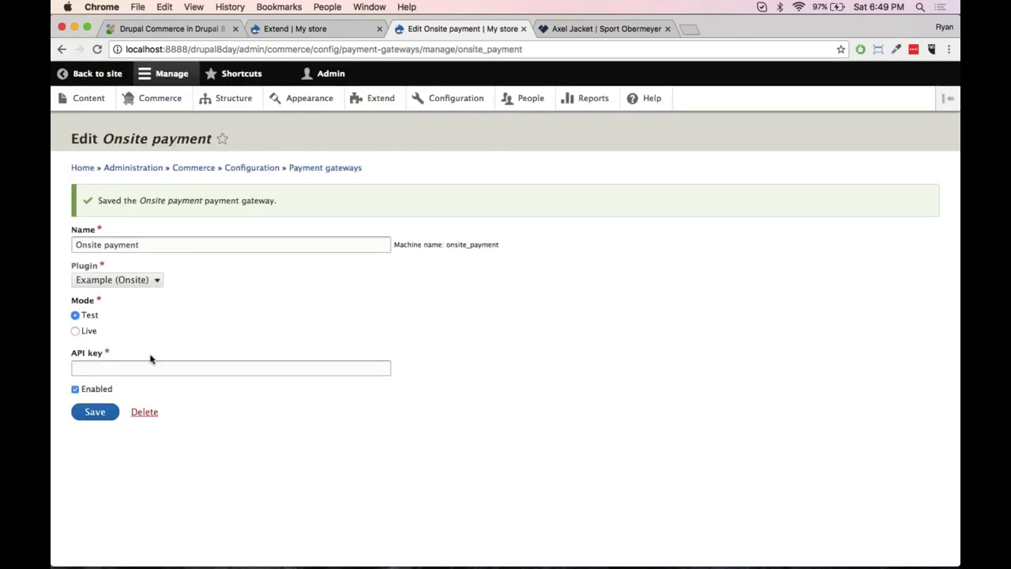
Step: Keep the gateway mode at Test, enter the API key, and save the settings
{"action": "left_click", "coordinate": [85, 331]}
{"action": "left_click", "coordinate": [76, 314]}
{"action": "key", "text": "Tab"}
{"action": "type", "text": "123456"}
{"action": "left_click", "coordinate": [94, 411]}
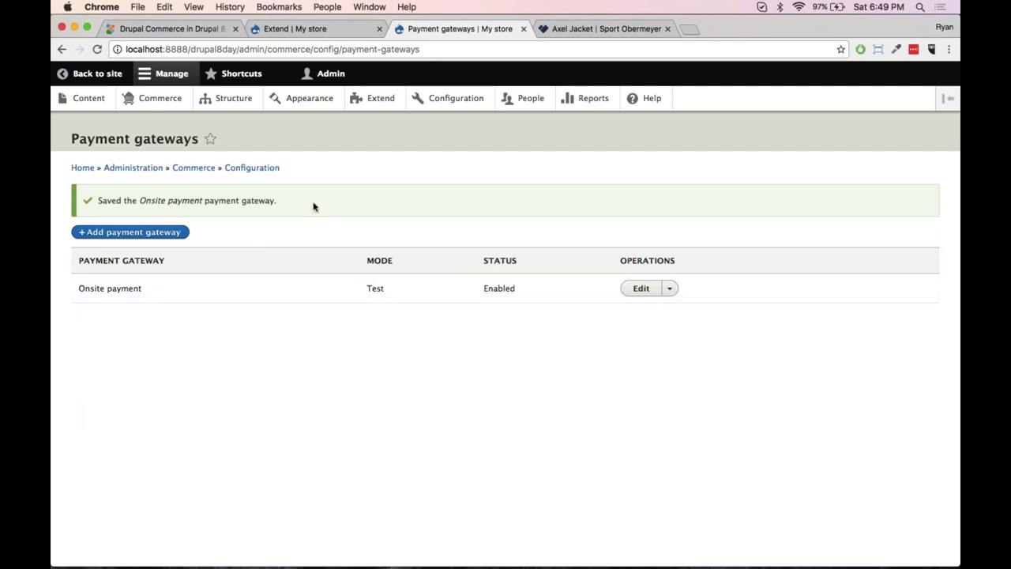
Step: Start checkout of the cart item from the home page and enter the card's CVV
{"action": "left_click", "coordinate": [91, 172]}
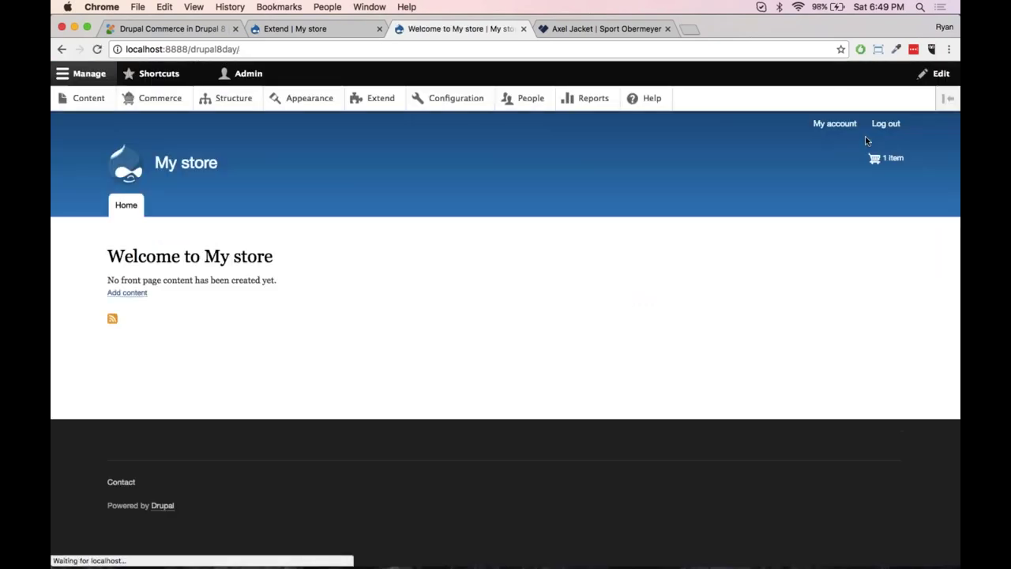
{"action": "left_click", "coordinate": [881, 158]}
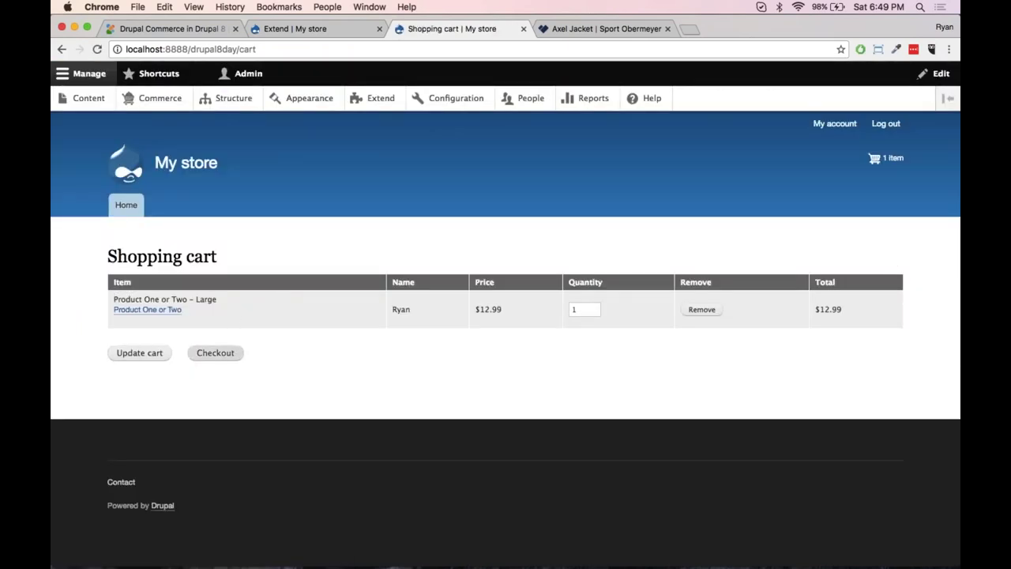
{"action": "left_click", "coordinate": [215, 352]}
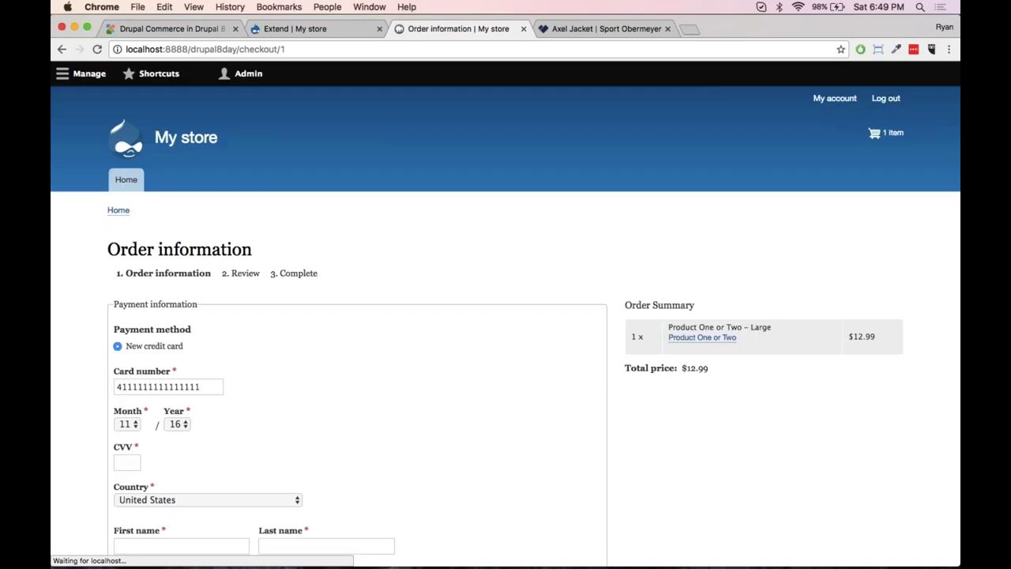
{"action": "scroll", "coordinate": [434, 309], "scroll_direction": "down", "scroll_amount": 3}
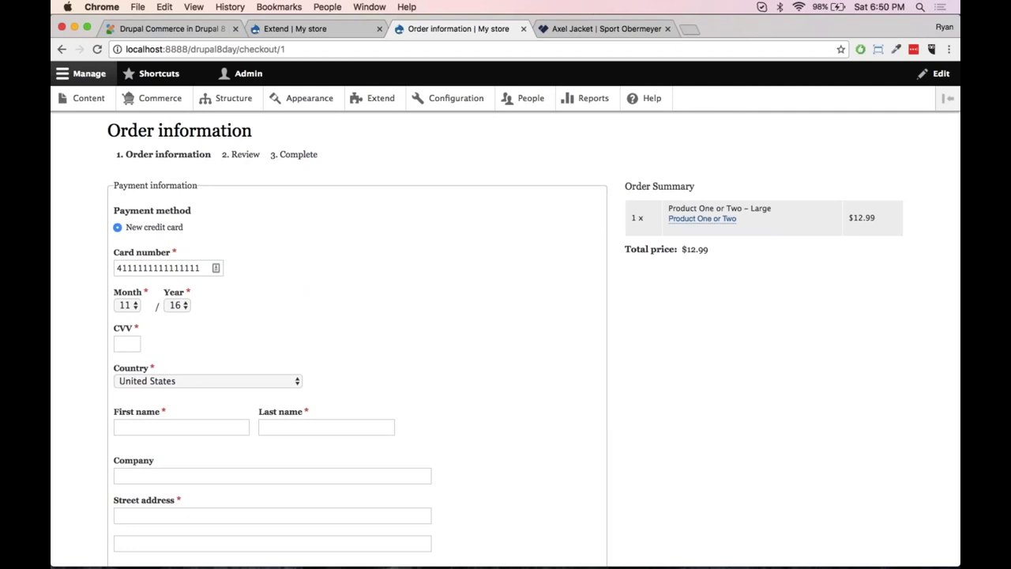
{"action": "left_click", "coordinate": [126, 343]}
{"action": "type", "text": "111"}
Step: Autofill the billing address, choose the state, enter the zip code, and continue to review
{"action": "scroll", "coordinate": [200, 308], "scroll_direction": "down", "scroll_amount": 2}
{"action": "left_click", "coordinate": [181, 350]}
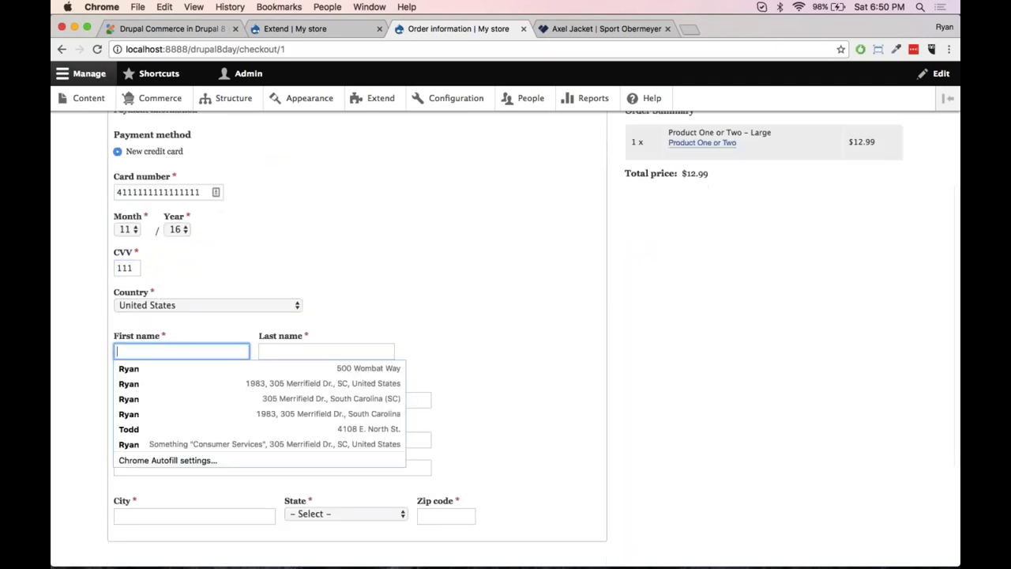
{"action": "left_click", "coordinate": [158, 368]}
{"action": "scroll", "coordinate": [346, 474], "scroll_direction": "down", "scroll_amount": 2}
{"action": "left_click", "coordinate": [346, 437]}
{"action": "scroll", "coordinate": [324, 443], "scroll_direction": "down", "scroll_amount": 5}
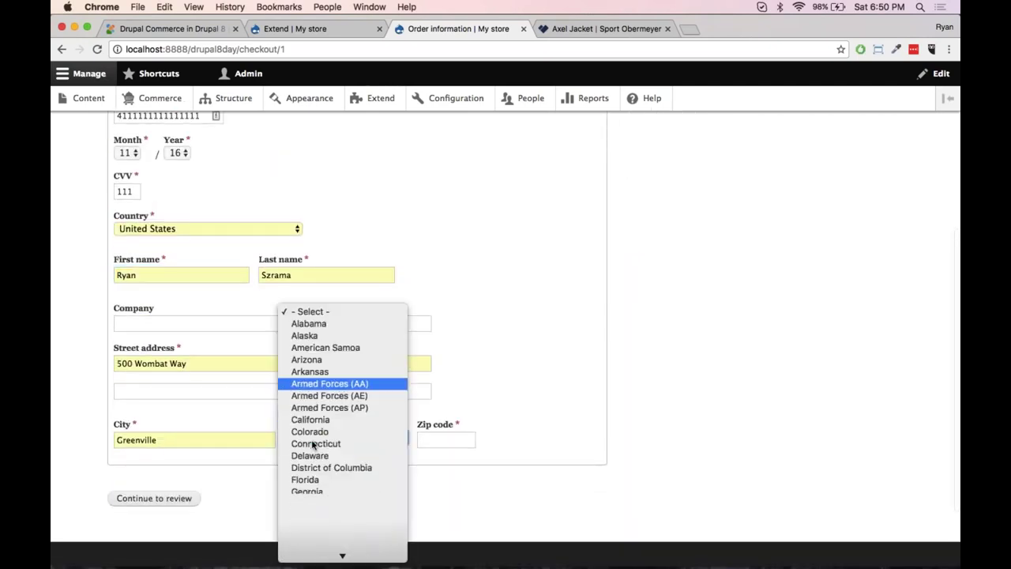
{"action": "left_click", "coordinate": [320, 422]}
{"action": "left_click", "coordinate": [444, 436]}
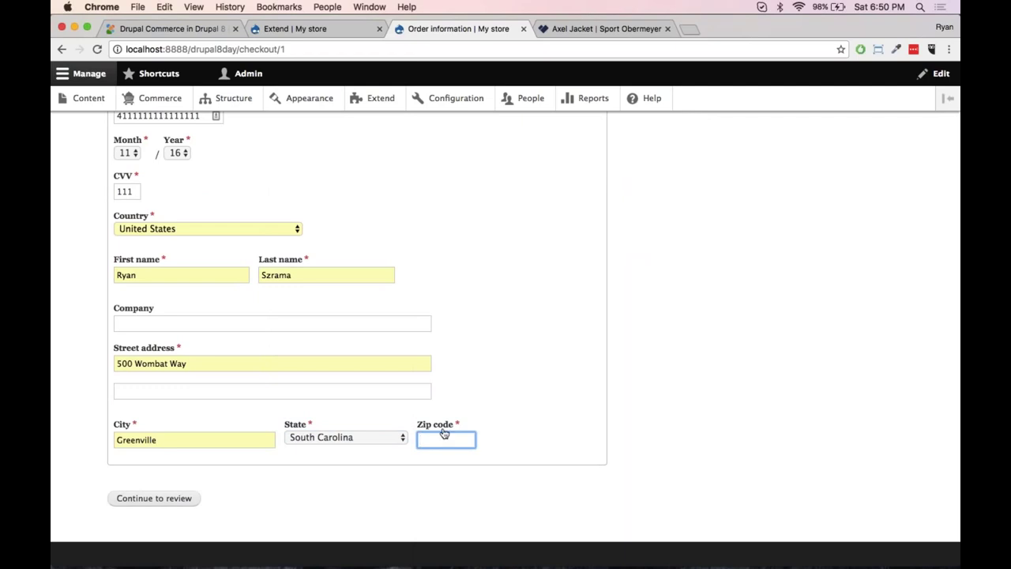
{"action": "type", "text": "29615"}
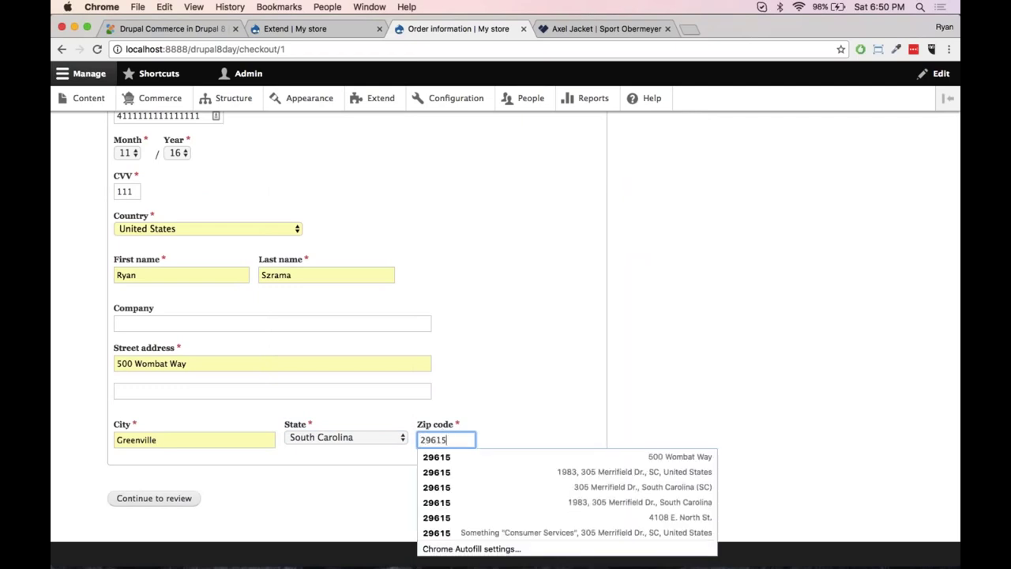
{"action": "left_click", "coordinate": [171, 501]}
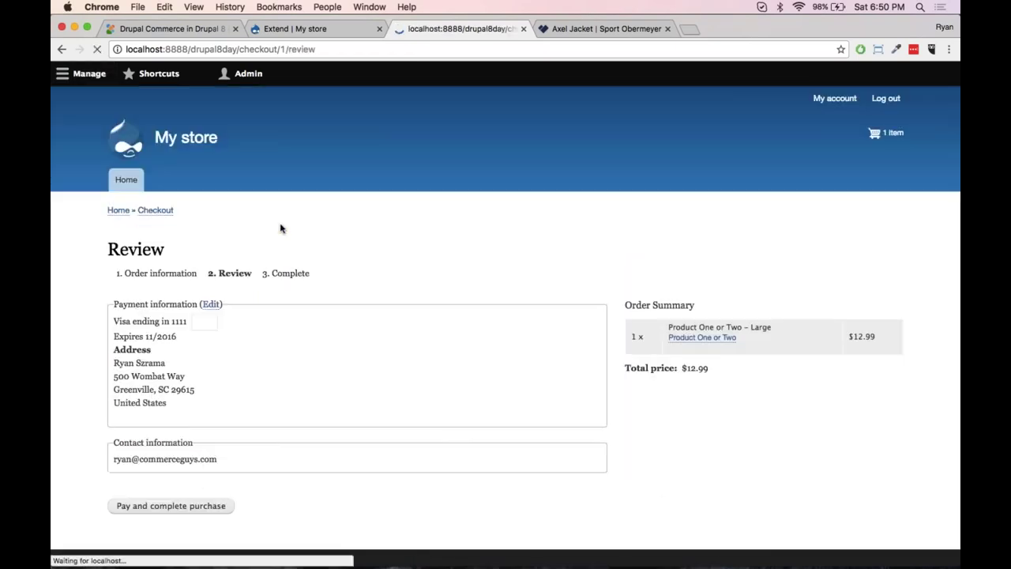
Step: Review the saved card and address details, then pay and complete the purchase
{"action": "left_click_drag", "start_coordinate": [190, 339], "coordinate": [210, 422]}
{"action": "left_click", "coordinate": [210, 422]}
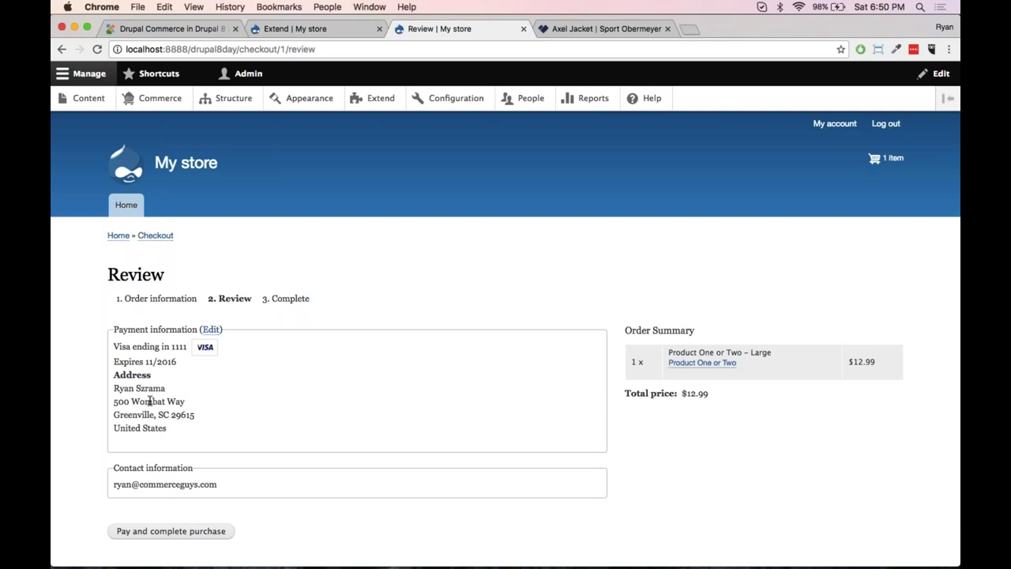
{"action": "scroll", "coordinate": [431, 379], "scroll_direction": "down", "scroll_amount": 3}
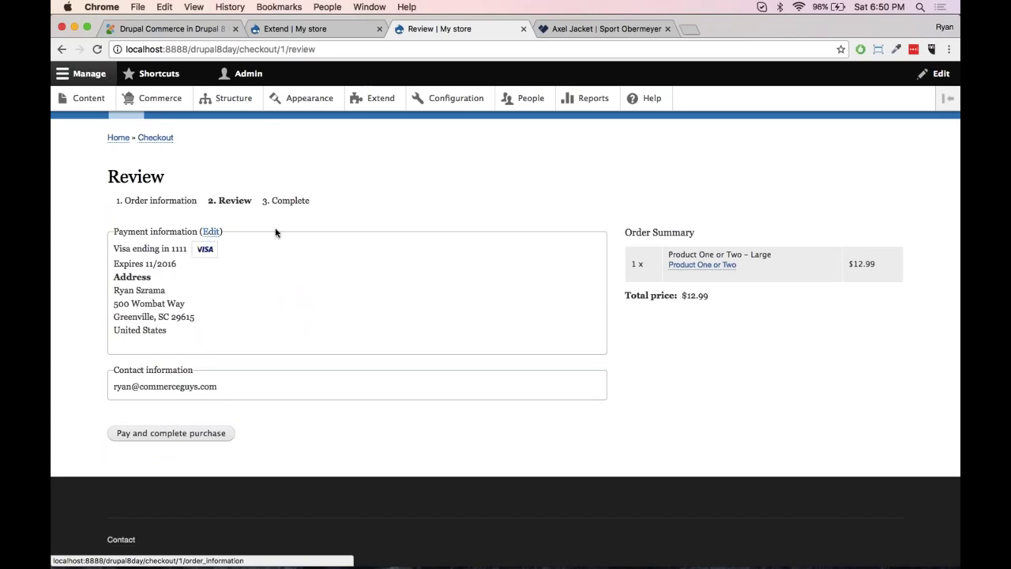
{"action": "left_click", "coordinate": [170, 433]}
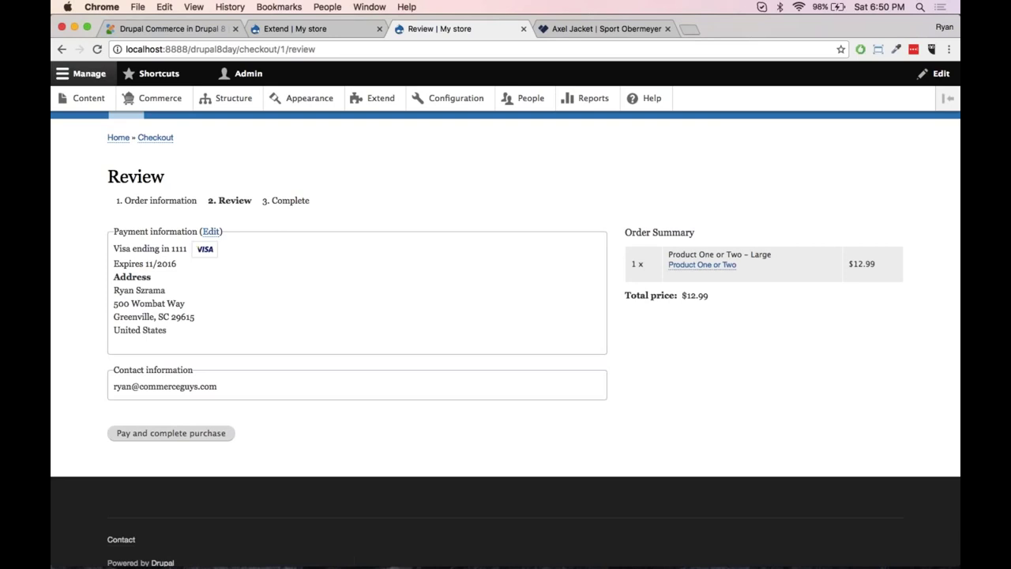
{"action": "left_click", "coordinate": [168, 434]}
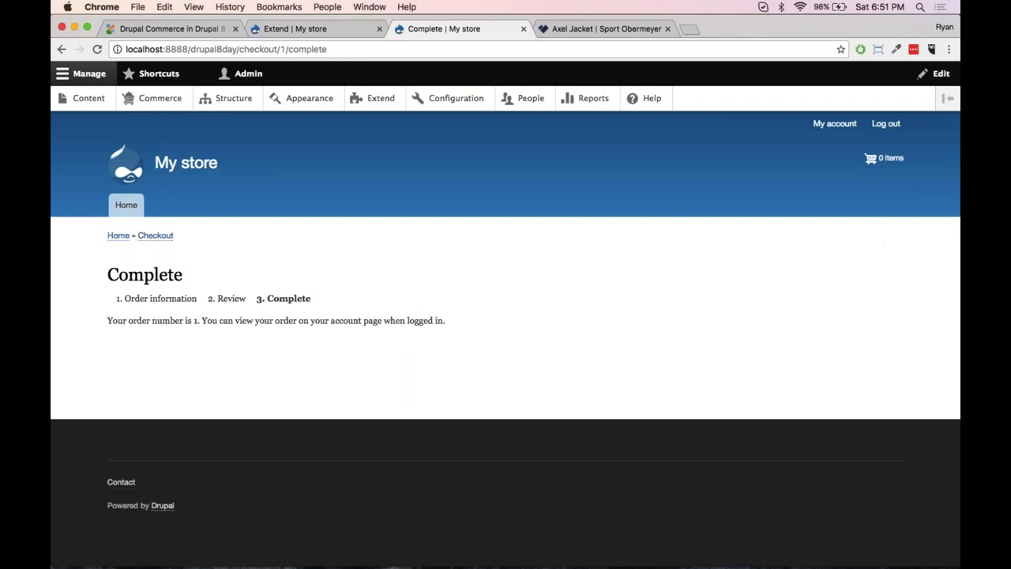
Step: Highlight the order number 1 confirmation sentence on the Complete page
{"action": "left_click_drag", "start_coordinate": [108, 269], "coordinate": [310, 300]}
{"action": "left_click", "coordinate": [139, 320]}
{"action": "double_click", "coordinate": [139, 320]}
{"action": "triple_click", "coordinate": [139, 320]}
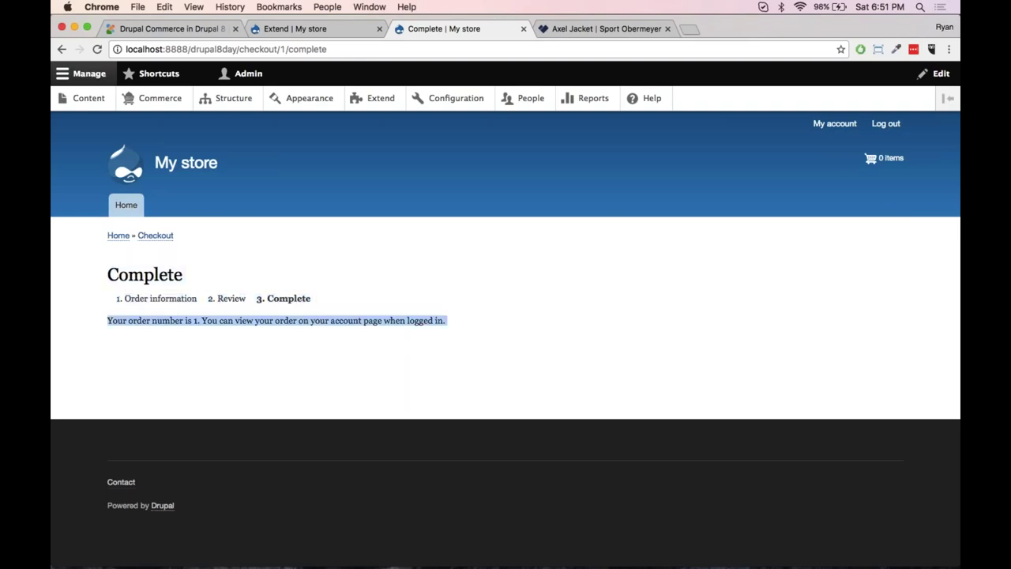
{"action": "left_click", "coordinate": [278, 374]}
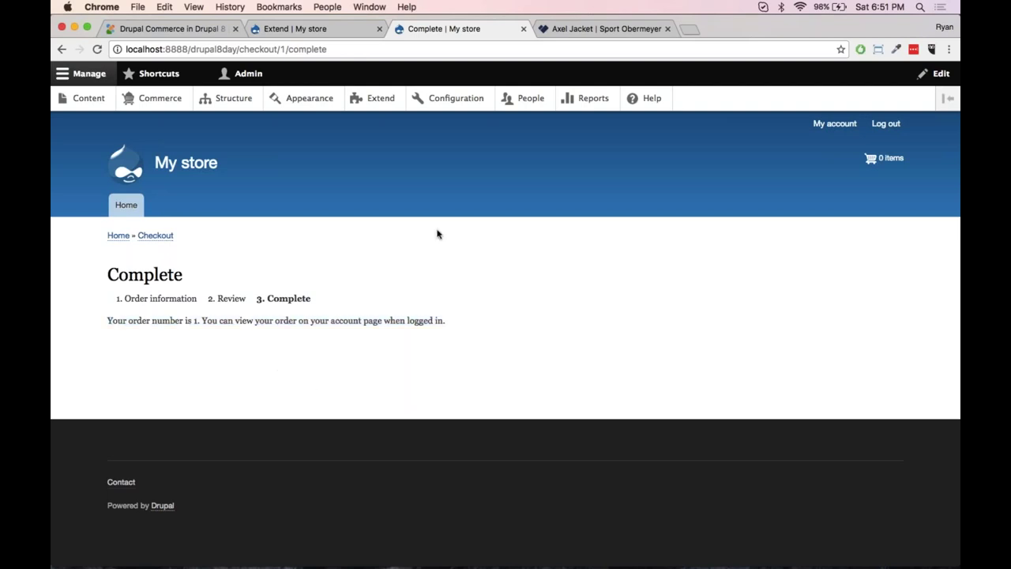
Step: Check the saved Visa ending in 1111 under My account, then open order 1
{"action": "left_click", "coordinate": [835, 124]}
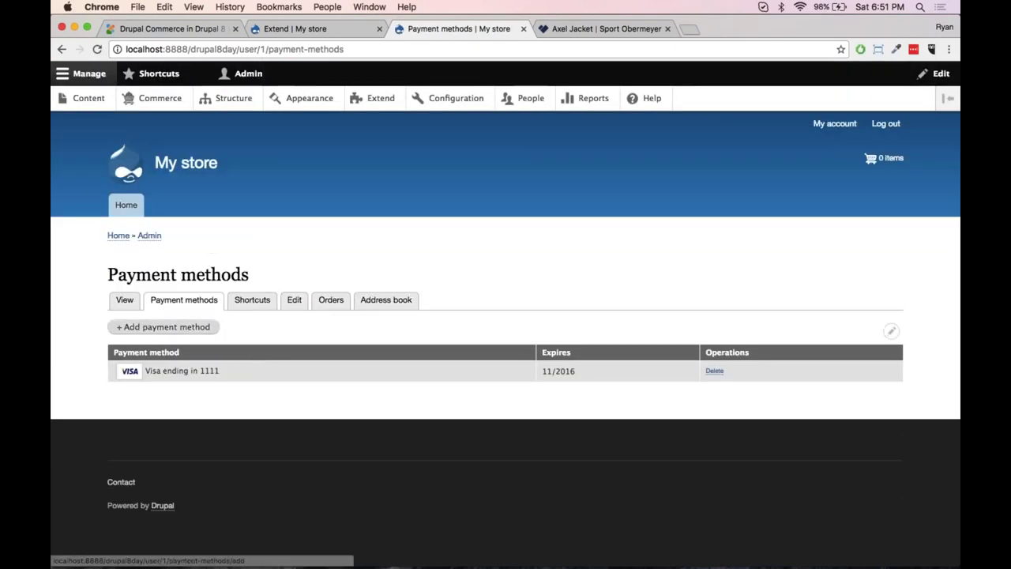
{"action": "left_click", "coordinate": [331, 300]}
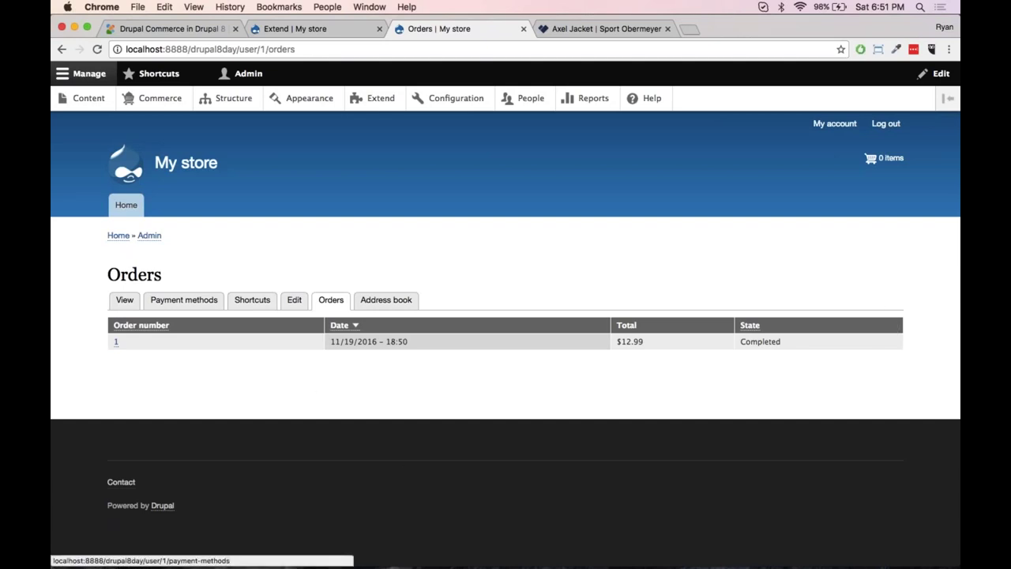
{"action": "left_click", "coordinate": [117, 343]}
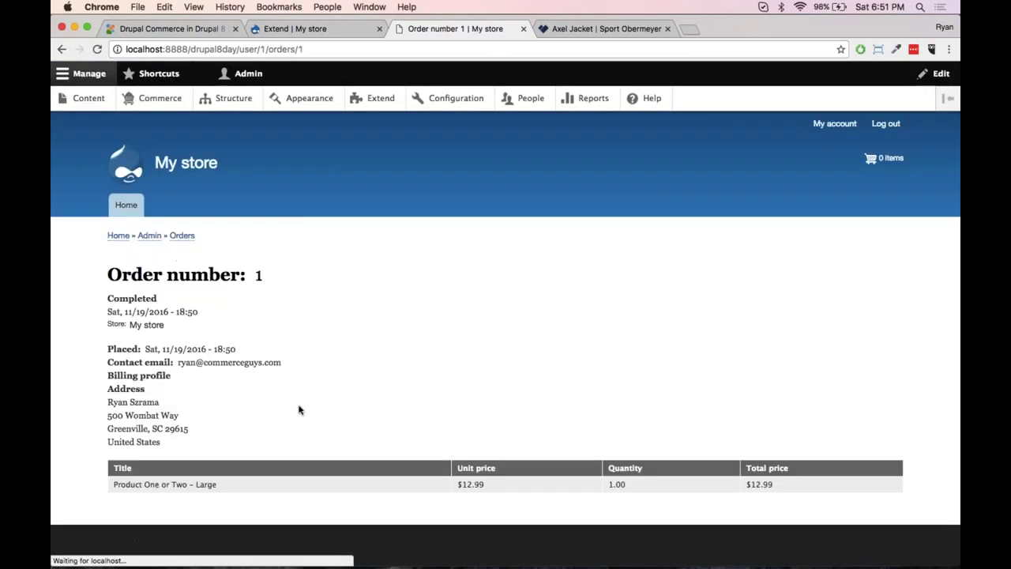
Step: Review order 1's Completed status and completion date, then switch to Keynote
{"action": "scroll", "coordinate": [325, 359], "scroll_direction": "down", "scroll_amount": 2}
{"action": "scroll", "coordinate": [326, 358], "scroll_direction": "down", "scroll_amount": 1}
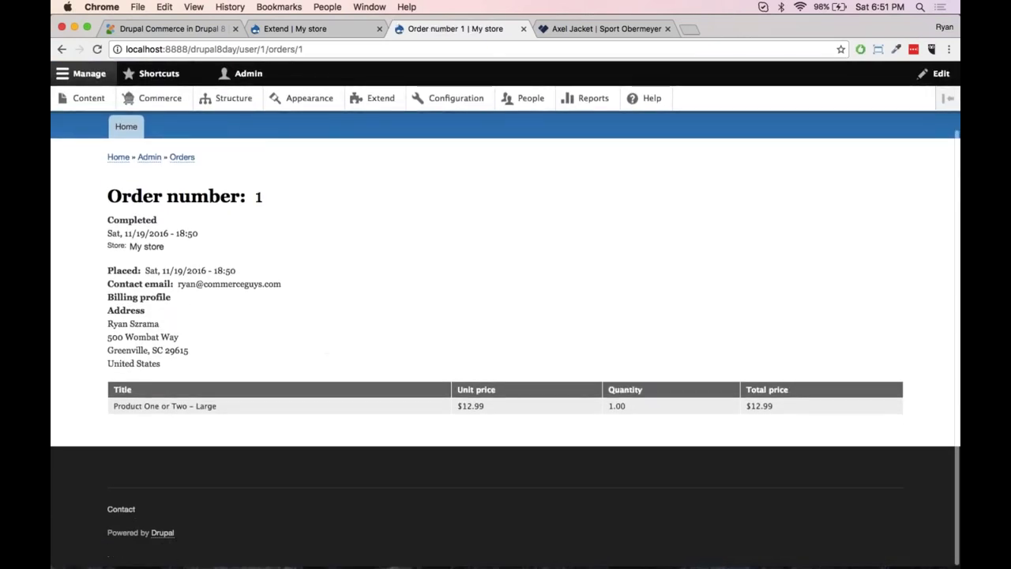
{"action": "triple_click", "coordinate": [120, 234]}
{"action": "left_click", "coordinate": [168, 233]}
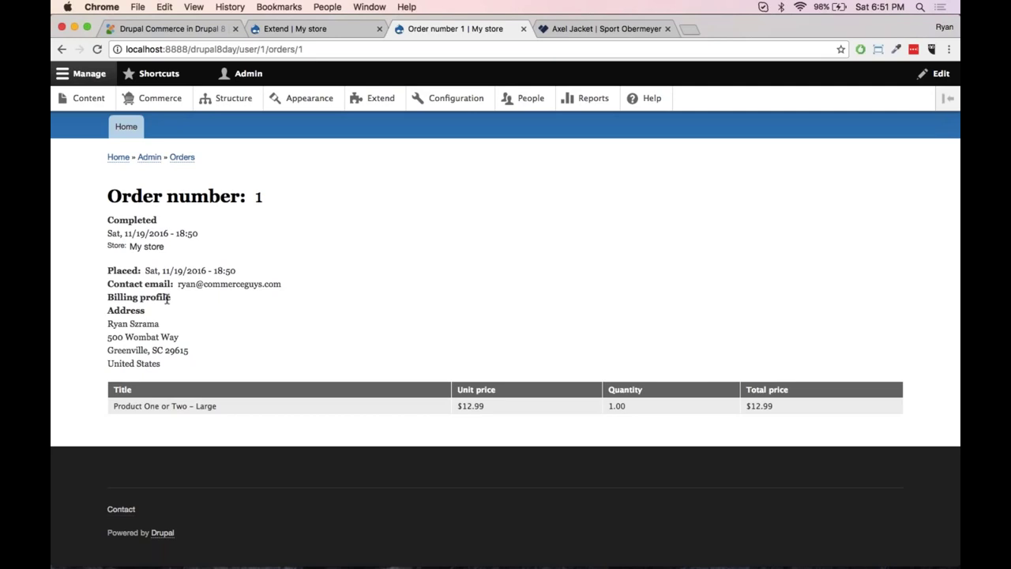
{"action": "scroll", "coordinate": [167, 299], "scroll_direction": "up", "scroll_amount": 1}
{"action": "scroll", "coordinate": [506, 316], "scroll_direction": "up", "scroll_amount": 1}
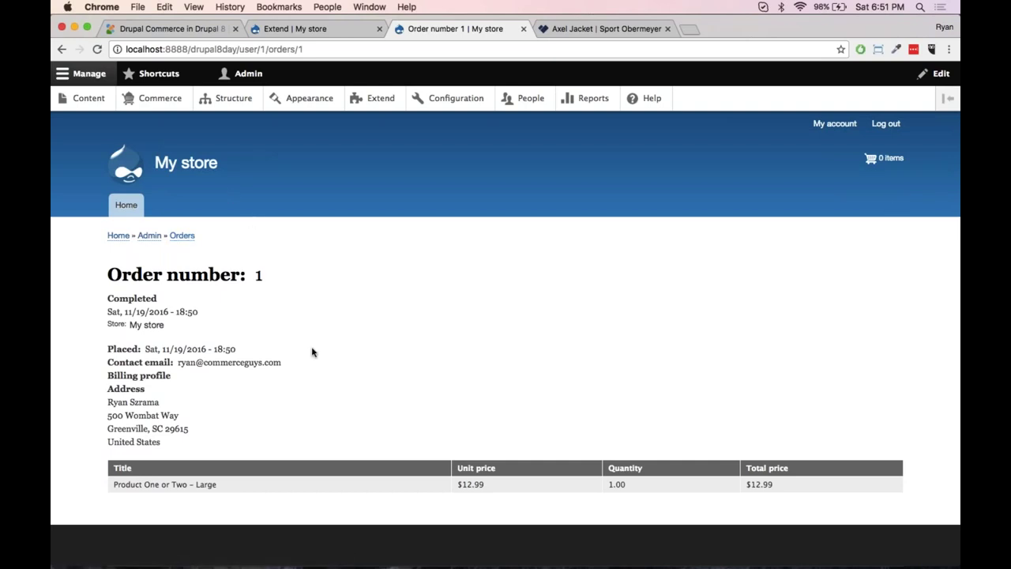
{"action": "key", "text": "super+Tab"}
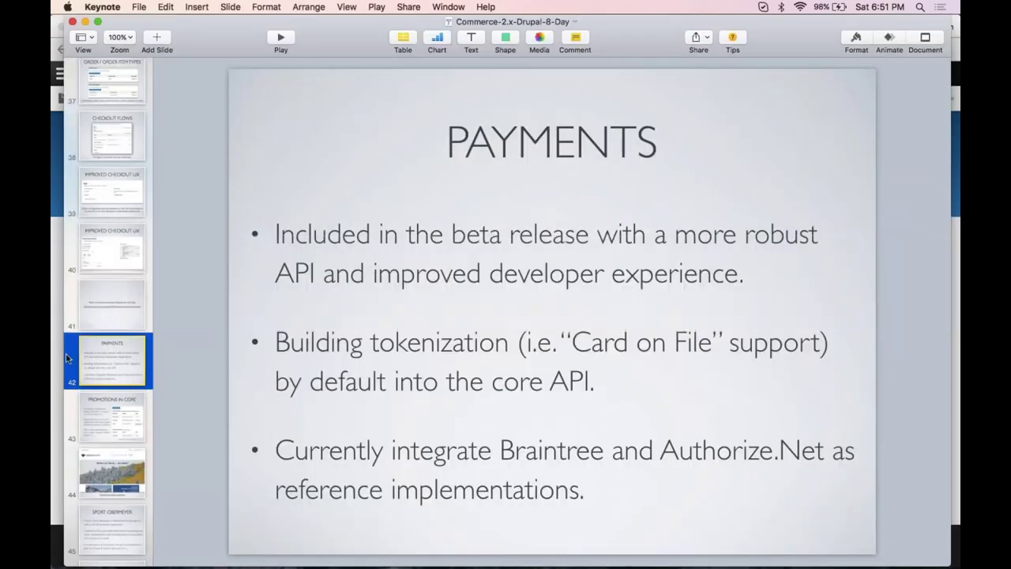
Step: Go to slide 43, PROMOTIONS IN CORE, from the slide navigator
{"action": "scroll", "coordinate": [95, 343], "scroll_direction": "down", "scroll_amount": 2}
{"action": "left_click", "coordinate": [116, 315]}
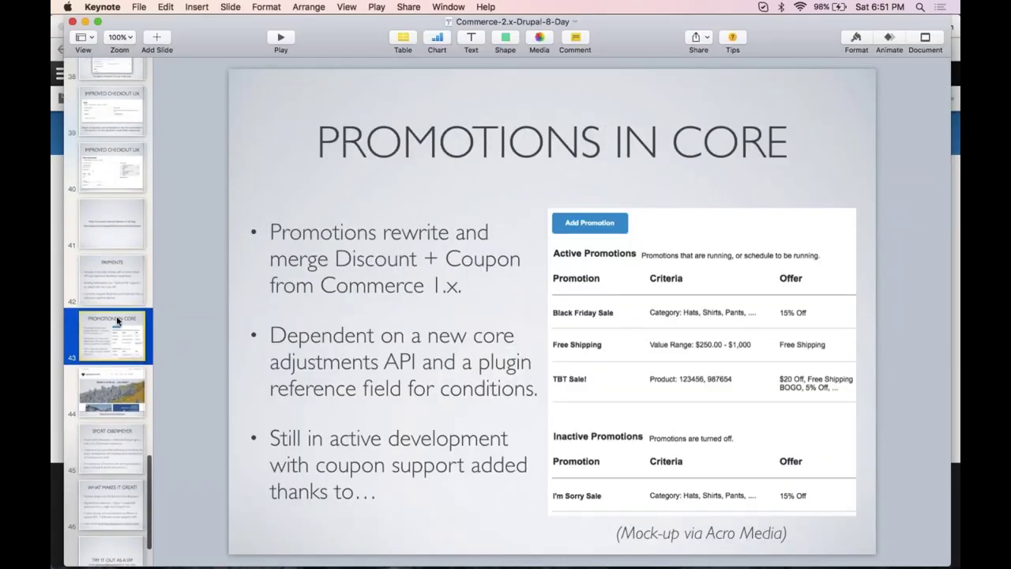
{"action": "scroll", "coordinate": [110, 355], "scroll_direction": "down", "scroll_amount": 1}
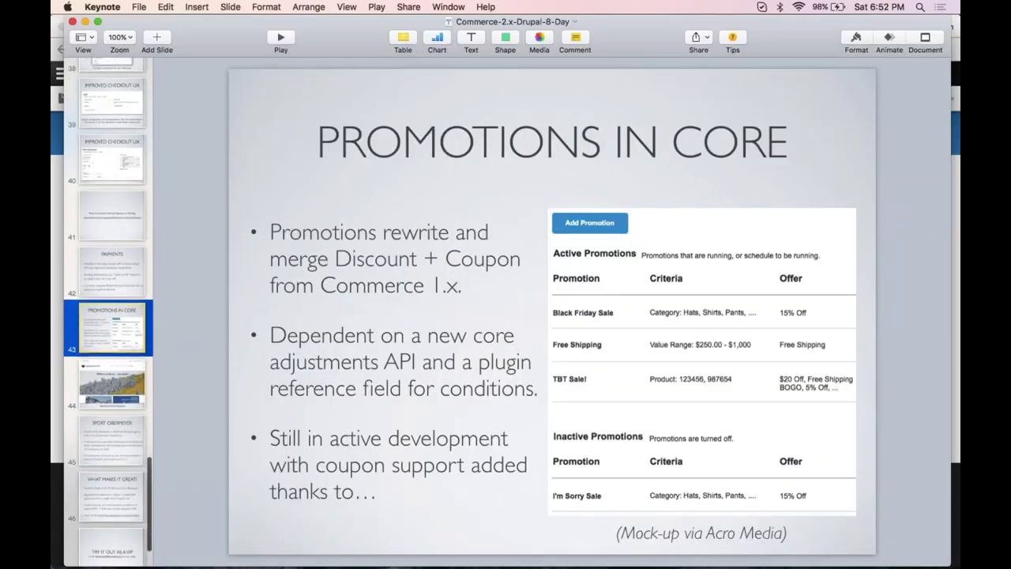
{"action": "scroll", "coordinate": [108, 316], "scroll_direction": "down", "scroll_amount": 2}
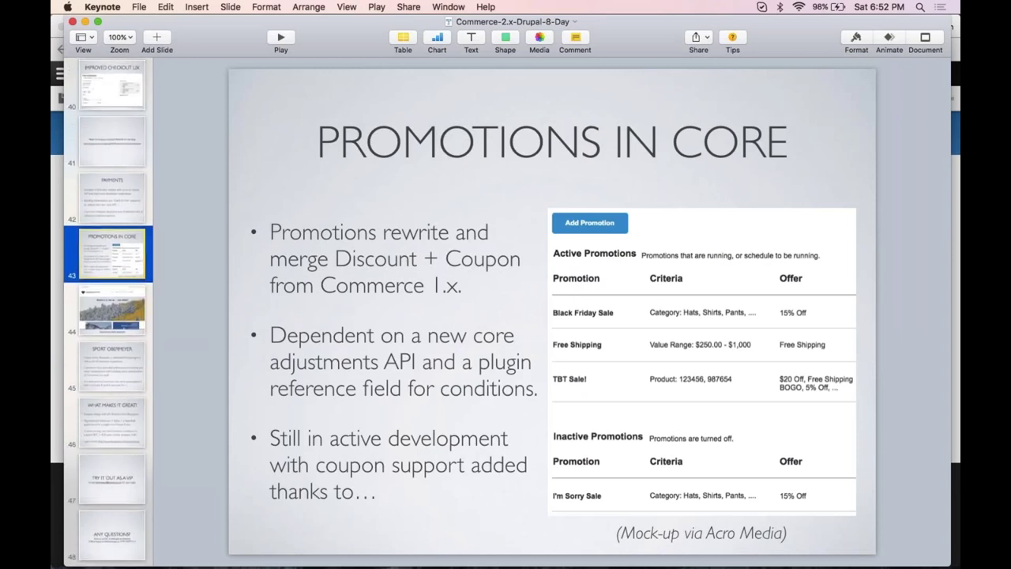
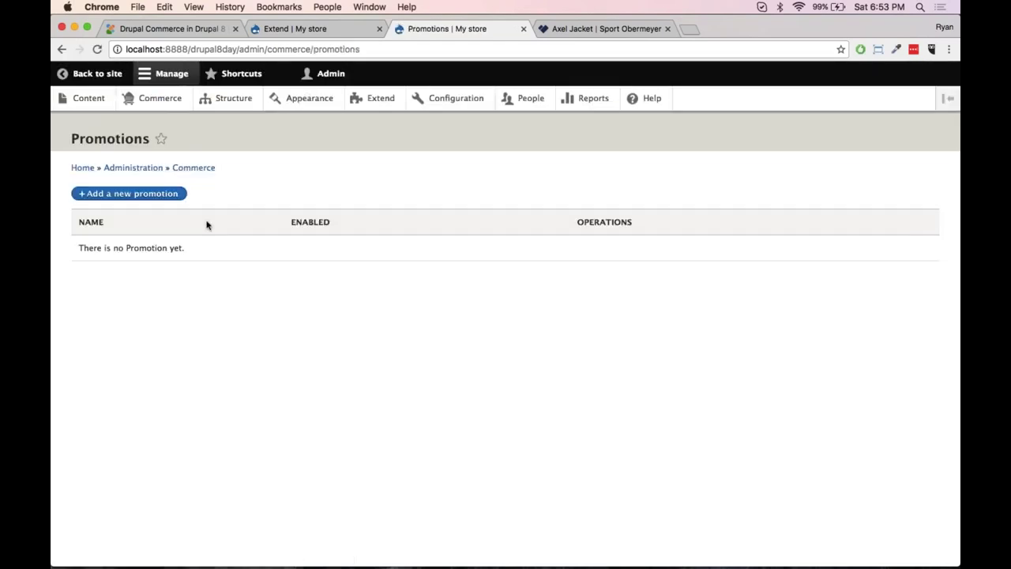
Step: Name the new promotion 'Drupal 8 Day Discount' and give it a birthday greeting as its description
{"action": "left_click", "coordinate": [129, 193]}
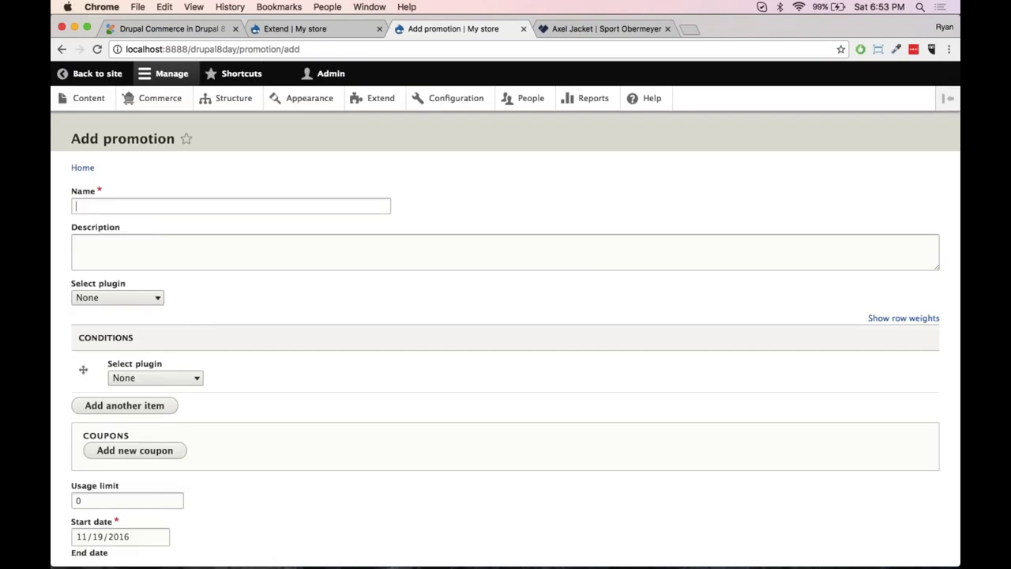
{"action": "type", "text": "D"}
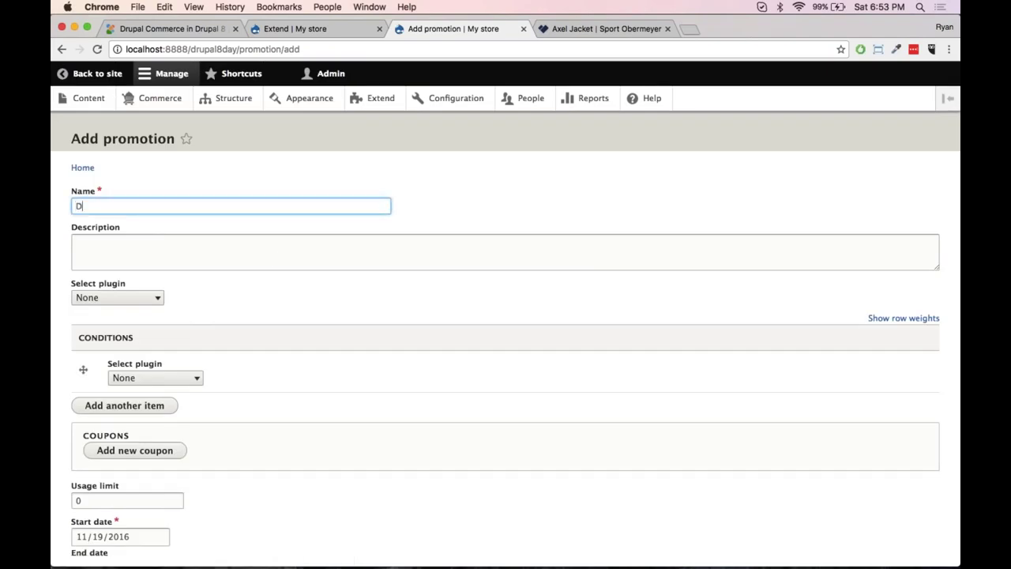
{"action": "type", "text": "rupal 8 Day Discount"}
{"action": "key", "text": "Tab"}
{"action": "type", "text": "Happy birthday, Dries!"}
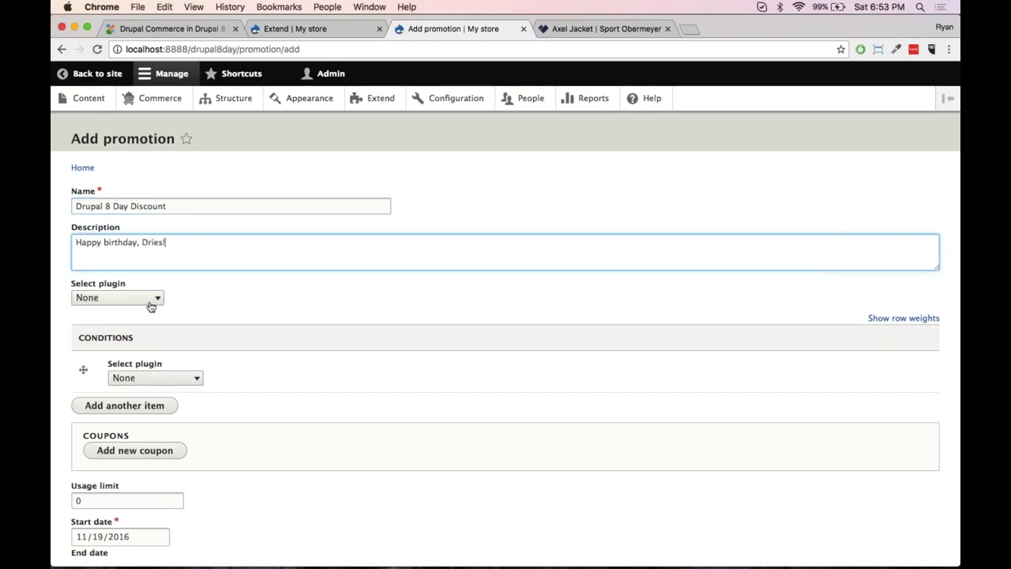
Step: Set the offer to Order percentage off with a 10 percent amount
{"action": "left_click", "coordinate": [119, 298]}
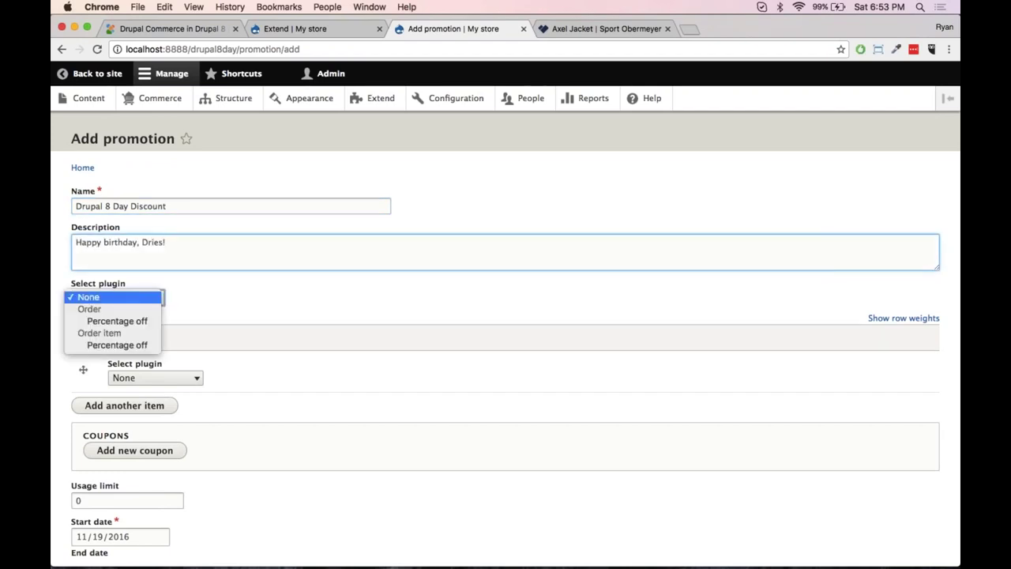
{"action": "left_click", "coordinate": [216, 296]}
{"action": "left_click", "coordinate": [138, 297]}
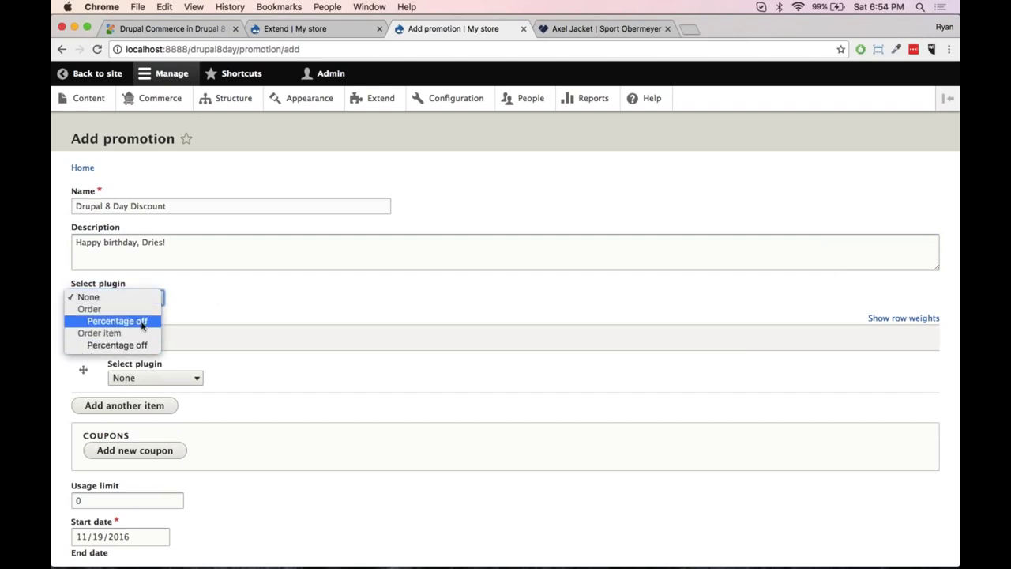
{"action": "left_click", "coordinate": [134, 322]}
{"action": "key", "text": "Tab"}
{"action": "type", "text": "10"}
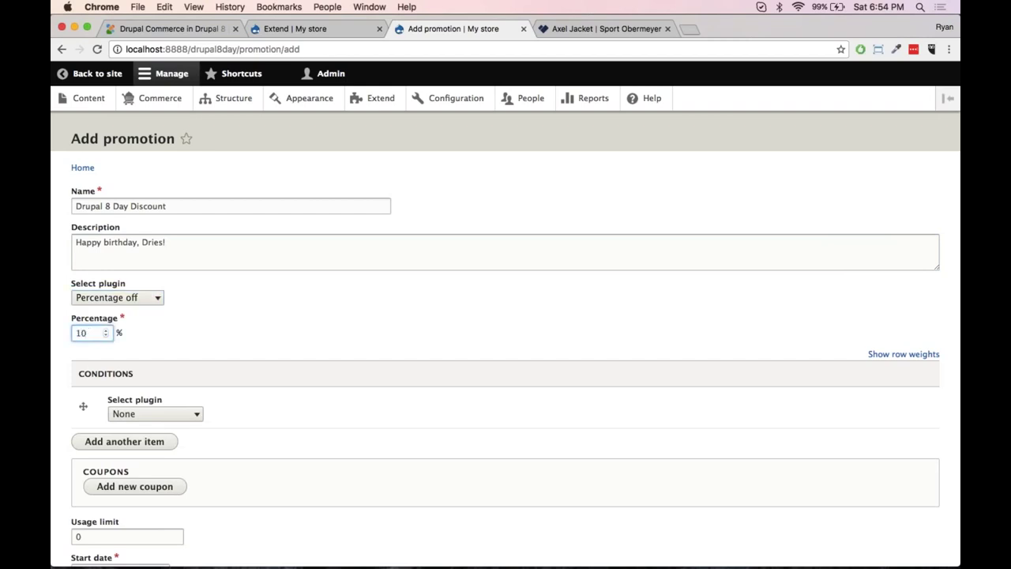
{"action": "left_click", "coordinate": [167, 331]}
Step: Leave the promotion's conditions at None
{"action": "scroll", "coordinate": [168, 332], "scroll_direction": "down", "scroll_amount": 1}
{"action": "scroll", "coordinate": [168, 332], "scroll_direction": "down", "scroll_amount": 3}
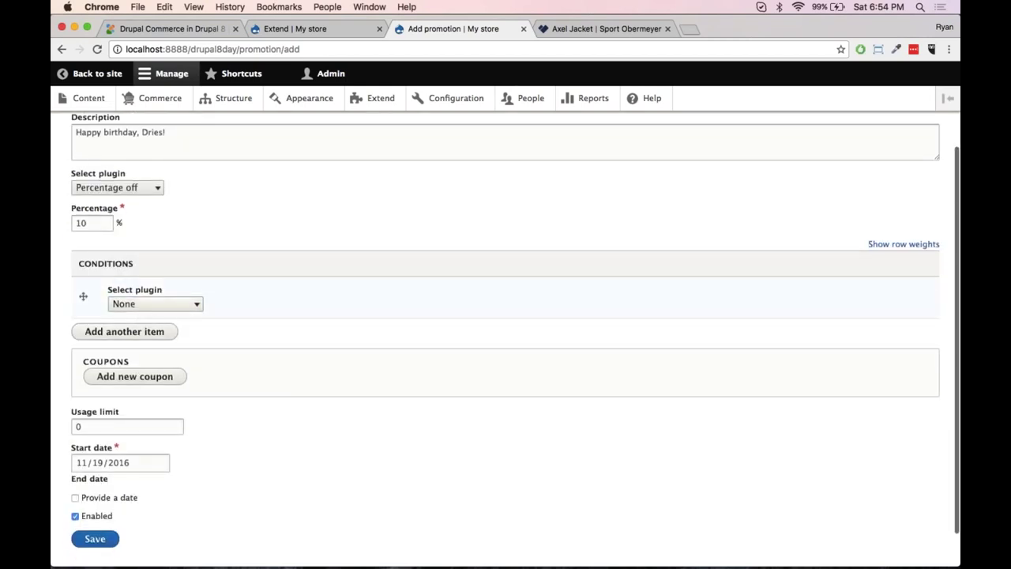
{"action": "left_click", "coordinate": [150, 304]}
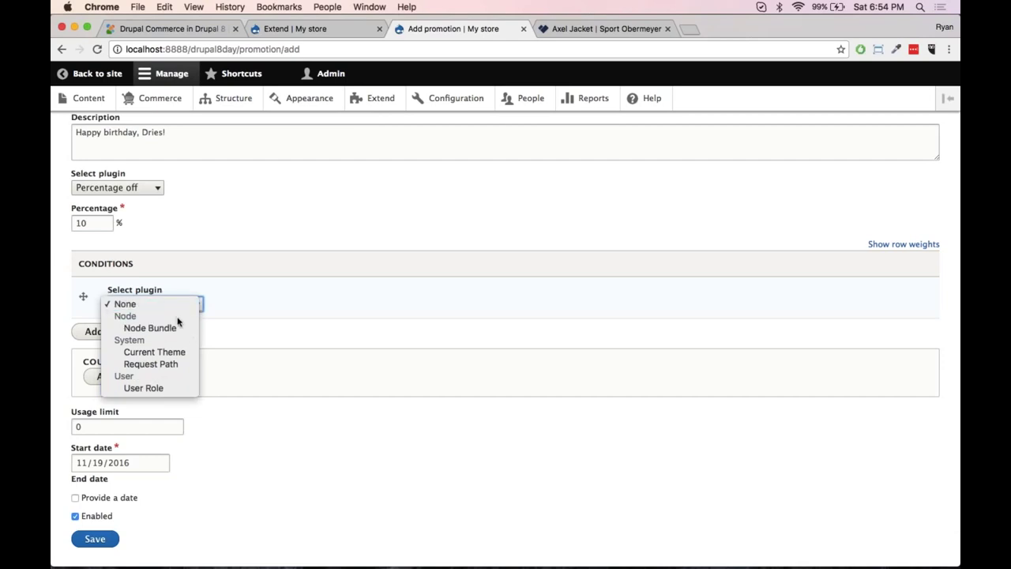
{"action": "left_click", "coordinate": [220, 313]}
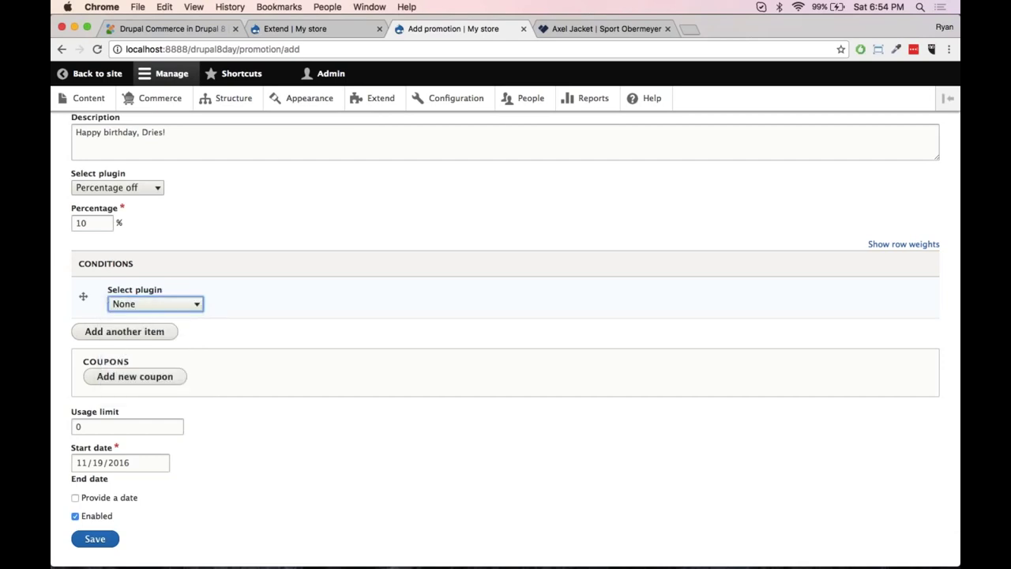
{"action": "left_click", "coordinate": [181, 311]}
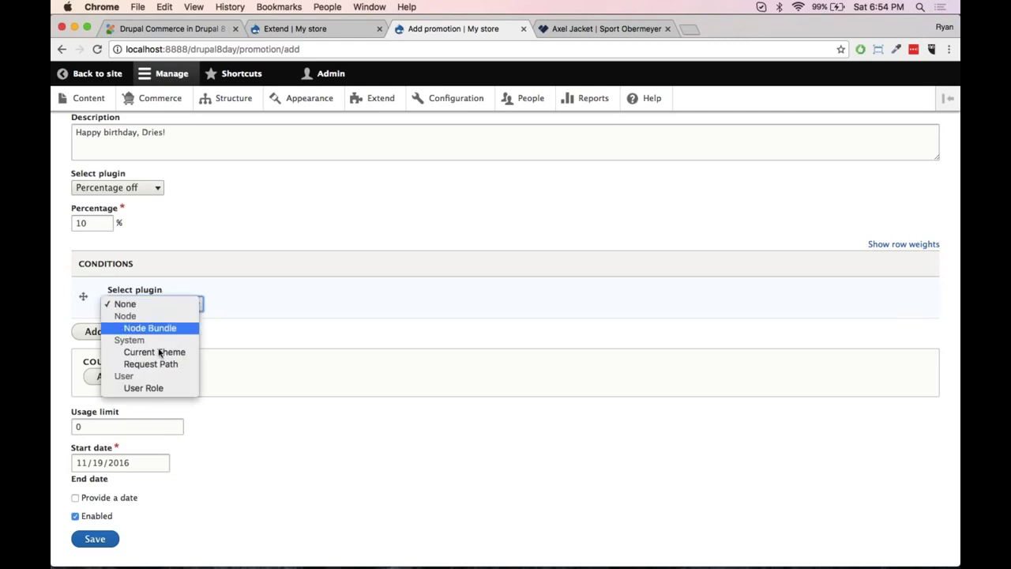
{"action": "left_click", "coordinate": [226, 383]}
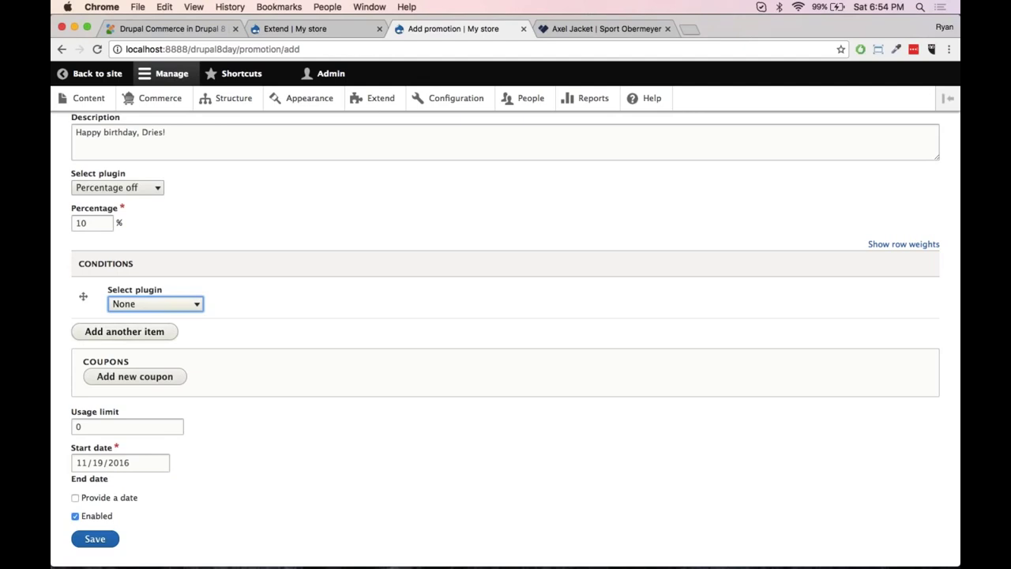
Step: Save the Drupal 8 Day Discount promotion with no coupon and no end date
{"action": "left_click", "coordinate": [133, 372]}
{"action": "scroll", "coordinate": [156, 345], "scroll_direction": "down", "scroll_amount": 2}
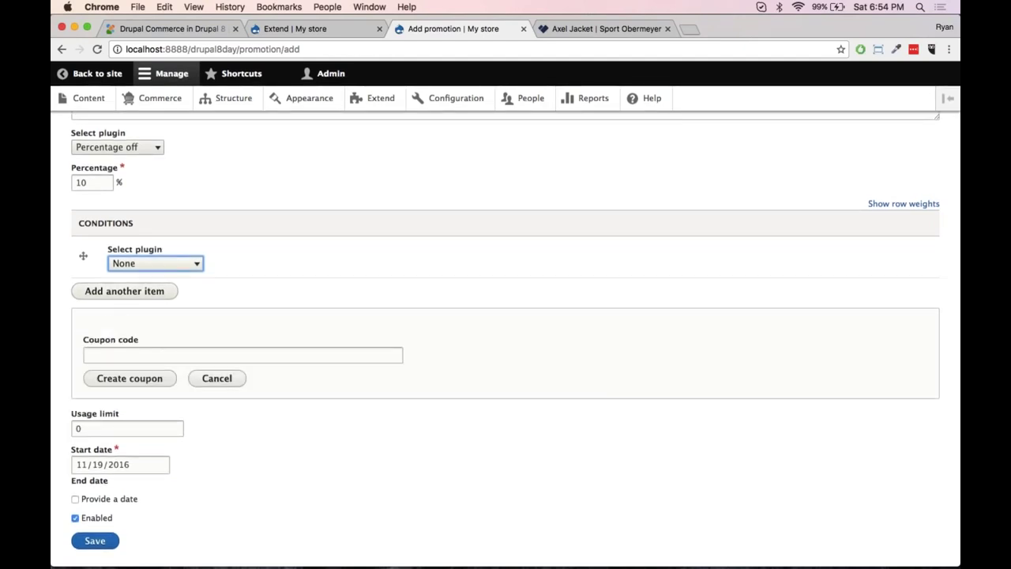
{"action": "left_click", "coordinate": [217, 379]}
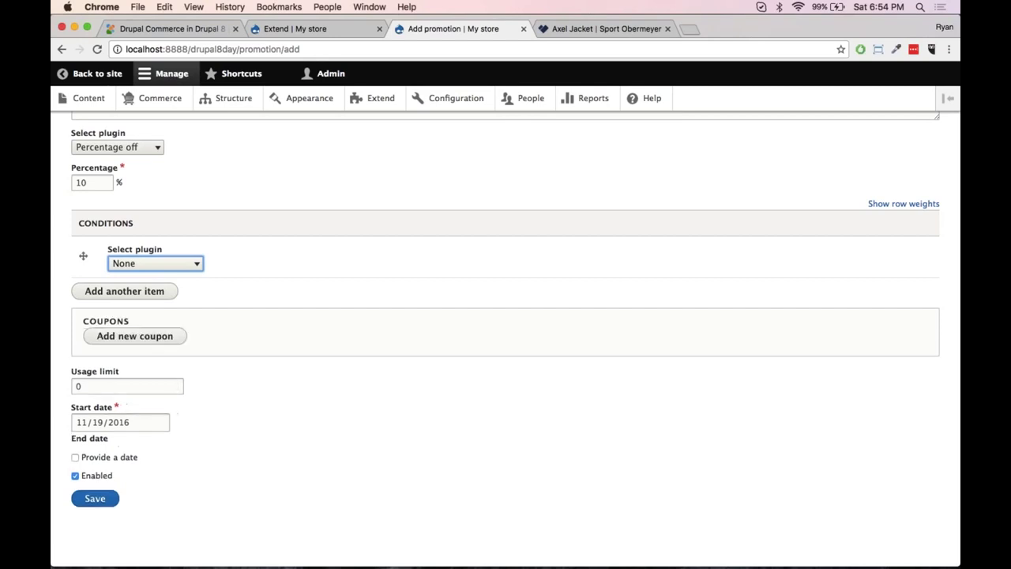
{"action": "left_click", "coordinate": [112, 459]}
{"action": "left_click", "coordinate": [112, 458]}
{"action": "left_click", "coordinate": [94, 499]}
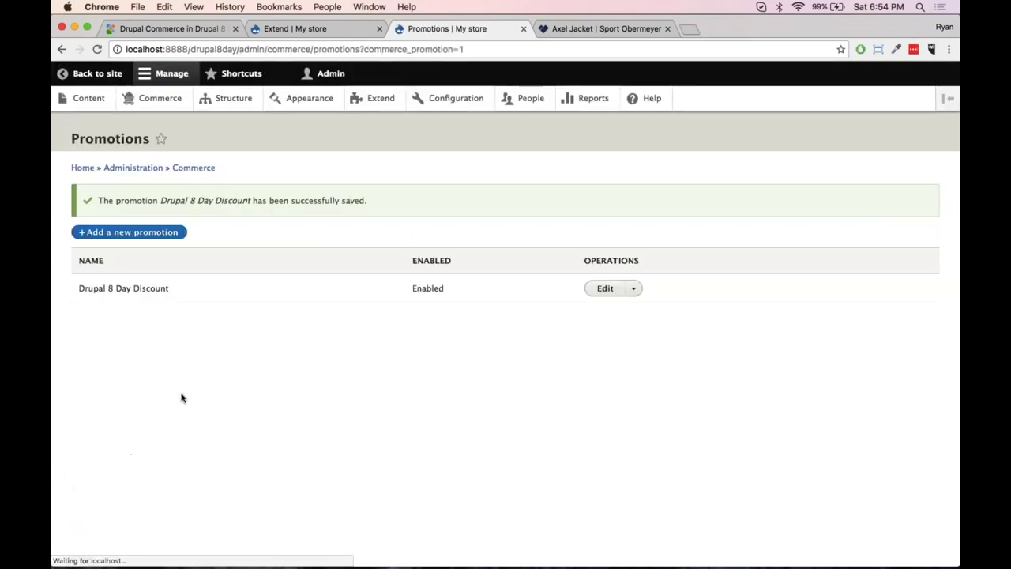
Step: Go from the store front page to the product/1 page
{"action": "left_click", "coordinate": [85, 170]}
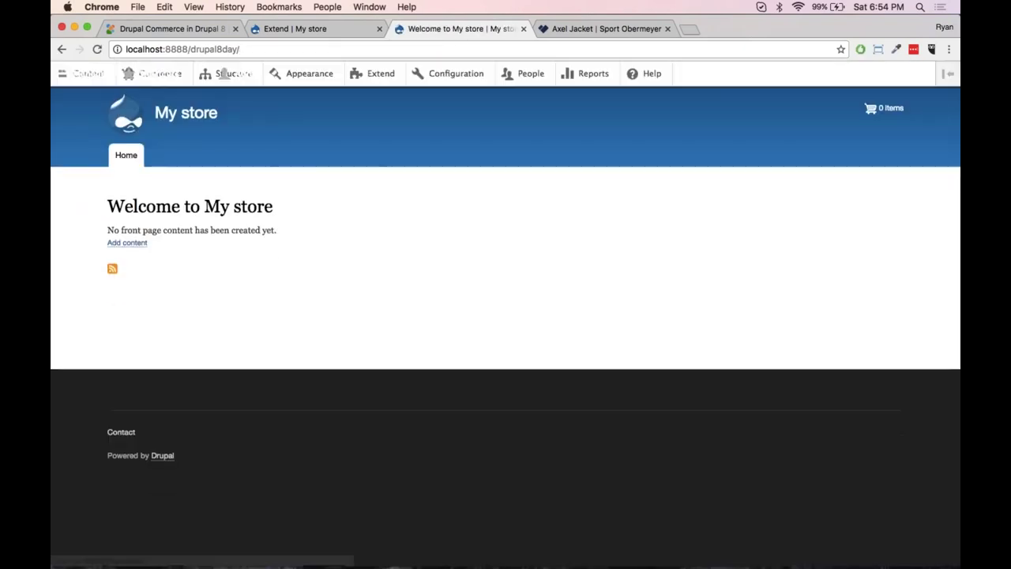
{"action": "left_click", "coordinate": [266, 49]}
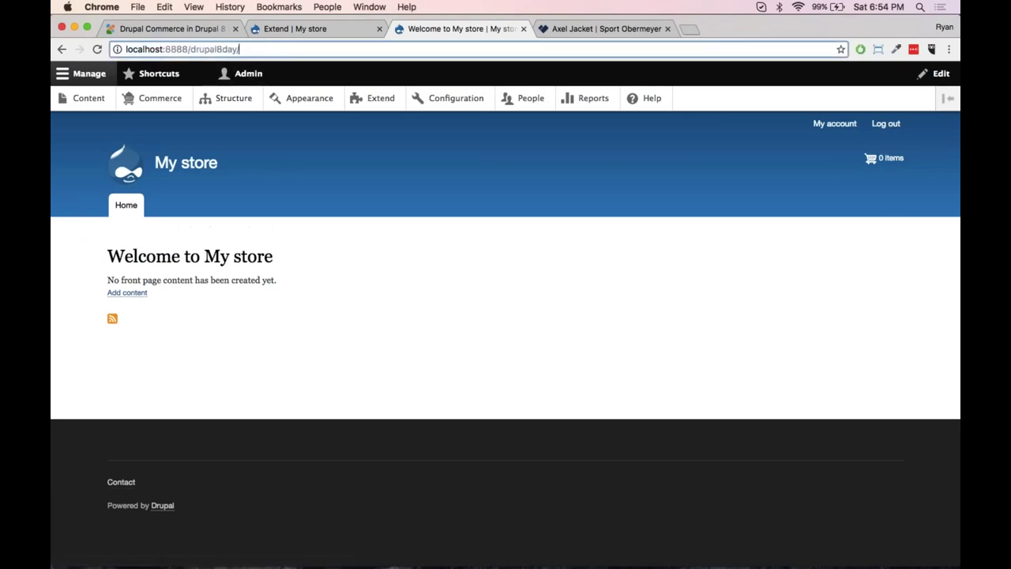
{"action": "type", "text": "product/1"}
{"action": "key", "text": "Return"}
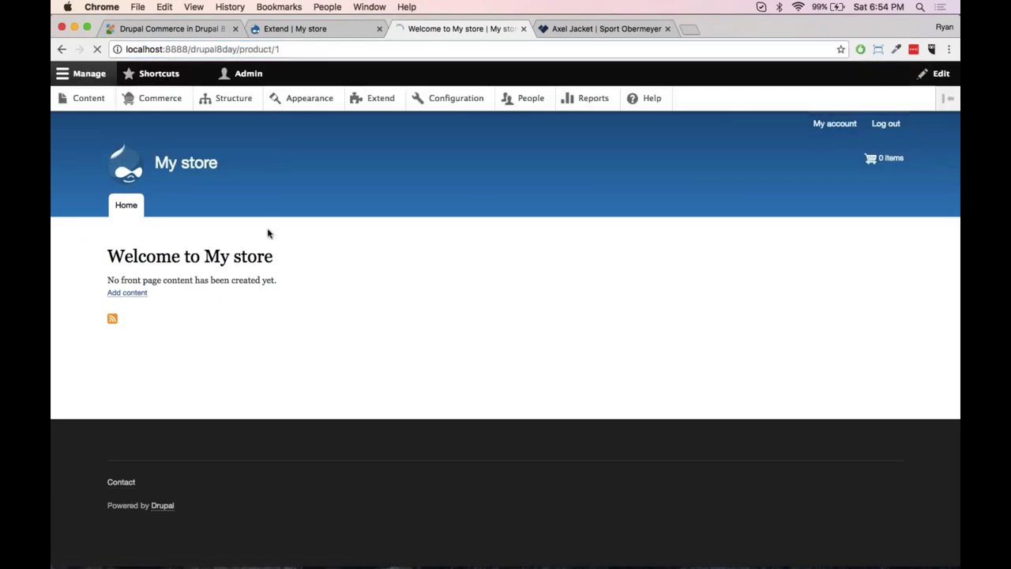
Step: Add the Medium Product One or Two to the cart and proceed to checkout
{"action": "left_click", "coordinate": [155, 402]}
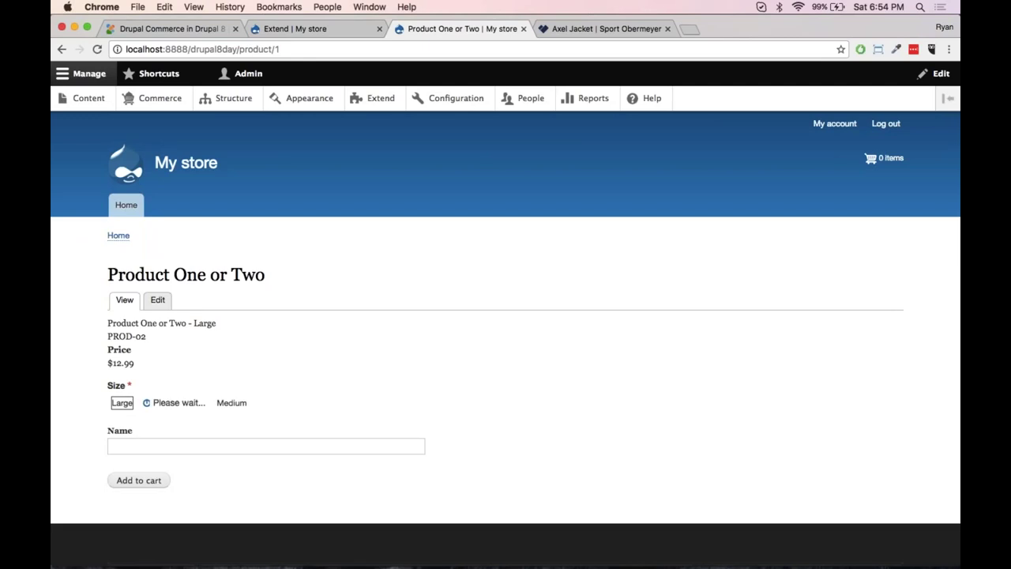
{"action": "left_click", "coordinate": [147, 482]}
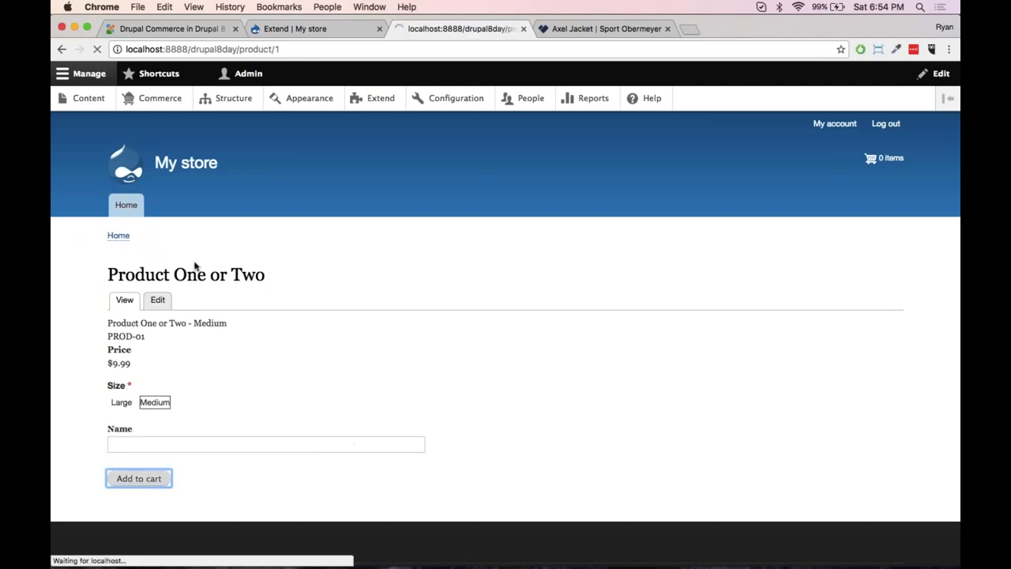
{"action": "left_click", "coordinate": [306, 252]}
{"action": "left_click", "coordinate": [220, 356]}
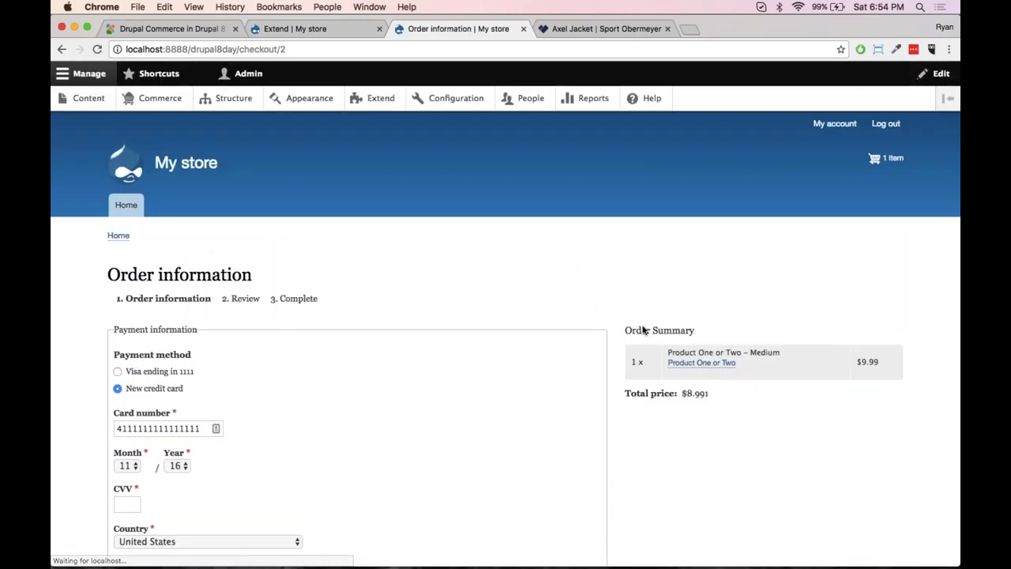
{"action": "left_click_drag", "start_coordinate": [685, 392], "coordinate": [763, 425]}
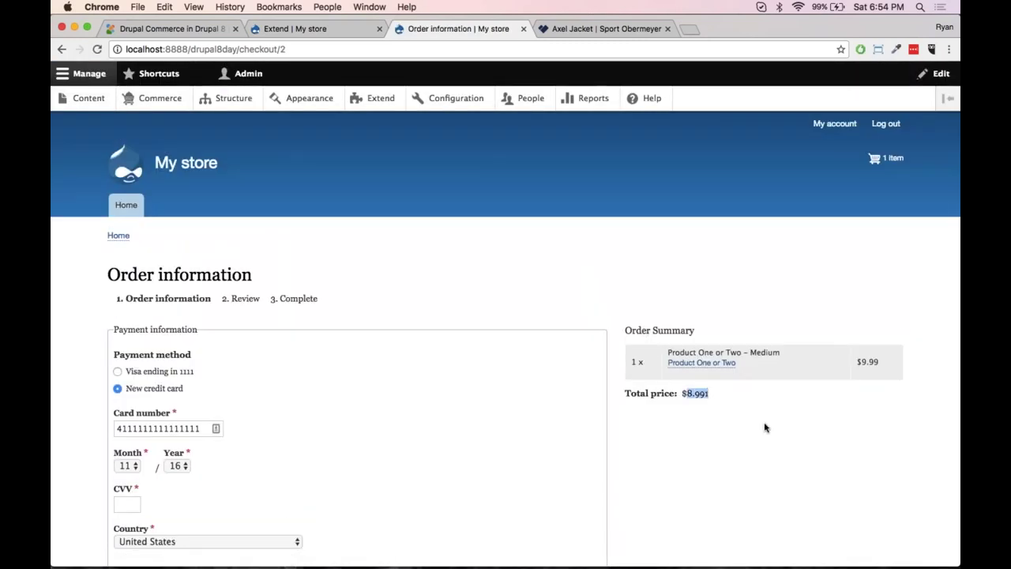
{"action": "left_click", "coordinate": [765, 427]}
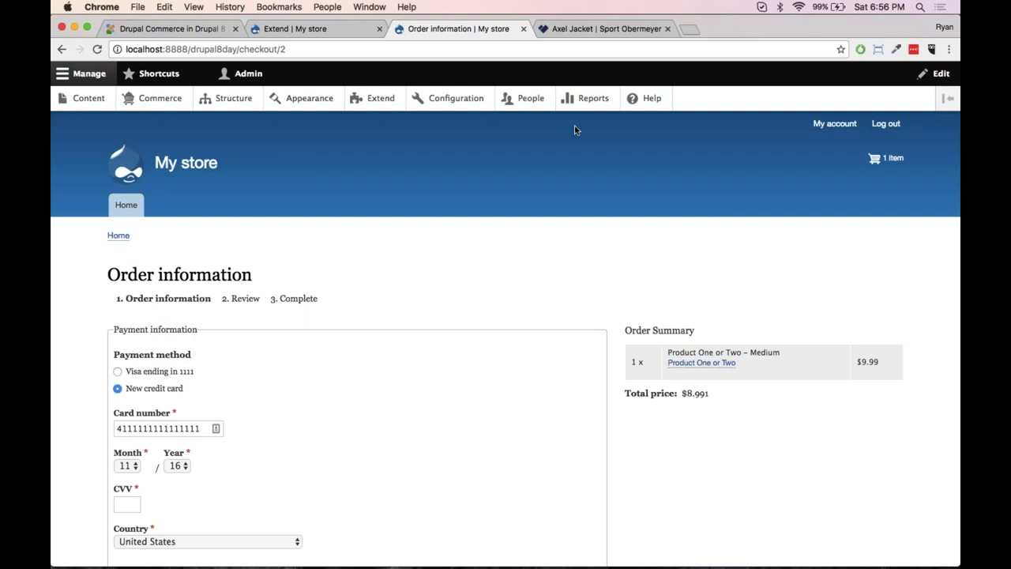
{"action": "key", "text": "super+l"}
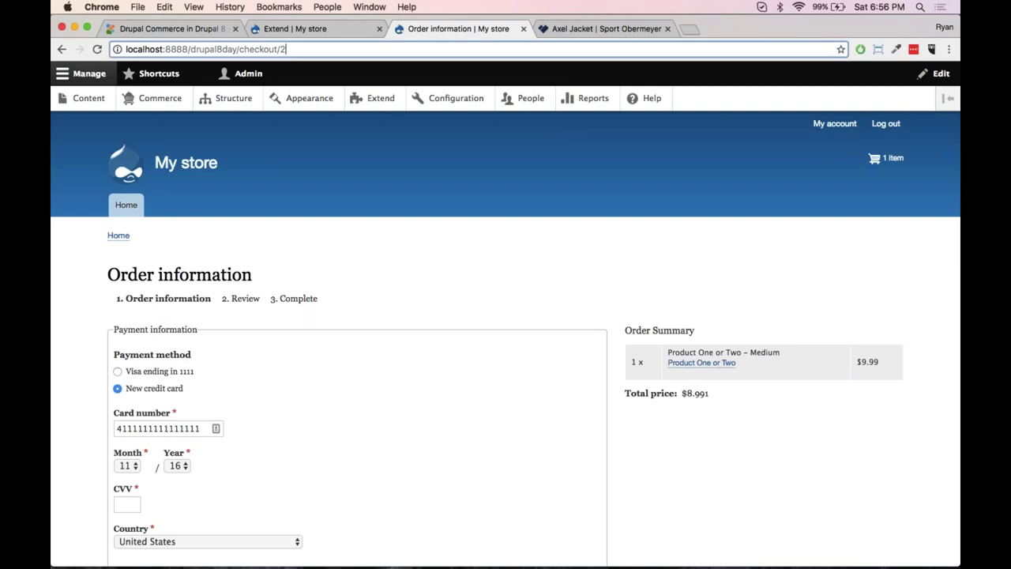
Step: Open docs.drupalcommerce.org and go to Commerce 2.x > Getting started > Installing Drupal Commerce
{"action": "type", "text": "docs.drupal"}
{"action": "key", "text": "Return"}
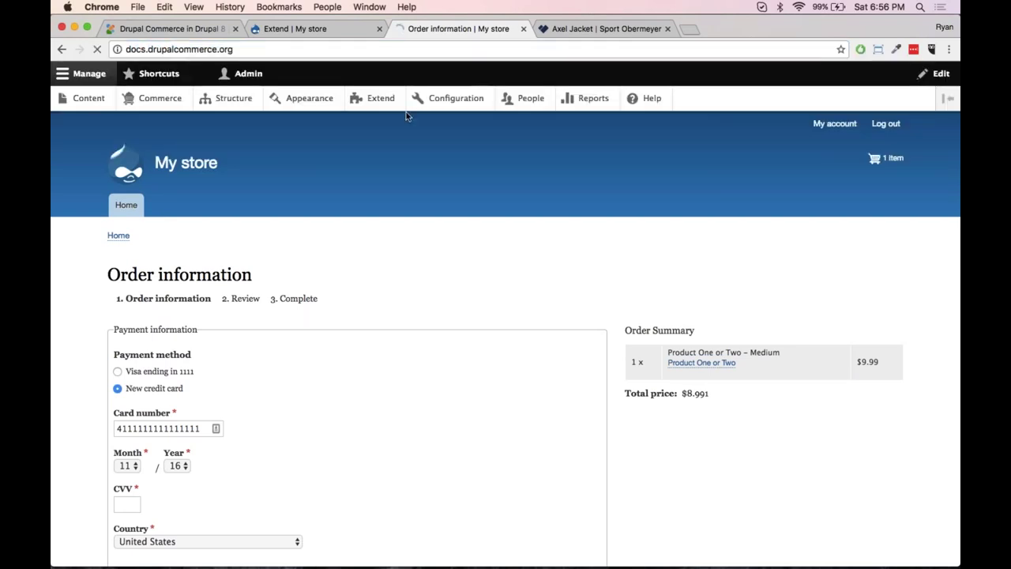
{"action": "left_click", "coordinate": [100, 230]}
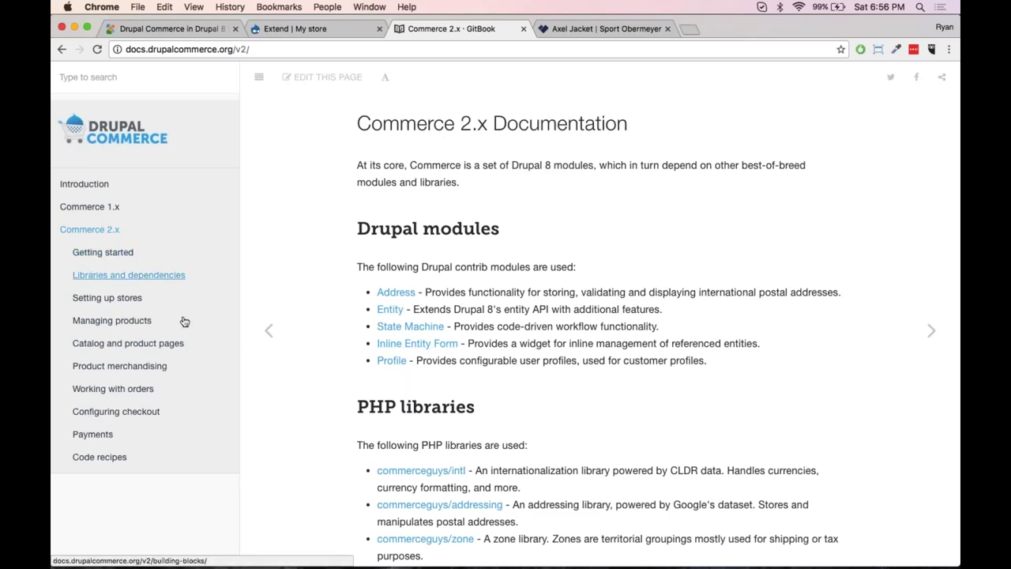
{"action": "left_click", "coordinate": [615, 183]}
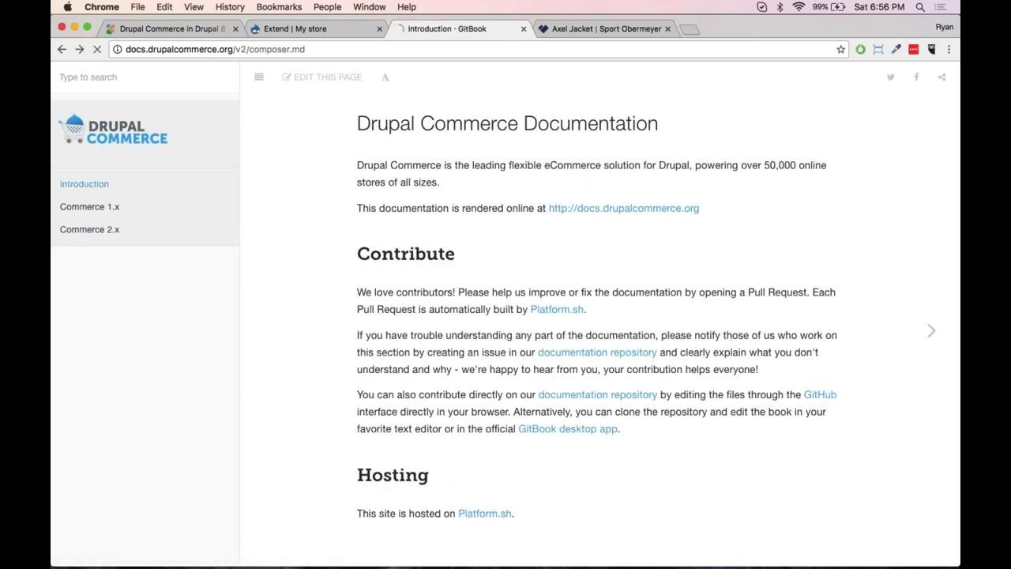
{"action": "left_click", "coordinate": [214, 277]}
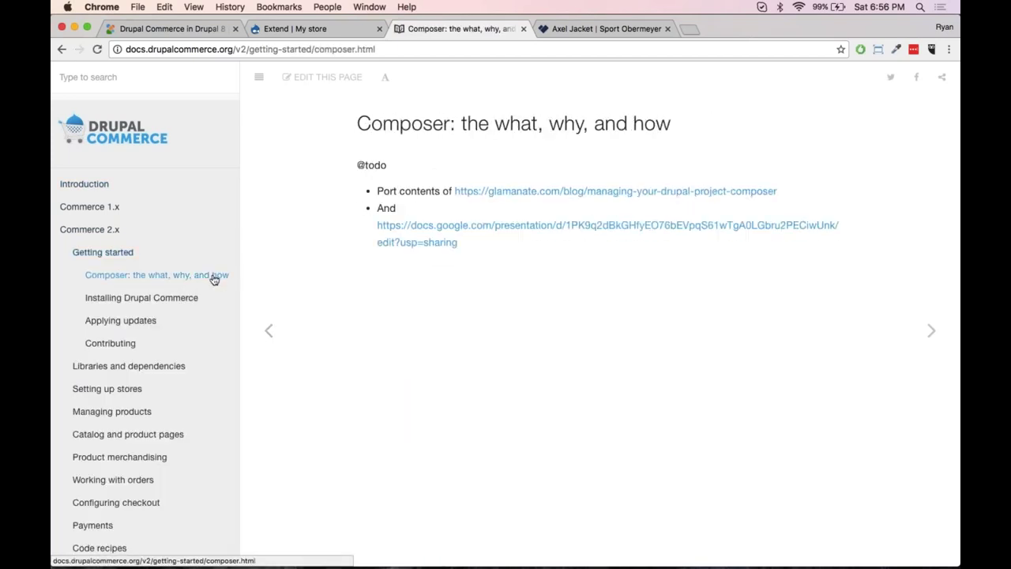
{"action": "left_click", "coordinate": [124, 303]}
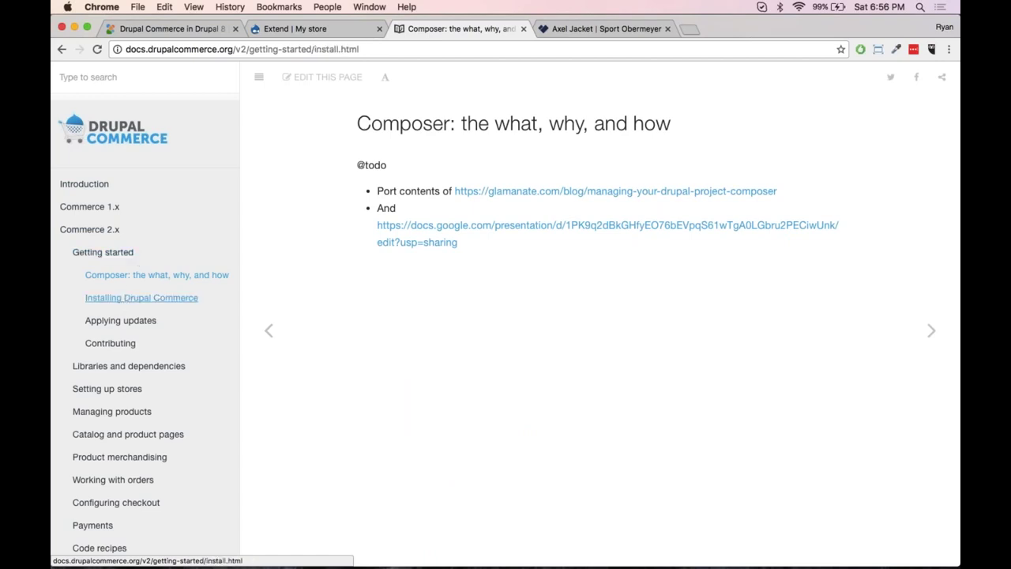
{"action": "scroll", "coordinate": [379, 356], "scroll_direction": "down", "scroll_amount": 3}
{"action": "scroll", "coordinate": [379, 355], "scroll_direction": "down", "scroll_amount": 5}
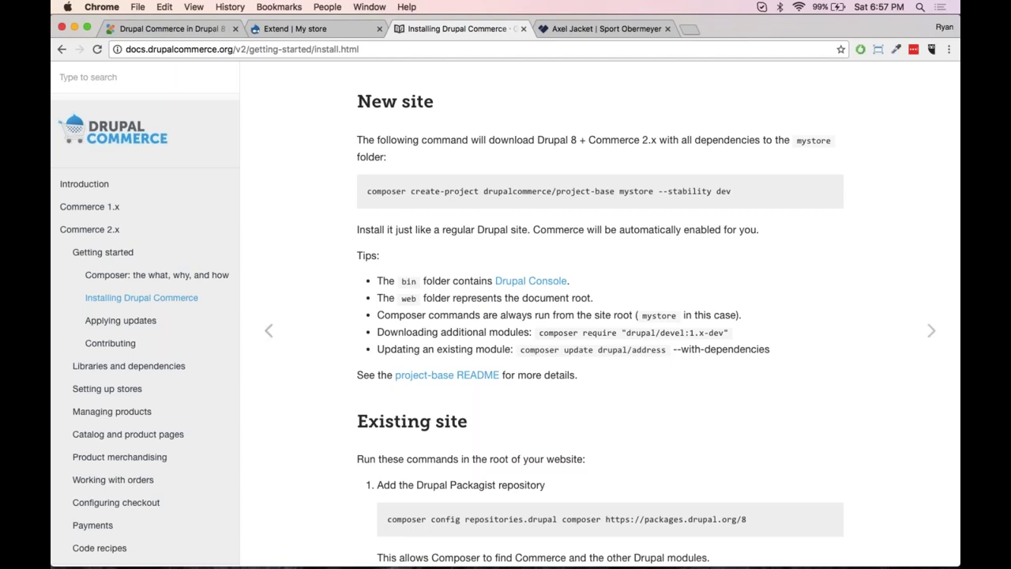
Step: Go from Extend through Commerce to the Orders list and edit order 1
{"action": "left_click", "coordinate": [294, 29]}
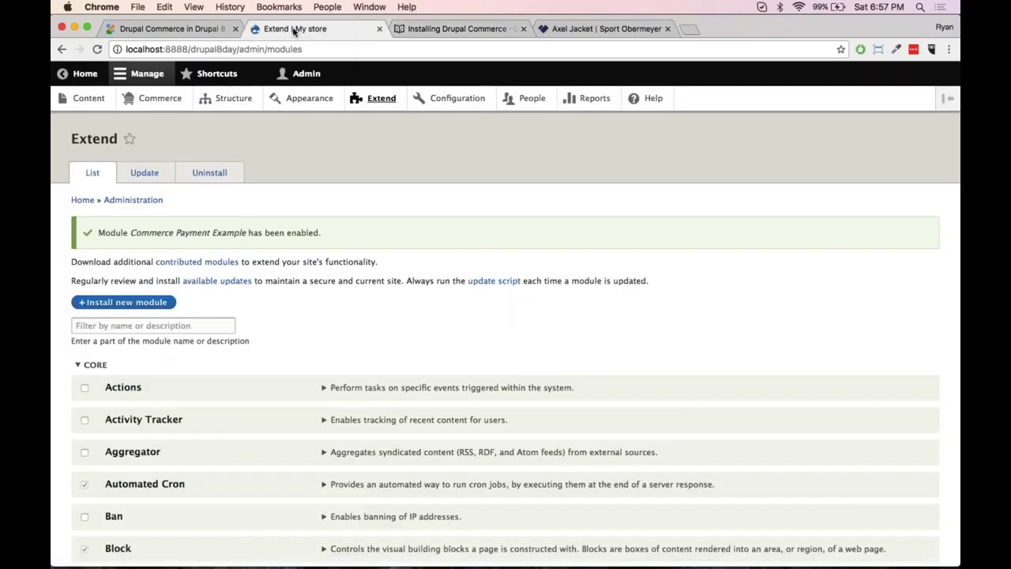
{"action": "left_click", "coordinate": [158, 98]}
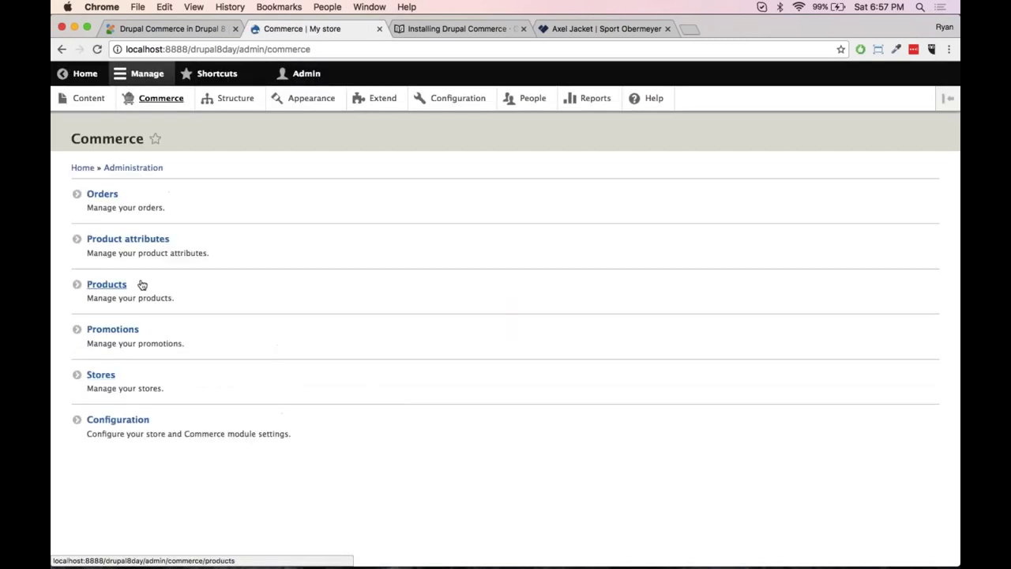
{"action": "left_click", "coordinate": [130, 285]}
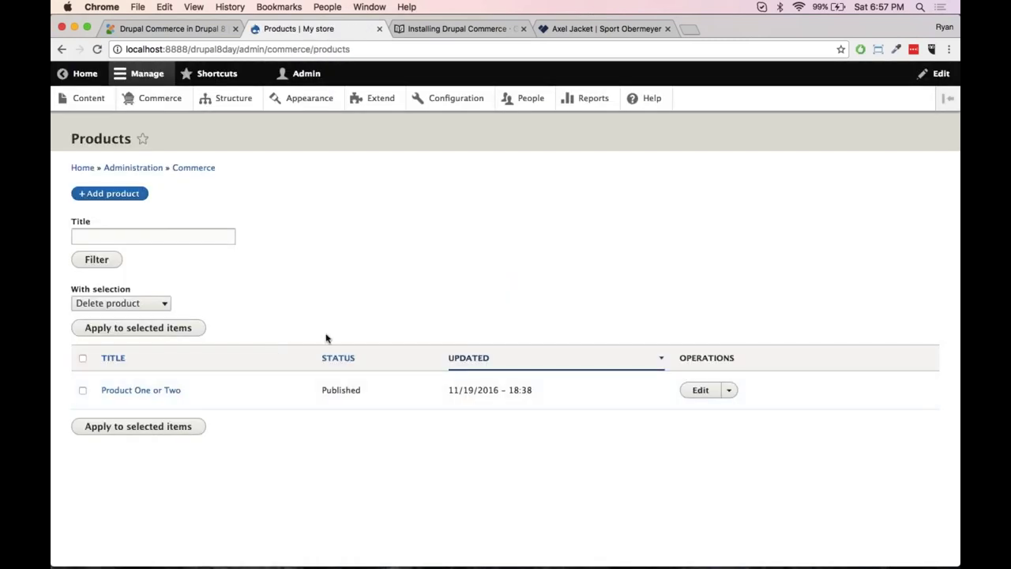
{"action": "key", "text": "super+bracketleft"}
{"action": "left_click", "coordinate": [112, 198]}
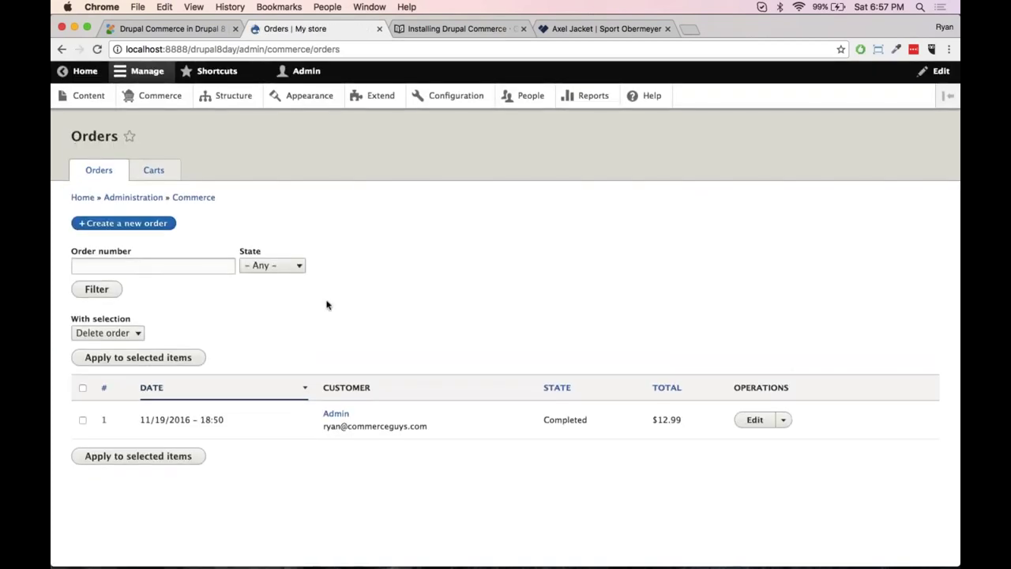
{"action": "left_click", "coordinate": [755, 423]}
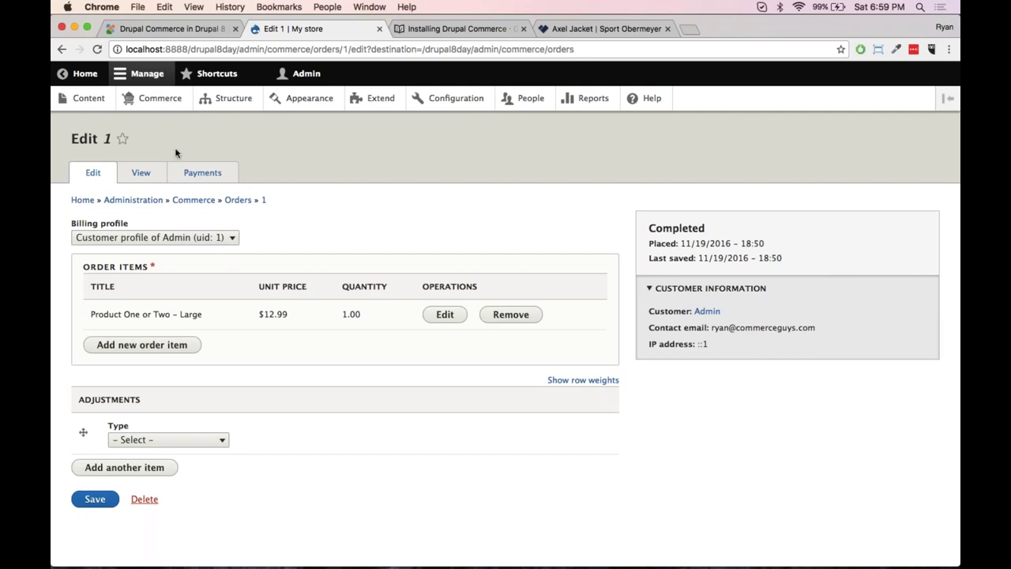
Step: Open the Default checkout flow's edit form via Commerce configuration > Checkout flows
{"action": "left_click", "coordinate": [158, 99]}
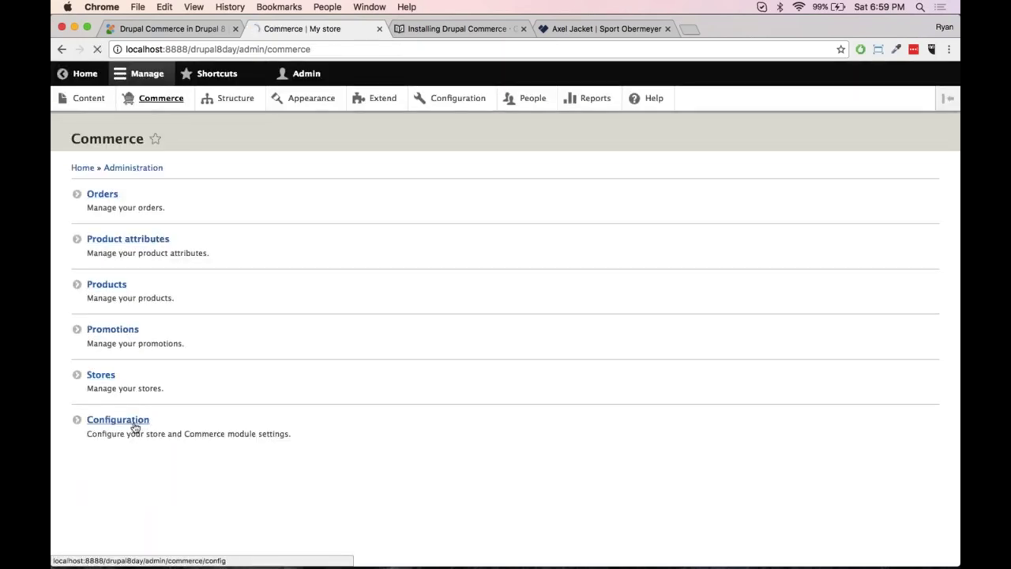
{"action": "left_click", "coordinate": [135, 422]}
{"action": "left_click", "coordinate": [168, 375]}
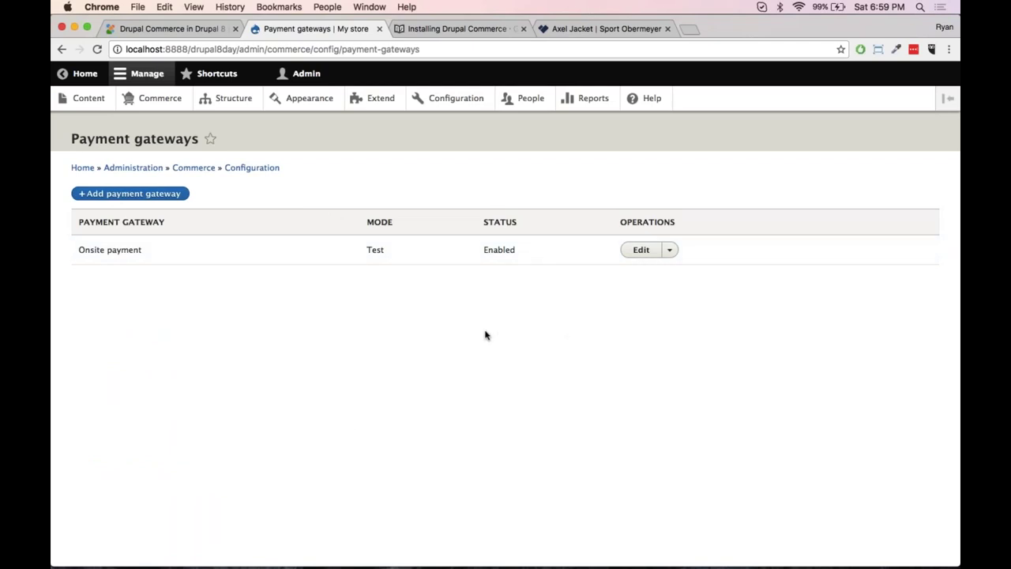
{"action": "key", "text": "super+bracketleft"}
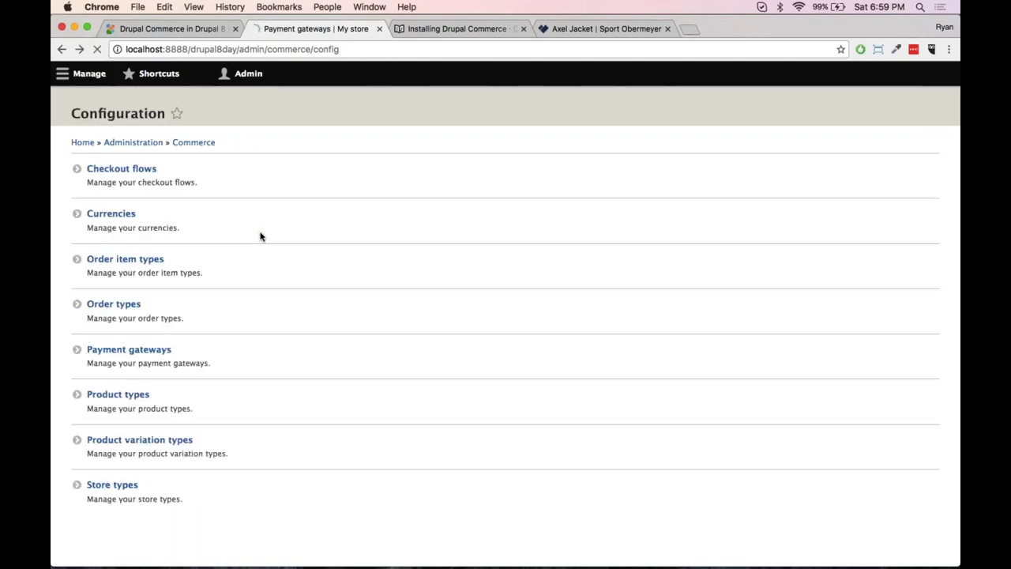
{"action": "left_click", "coordinate": [118, 197]}
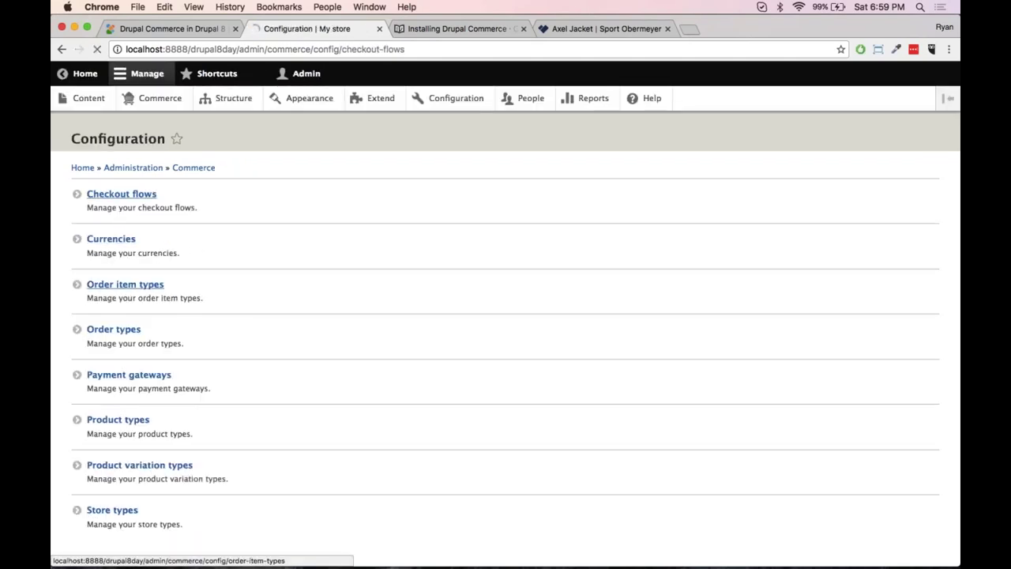
{"action": "left_click", "coordinate": [482, 252]}
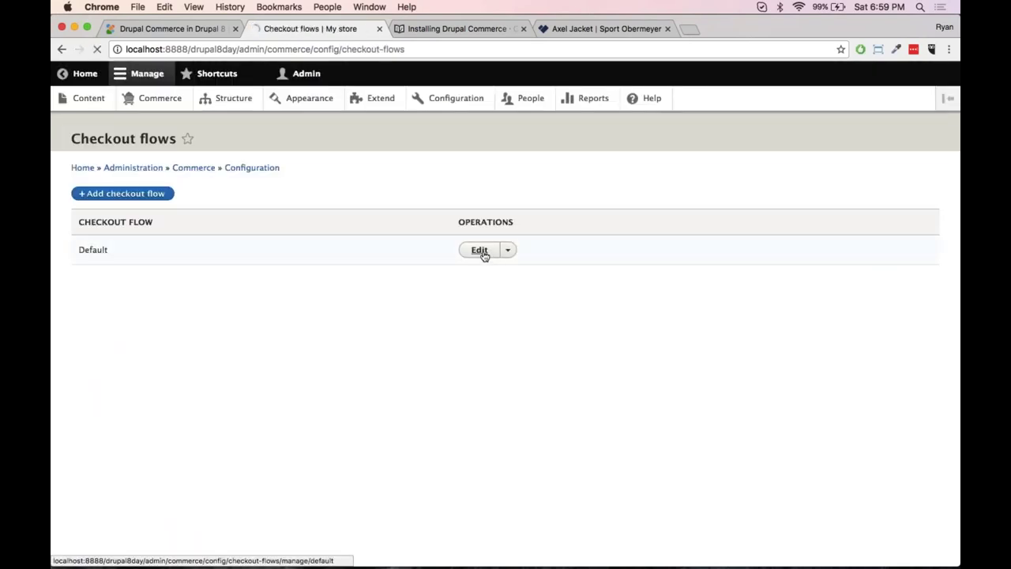
Step: Open the Contact information pane settings and cancel, keeping double email entry required
{"action": "scroll", "coordinate": [350, 404], "scroll_direction": "down", "scroll_amount": 3}
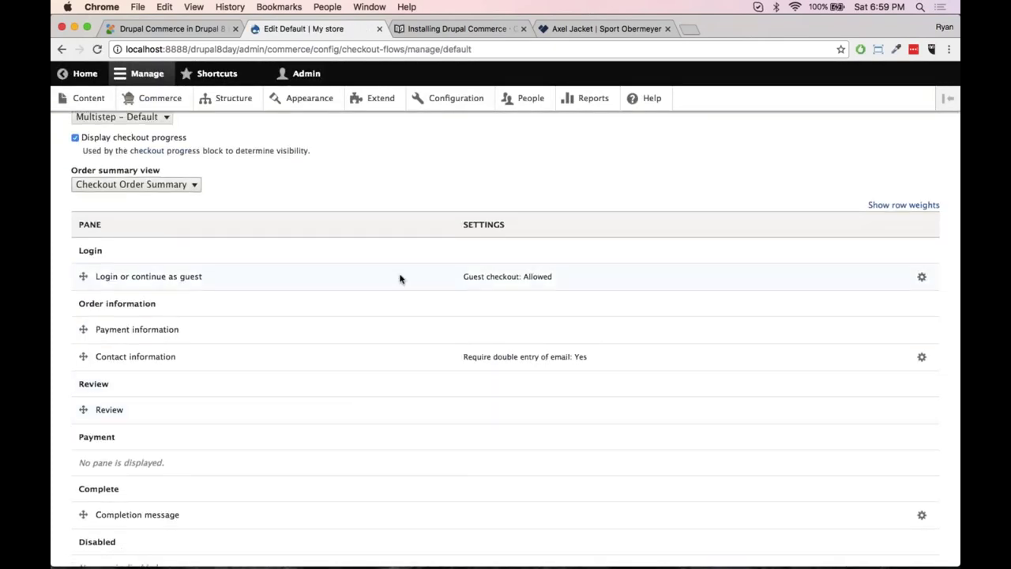
{"action": "scroll", "coordinate": [835, 322], "scroll_direction": "down", "scroll_amount": 1}
{"action": "scroll", "coordinate": [836, 323], "scroll_direction": "down", "scroll_amount": 1}
{"action": "left_click", "coordinate": [922, 346]}
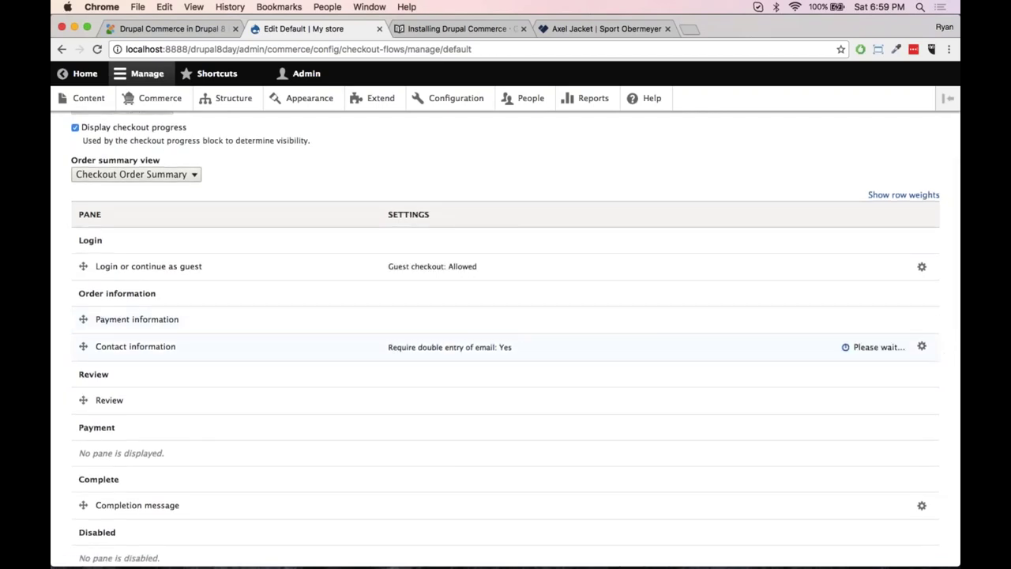
{"action": "scroll", "coordinate": [806, 345], "scroll_direction": "down", "scroll_amount": 3}
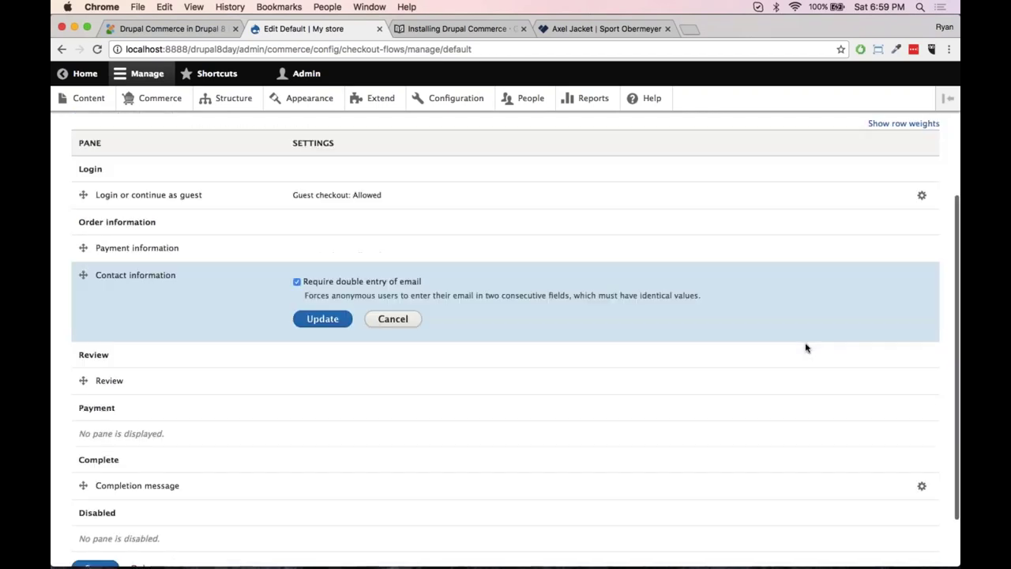
{"action": "left_click", "coordinate": [393, 320]}
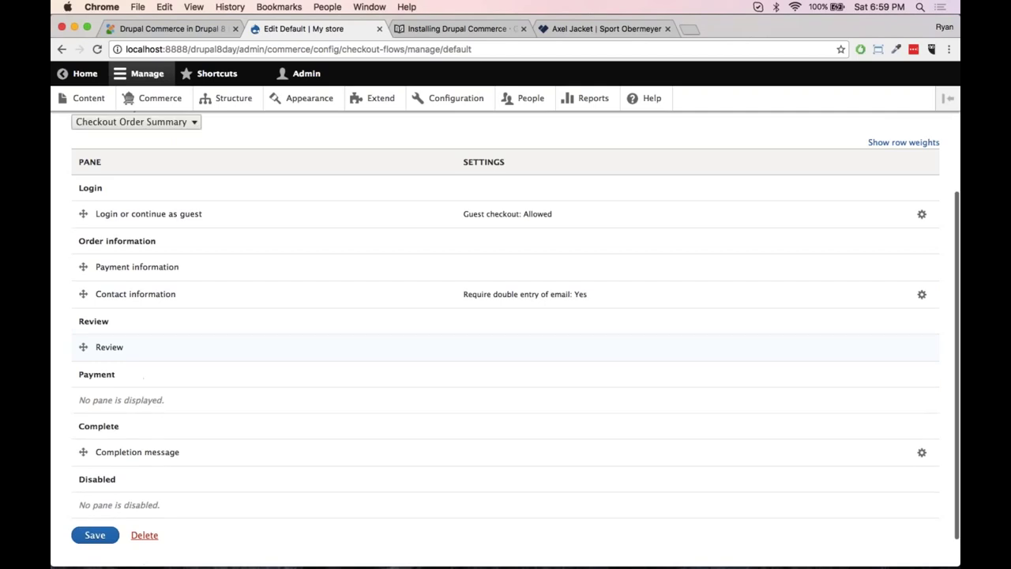
{"action": "scroll", "coordinate": [339, 261], "scroll_direction": "up", "scroll_amount": 5}
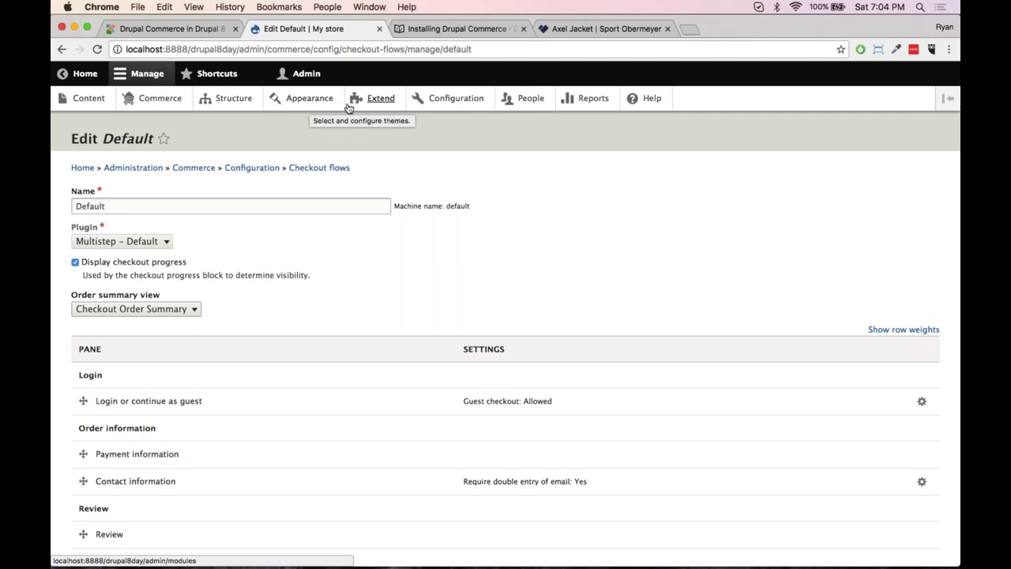
Step: Open the People list, then move to its role permissions overview
{"action": "left_click", "coordinate": [523, 103]}
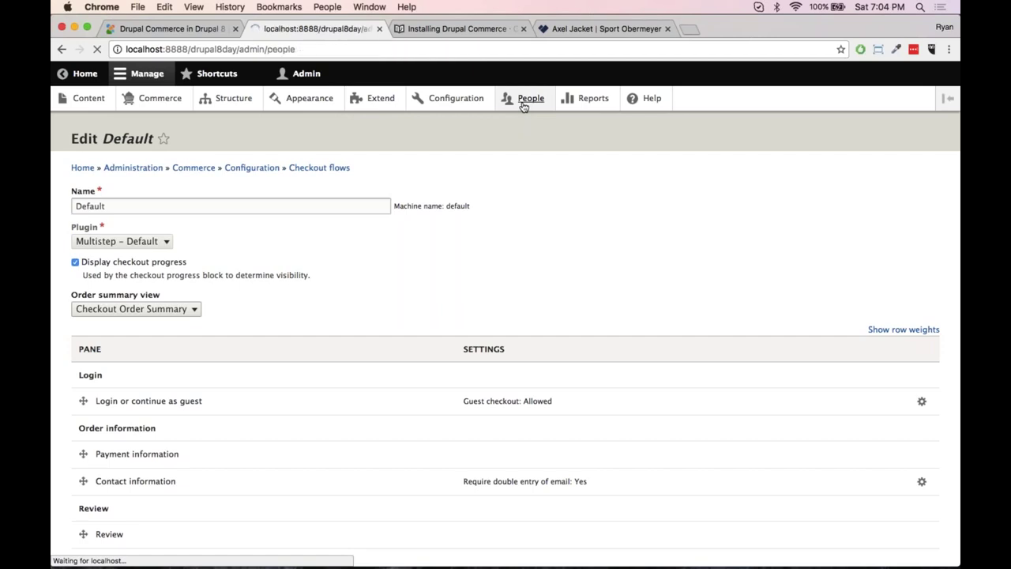
{"action": "left_click", "coordinate": [154, 173]}
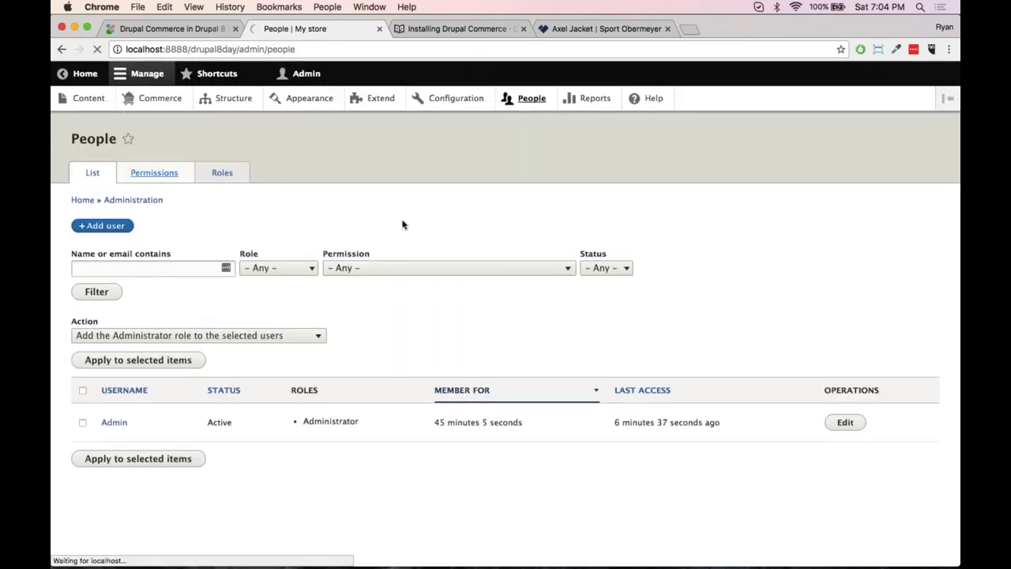
Step: Scroll through the Commerce permission rows to see which roles hold them
{"action": "scroll", "coordinate": [403, 226], "scroll_direction": "down", "scroll_amount": 5}
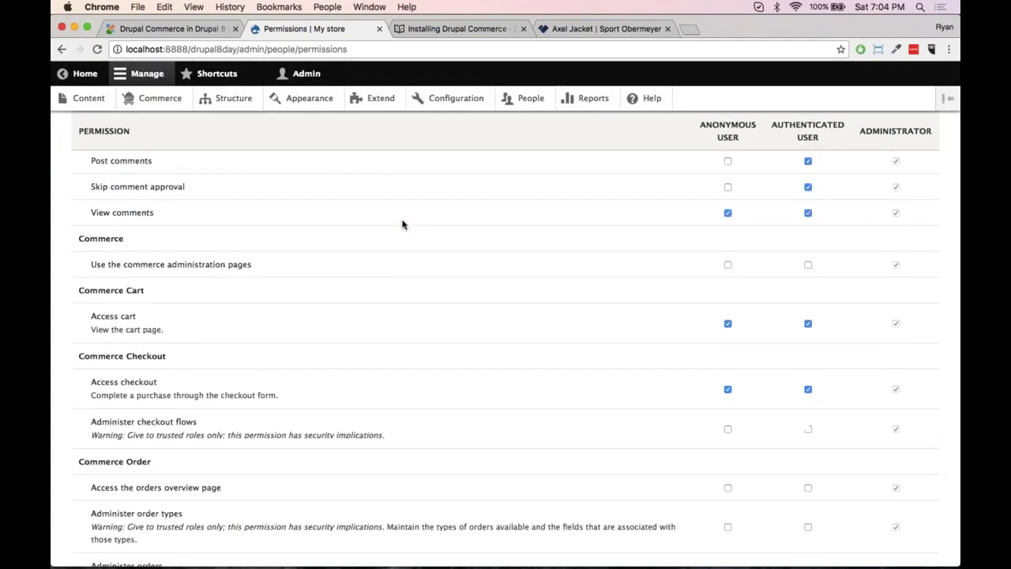
{"action": "scroll", "coordinate": [402, 225], "scroll_direction": "down", "scroll_amount": 10}
{"action": "scroll", "coordinate": [327, 292], "scroll_direction": "down", "scroll_amount": 8}
{"action": "scroll", "coordinate": [327, 291], "scroll_direction": "down", "scroll_amount": 7}
{"action": "scroll", "coordinate": [327, 269], "scroll_direction": "down", "scroll_amount": 8}
{"action": "scroll", "coordinate": [327, 269], "scroll_direction": "down", "scroll_amount": 12}
{"action": "scroll", "coordinate": [506, 356], "scroll_direction": "down", "scroll_amount": 20}
{"action": "scroll", "coordinate": [506, 361], "scroll_direction": "up", "scroll_amount": 20}
{"action": "scroll", "coordinate": [440, 384], "scroll_direction": "up", "scroll_amount": 8}
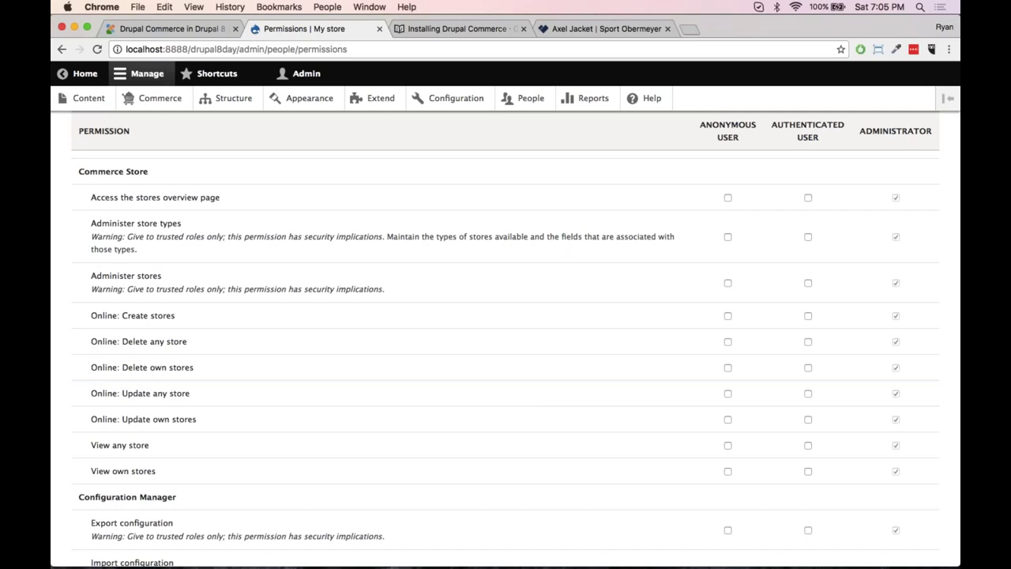
Step: Via Commerce > Product attributes, edit Size and begin adding a field, showing the field types
{"action": "left_click", "coordinate": [158, 98]}
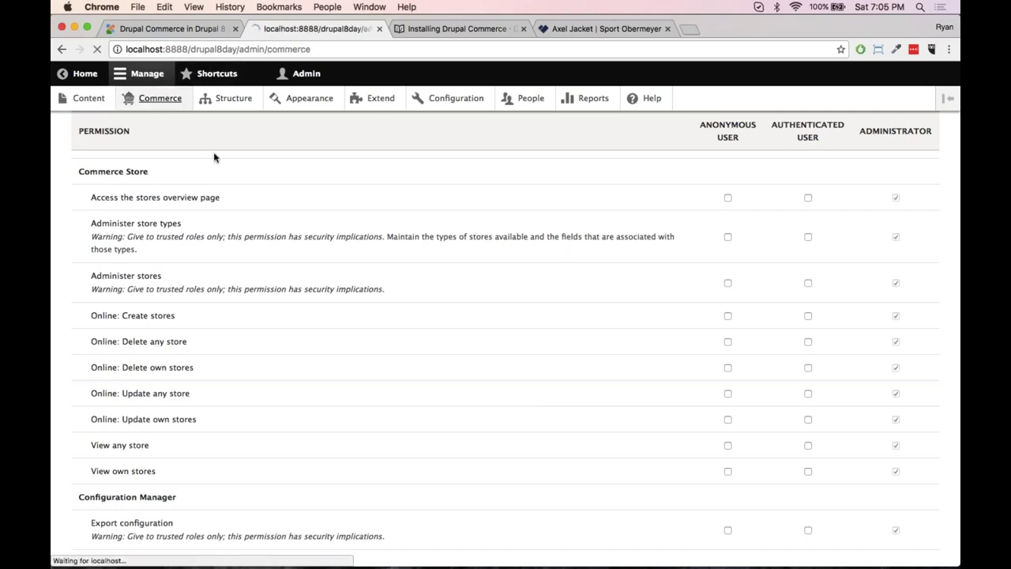
{"action": "left_click", "coordinate": [147, 244]}
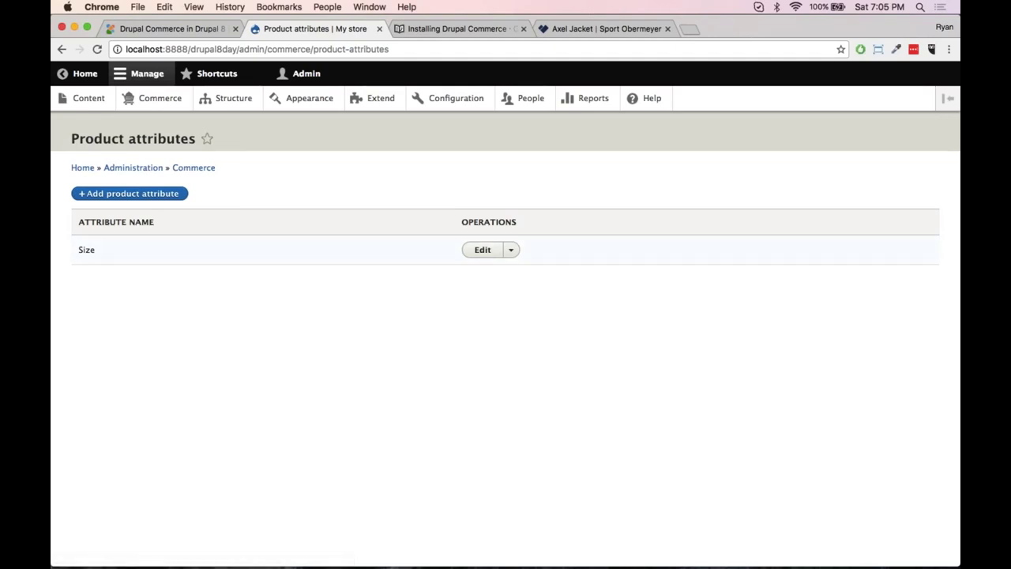
{"action": "left_click", "coordinate": [480, 250]}
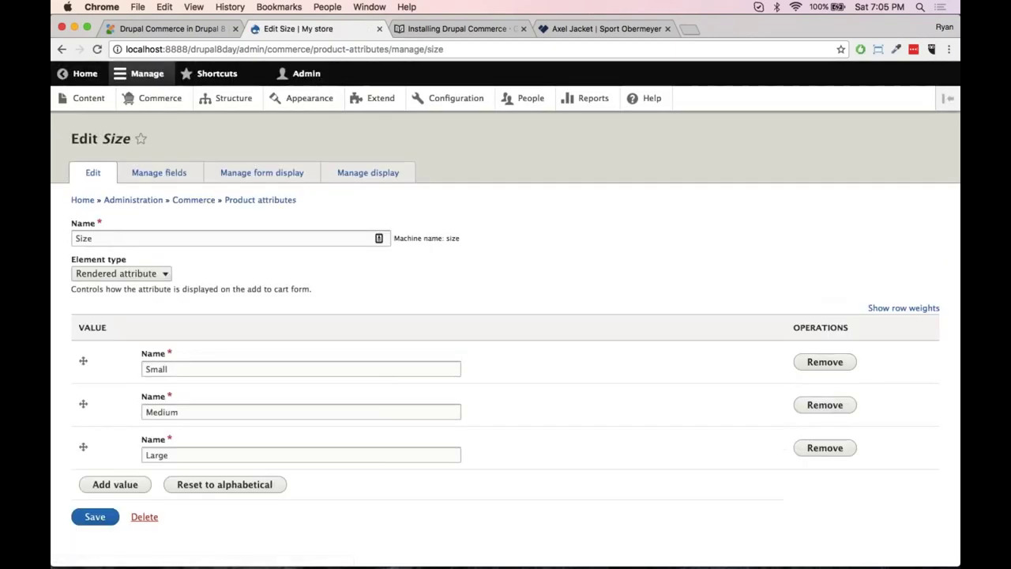
{"action": "left_click", "coordinate": [159, 173]}
{"action": "left_click", "coordinate": [103, 225]}
{"action": "left_click", "coordinate": [170, 204]}
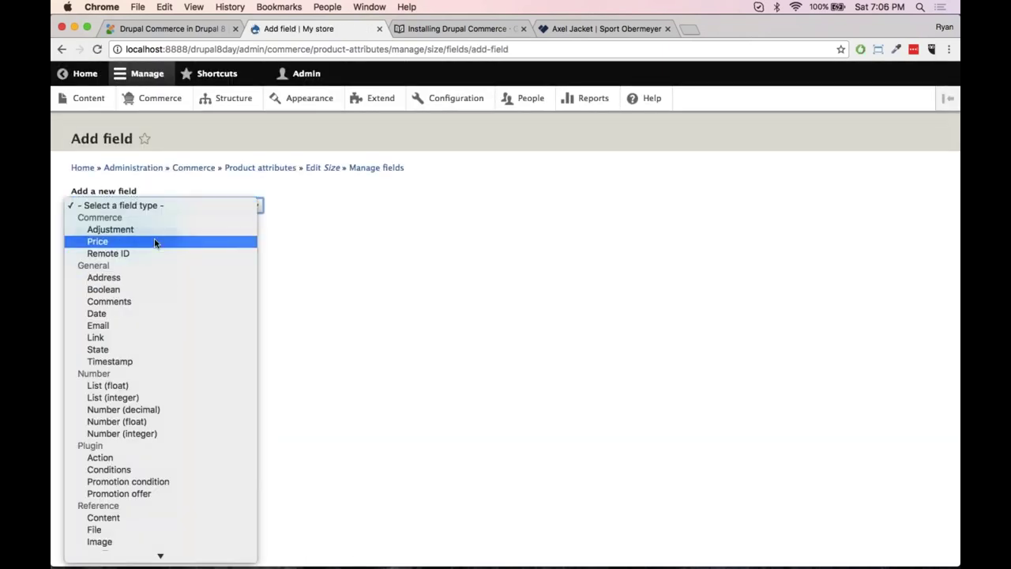
Step: Pick Price as the field type, then go back to the Edit Size page
{"action": "left_click", "coordinate": [156, 242]}
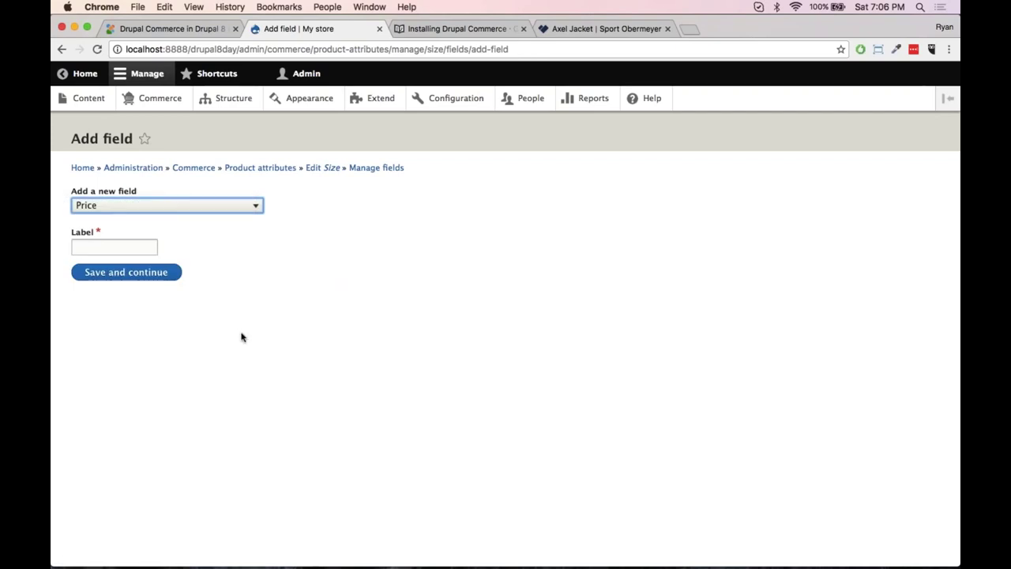
{"action": "key", "text": "super+bracketleft"}
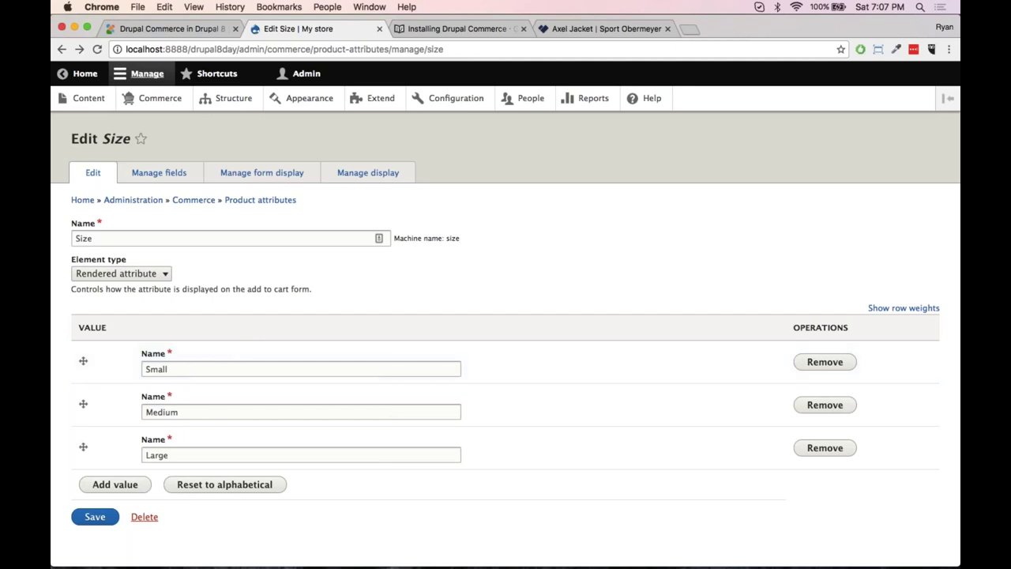
Step: Load the Commerce Shipping issue queue at drupal.org/project/issues/commerce_shipping
{"action": "left_click", "coordinate": [236, 47]}
{"action": "type", "text": "d"}
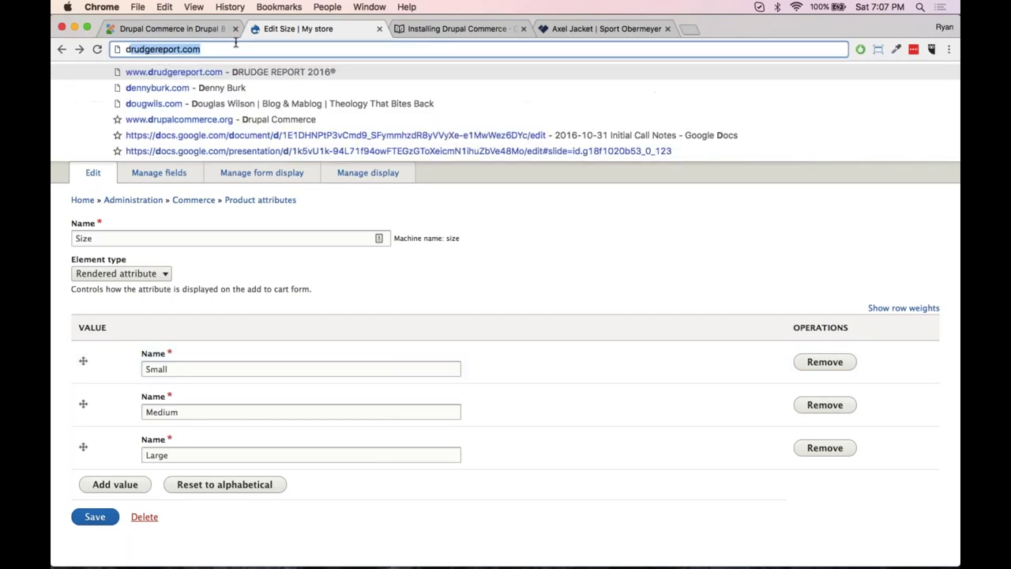
{"action": "type", "text": "rupal.org/project/"}
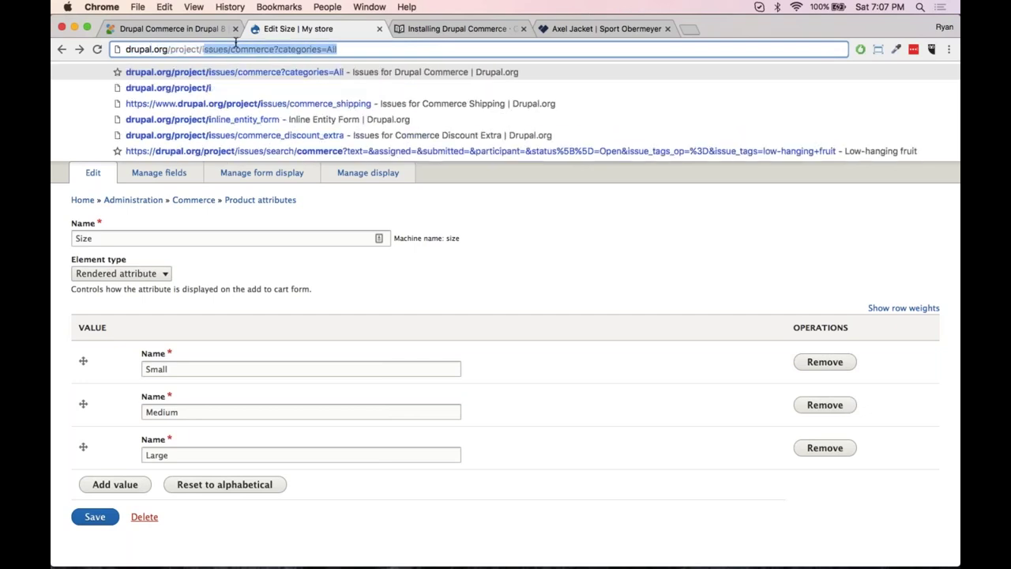
{"action": "type", "text": "issues/commerce_shipping"}
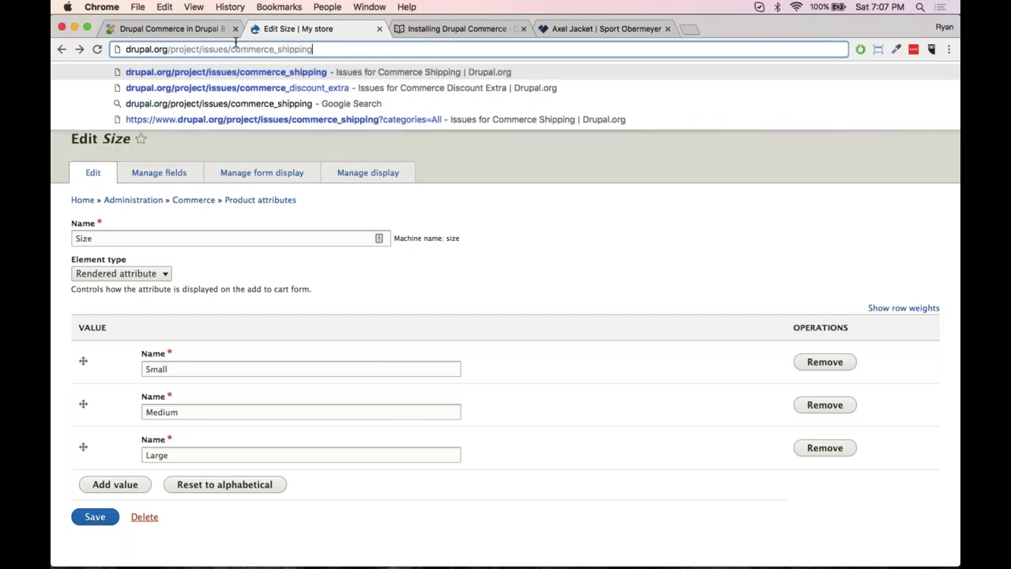
{"action": "key", "text": "Return"}
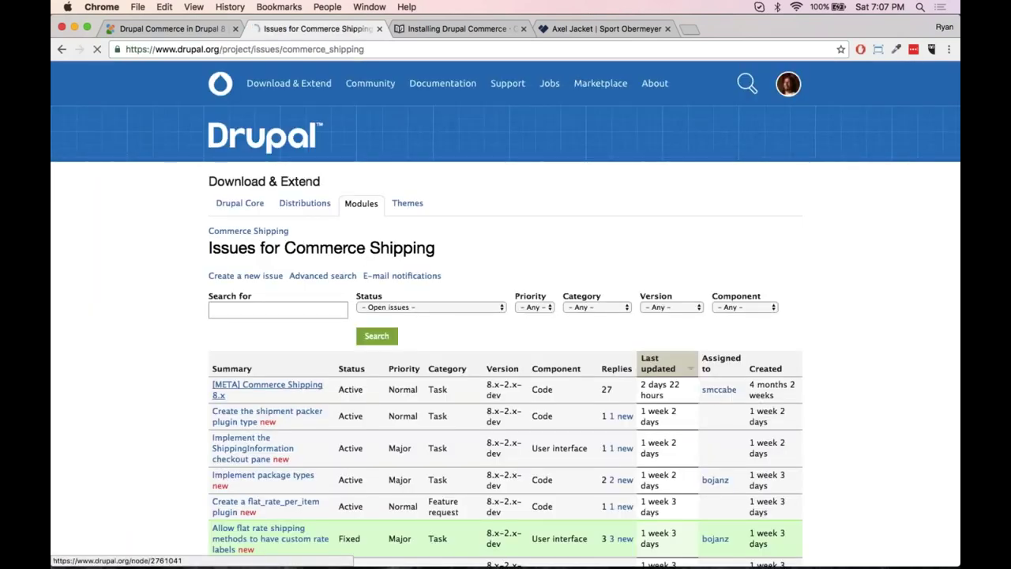
Step: Read through the [META] Commerce Shipping 8.x issue comments, then return to the Edit Size attribute form
{"action": "left_click", "coordinate": [306, 387]}
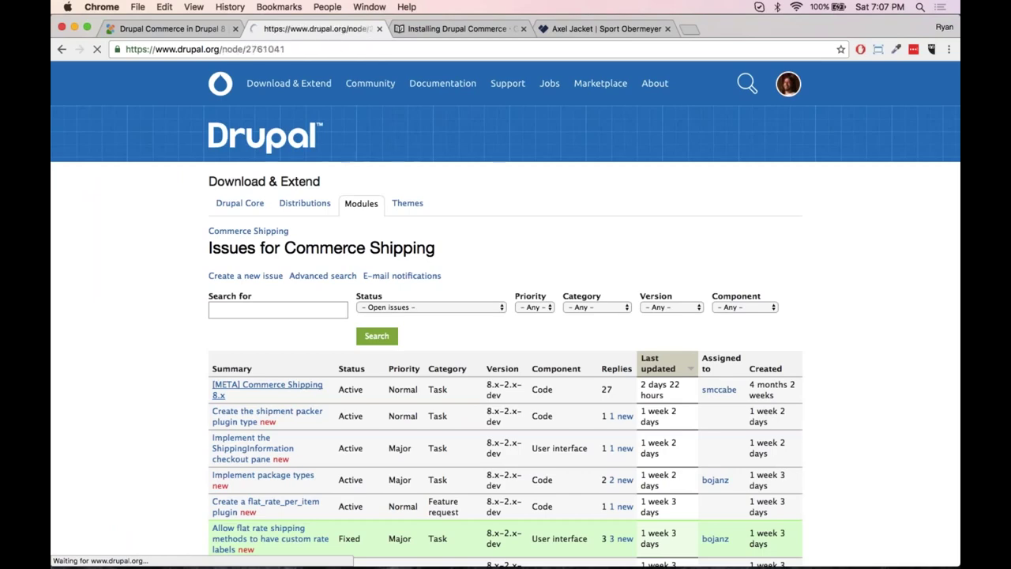
{"action": "scroll", "coordinate": [505, 316], "scroll_direction": "down", "scroll_amount": 20}
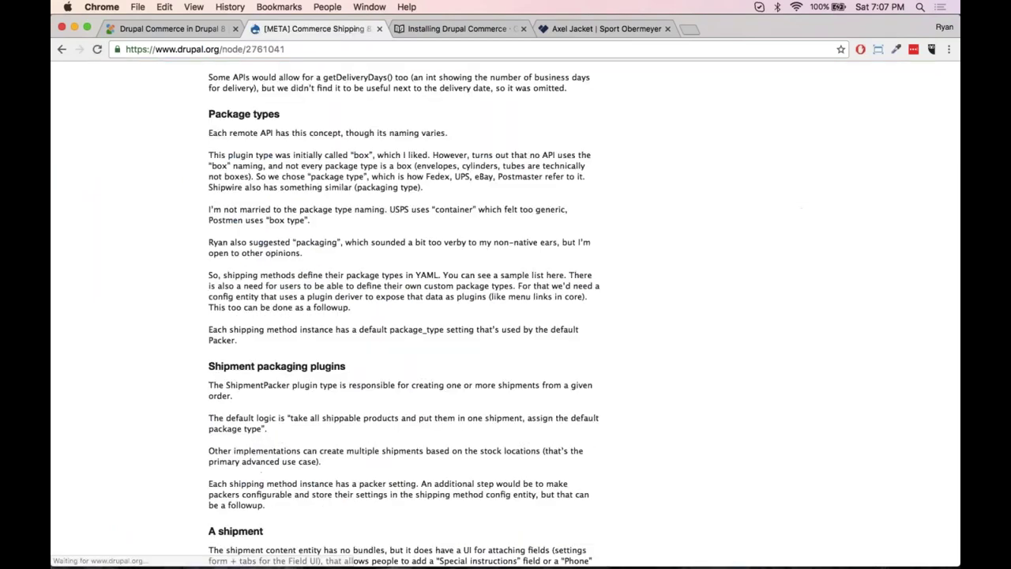
{"action": "scroll", "coordinate": [506, 316], "scroll_direction": "down", "scroll_amount": 10}
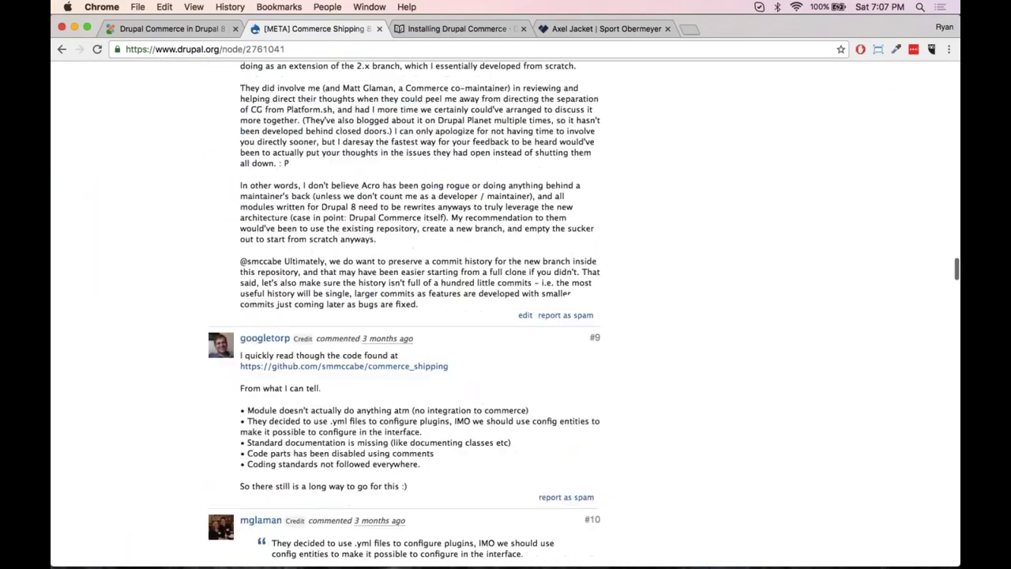
{"action": "scroll", "coordinate": [506, 316], "scroll_direction": "down", "scroll_amount": 20}
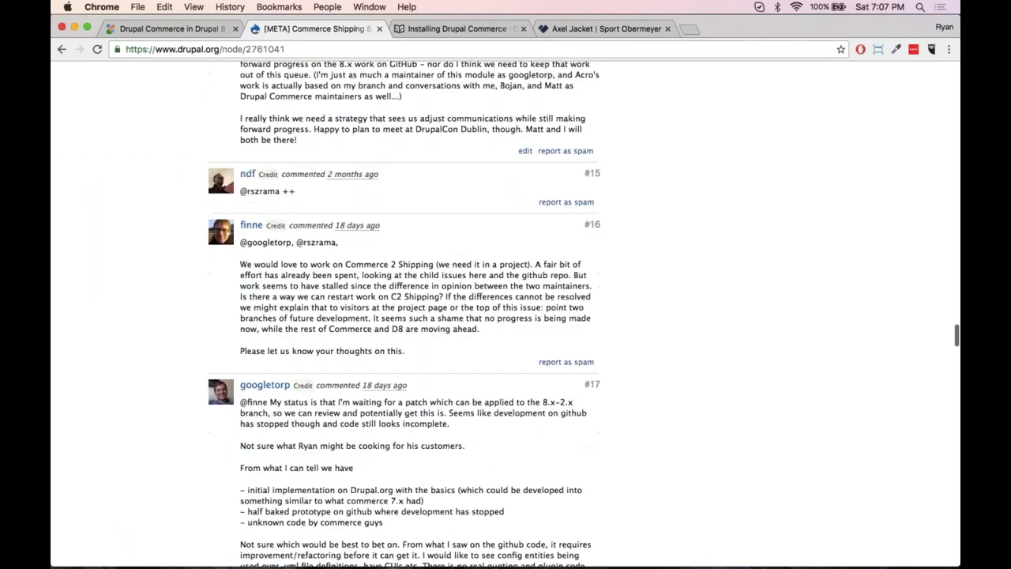
{"action": "scroll", "coordinate": [505, 316], "scroll_direction": "down", "scroll_amount": 5}
{"action": "scroll", "coordinate": [506, 315], "scroll_direction": "up", "scroll_amount": 1}
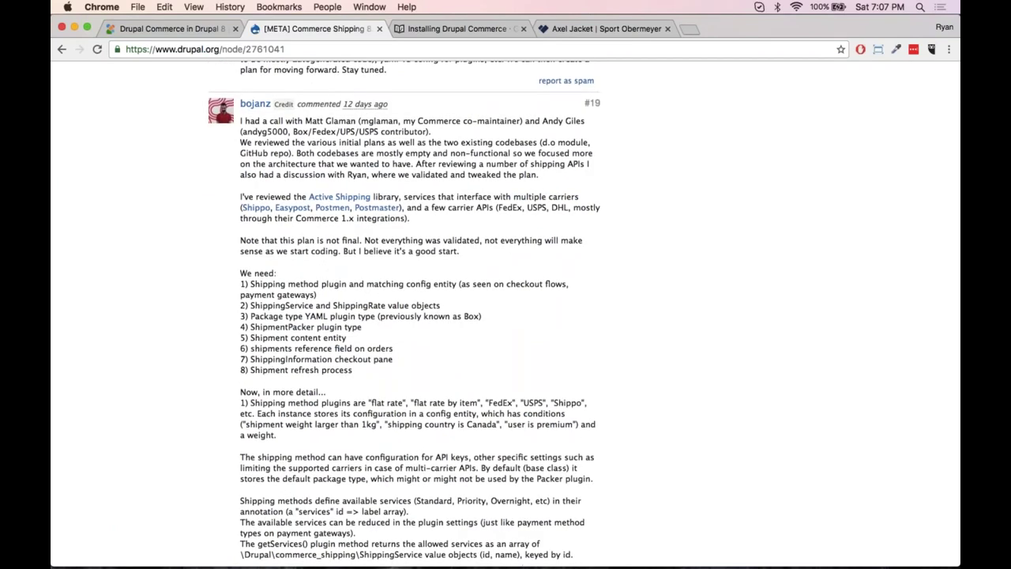
{"action": "scroll", "coordinate": [505, 316], "scroll_direction": "down", "scroll_amount": 5}
{"action": "scroll", "coordinate": [506, 316], "scroll_direction": "down", "scroll_amount": 3}
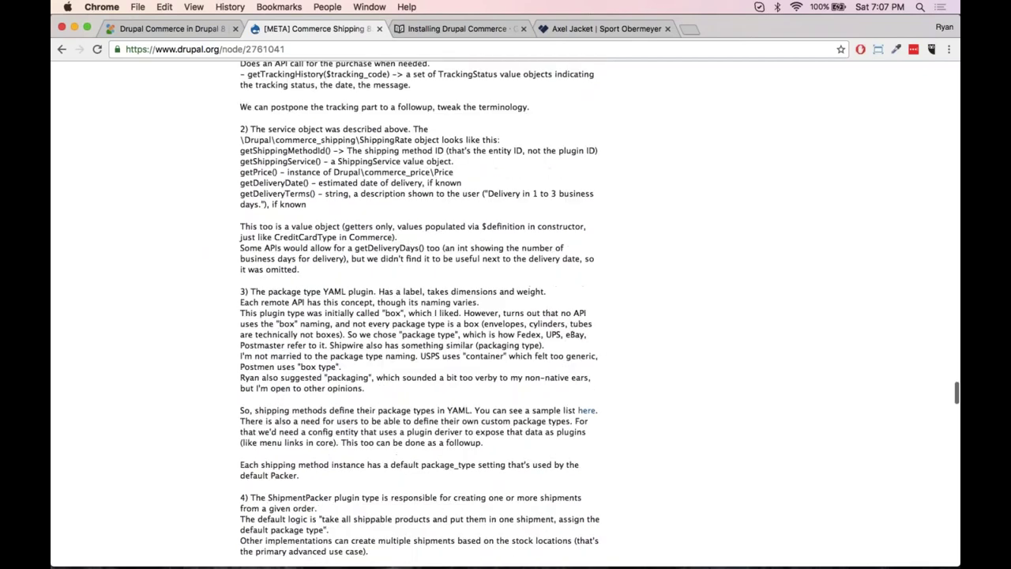
{"action": "scroll", "coordinate": [506, 316], "scroll_direction": "down", "scroll_amount": 4}
{"action": "scroll", "coordinate": [505, 316], "scroll_direction": "down", "scroll_amount": 2}
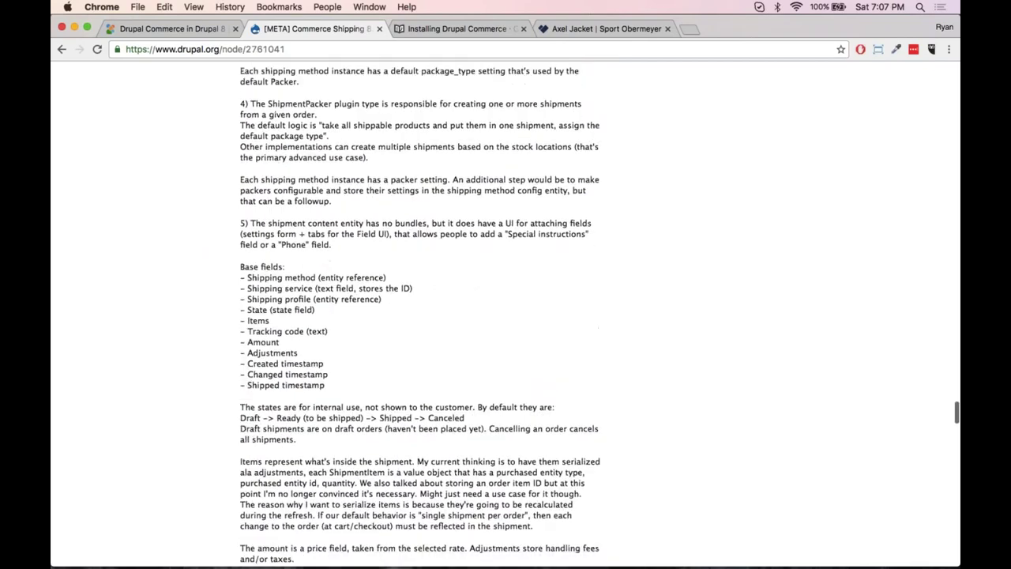
{"action": "scroll", "coordinate": [506, 316], "scroll_direction": "up", "scroll_amount": 1}
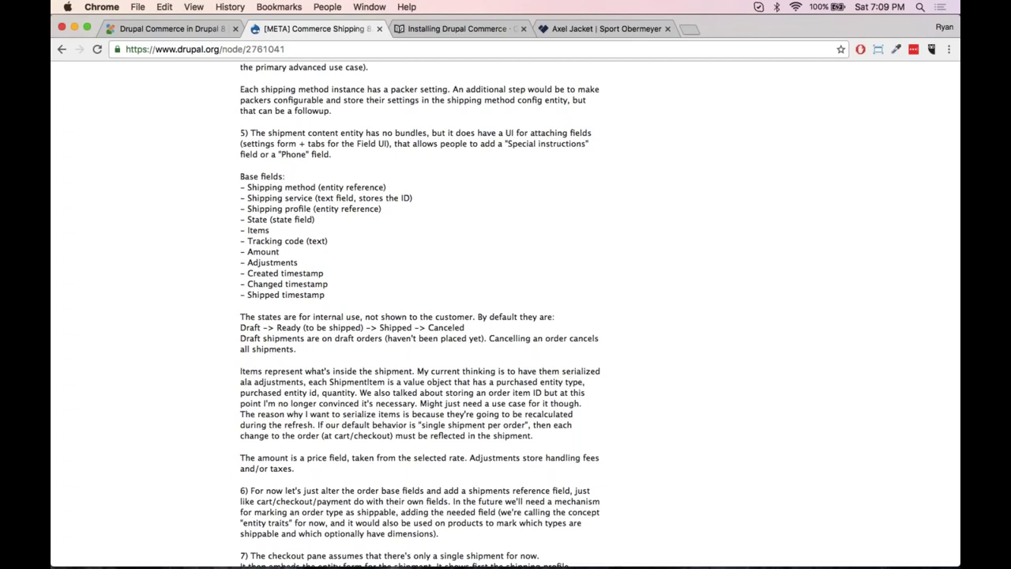
{"action": "key", "text": "super+bracketleft"}
{"action": "key", "text": "super+bracketleft"}
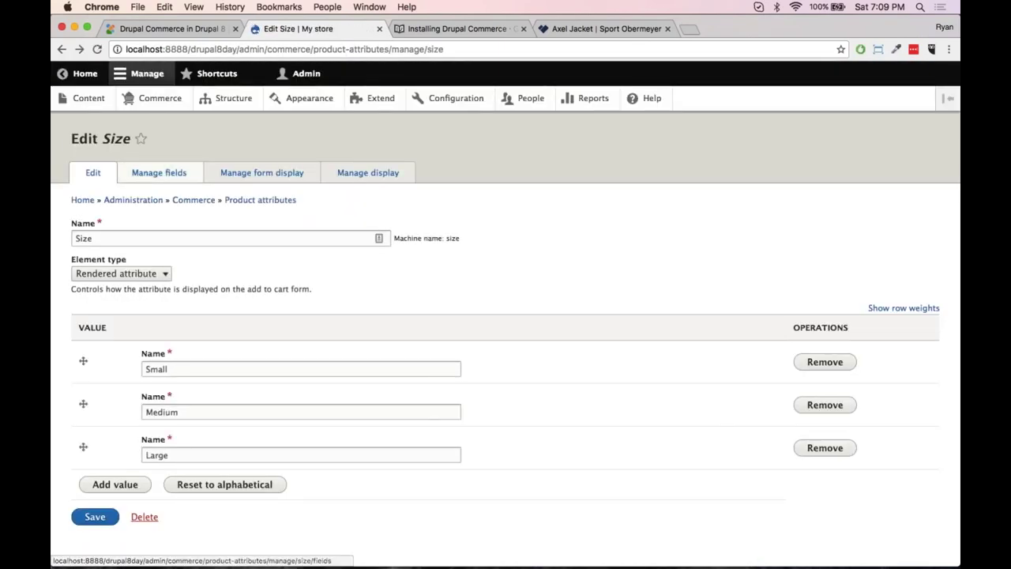
Step: Import Argentine Peso from Commerce > Configuration > Currencies, then go to the Products list
{"action": "left_click", "coordinate": [162, 101]}
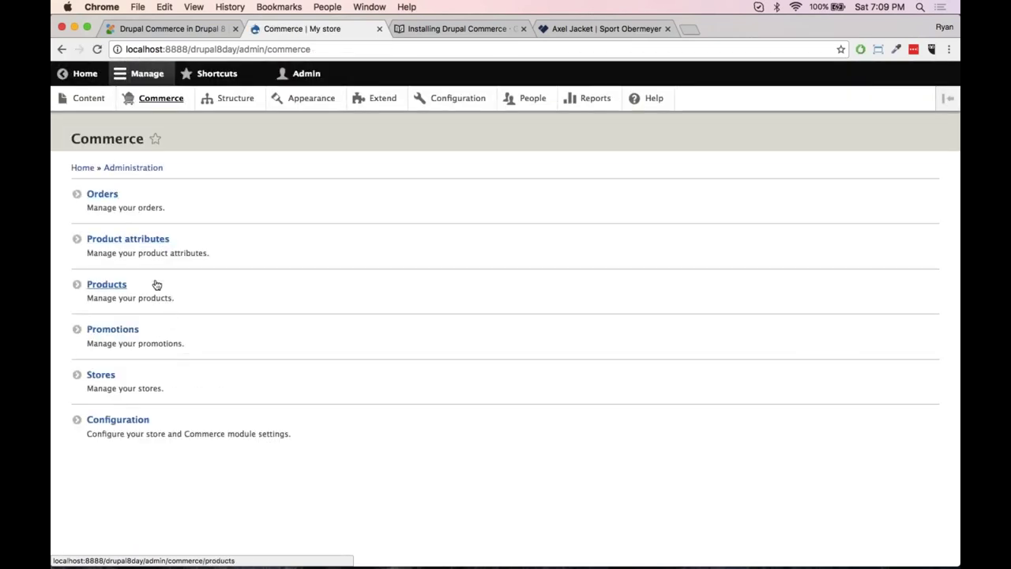
{"action": "left_click", "coordinate": [152, 419]}
{"action": "left_click", "coordinate": [189, 248]}
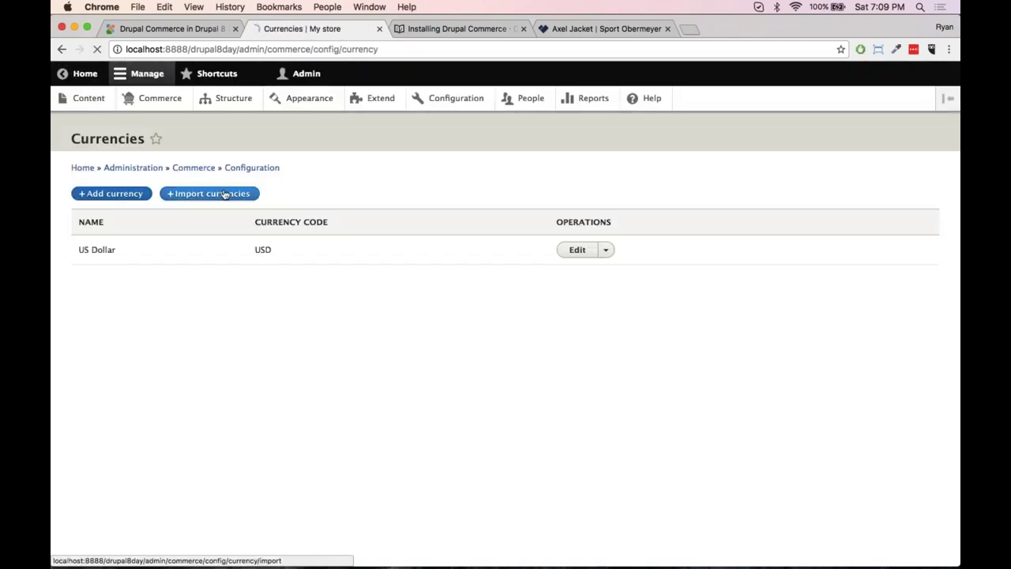
{"action": "left_click", "coordinate": [225, 194]}
{"action": "left_click", "coordinate": [110, 249]}
{"action": "left_click", "coordinate": [100, 333]}
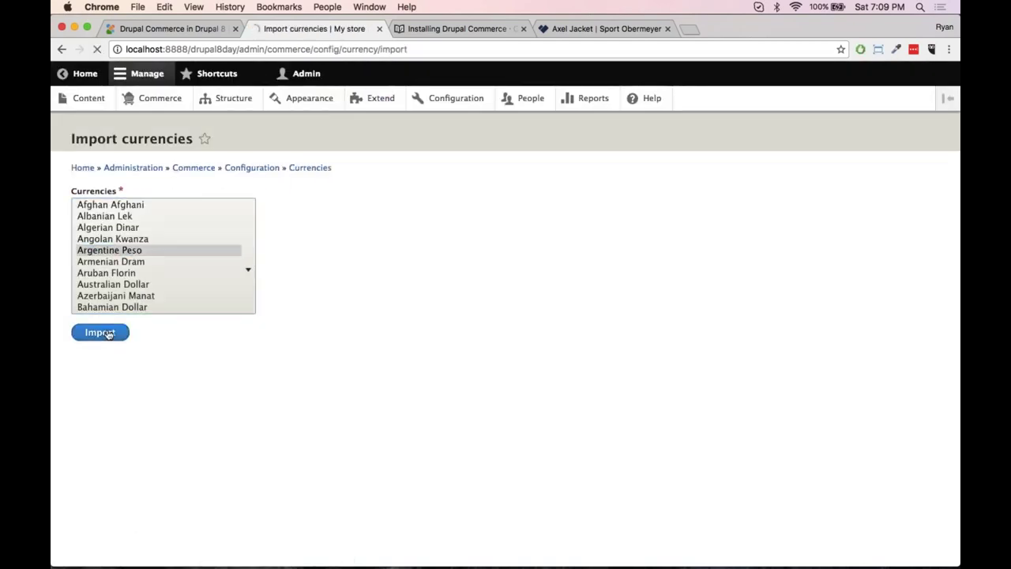
{"action": "left_click", "coordinate": [204, 169]}
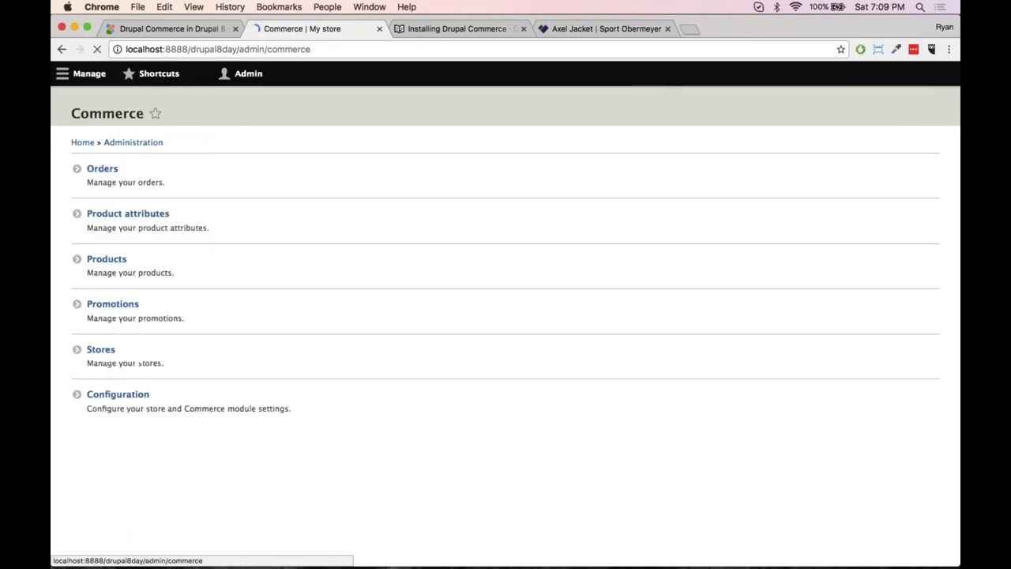
{"action": "left_click", "coordinate": [149, 291]}
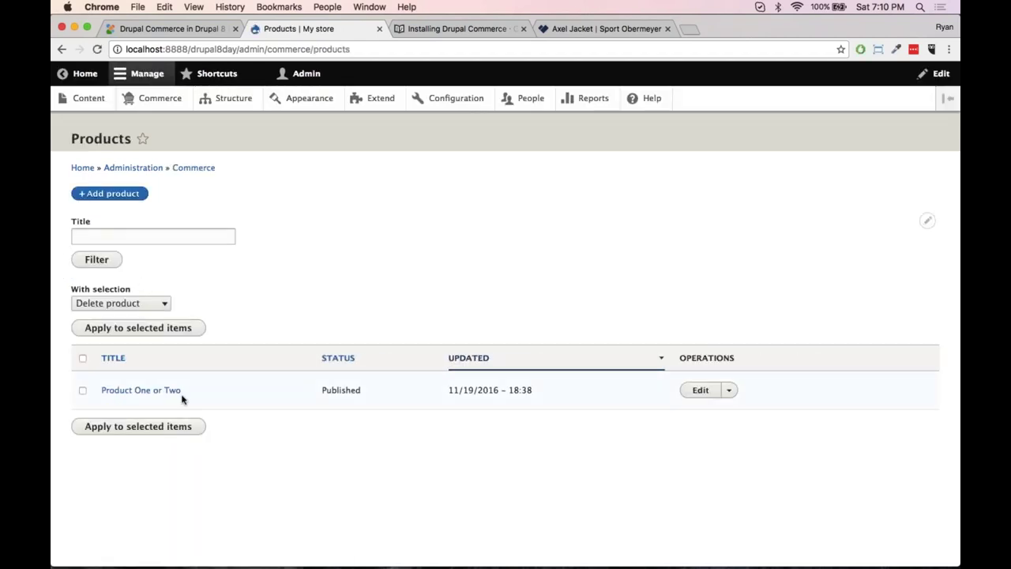
Step: Change the Large variation of Product One or Two to be priced in ARS, showing ARS12.99
{"action": "left_click", "coordinate": [172, 391]}
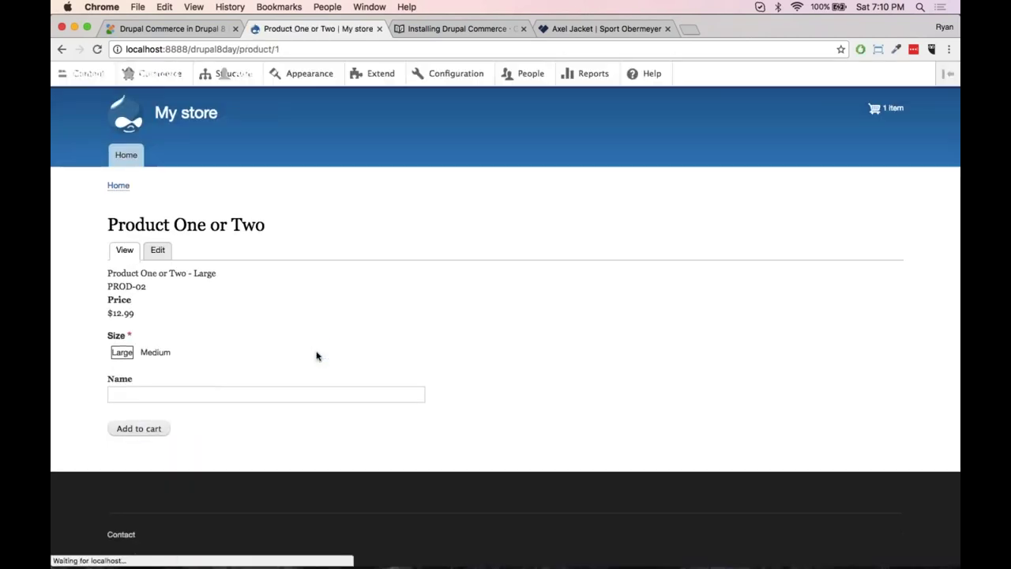
{"action": "key", "text": "super+bracketleft"}
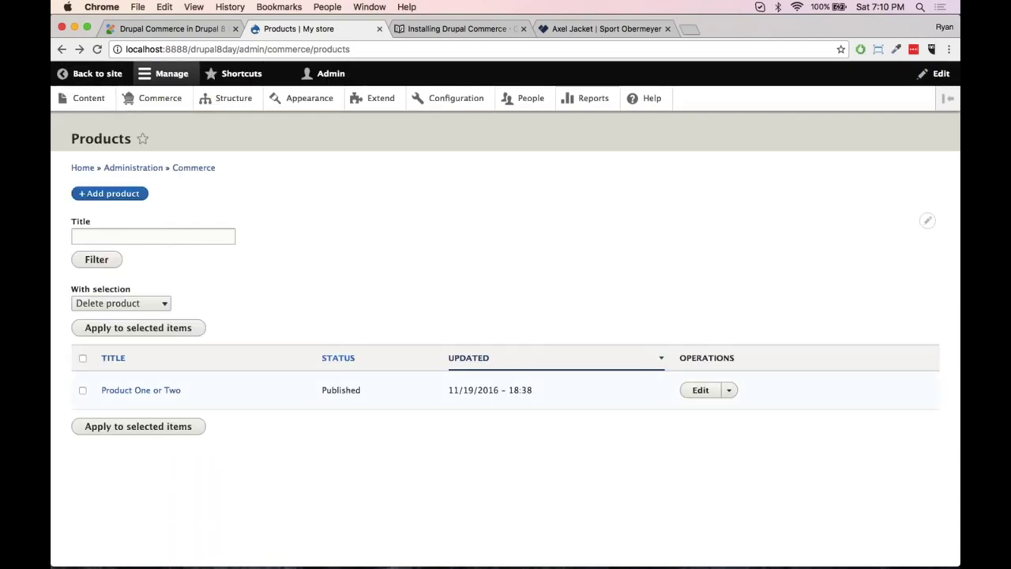
{"action": "left_click", "coordinate": [692, 392]}
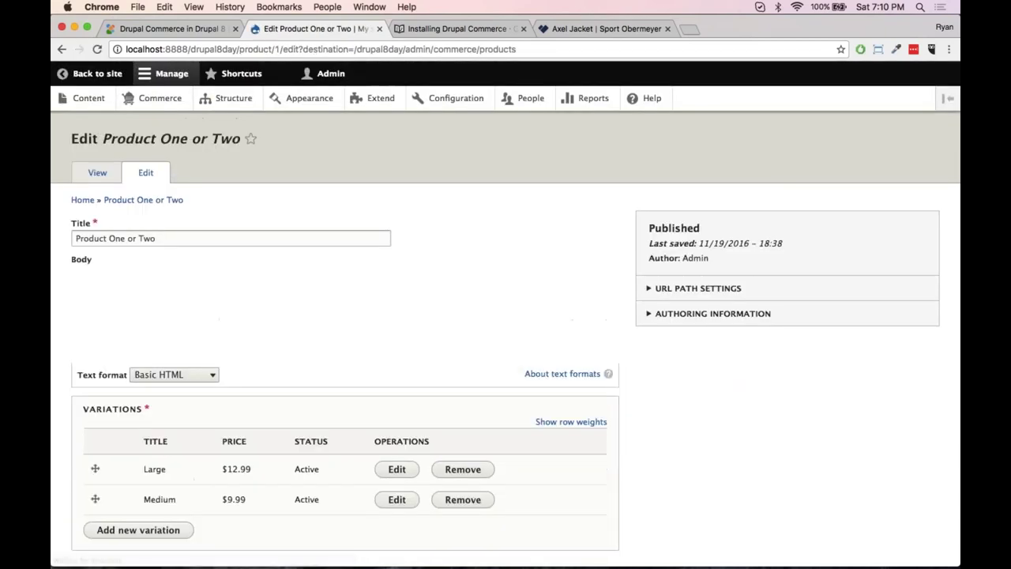
{"action": "scroll", "coordinate": [506, 316], "scroll_direction": "down", "scroll_amount": 3}
{"action": "left_click", "coordinate": [395, 396]}
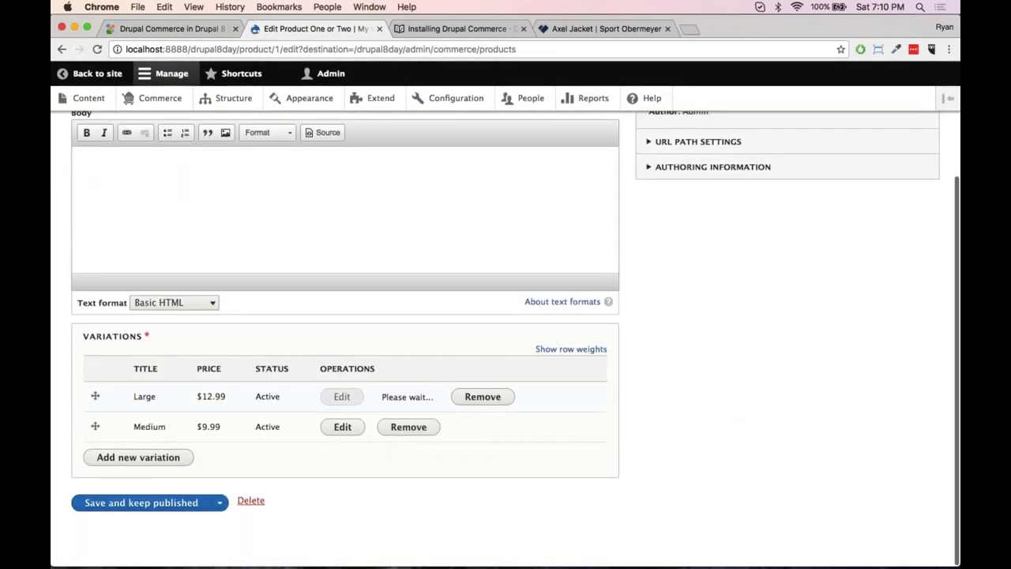
{"action": "scroll", "coordinate": [332, 356], "scroll_direction": "down", "scroll_amount": 3}
{"action": "left_click", "coordinate": [170, 336]}
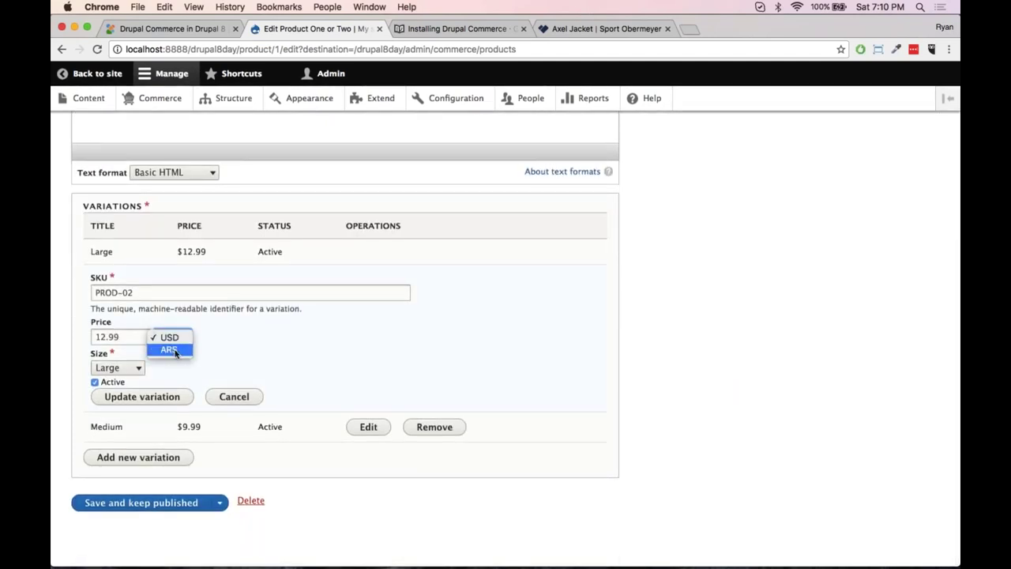
{"action": "left_click", "coordinate": [166, 350]}
{"action": "left_click", "coordinate": [142, 397]}
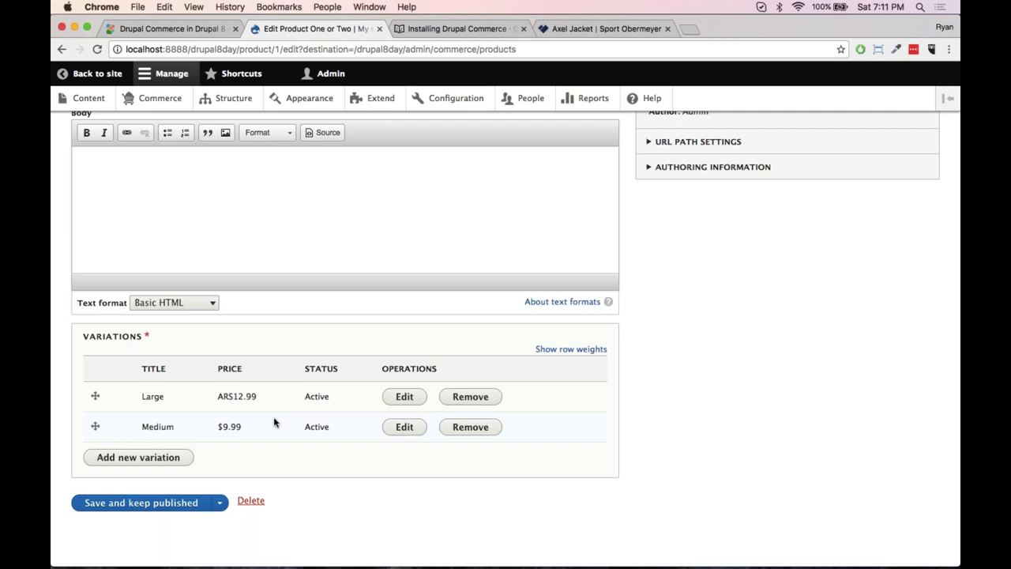
Step: Return to the Installing Drupal Commerce docs and scroll to the Existing site composer commands
{"action": "left_click", "coordinate": [480, 29]}
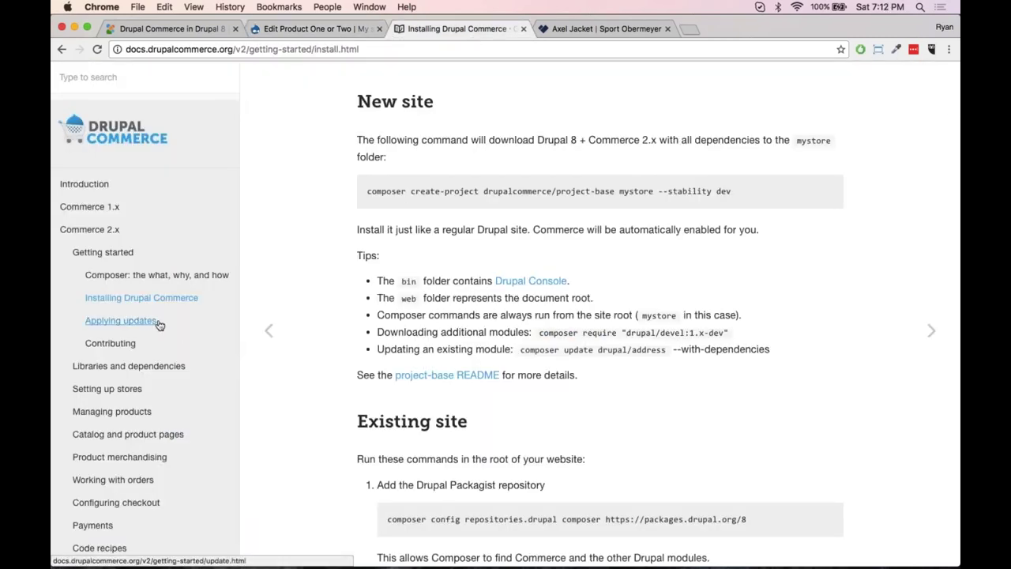
{"action": "scroll", "coordinate": [600, 332], "scroll_direction": "down", "scroll_amount": 3}
{"action": "scroll", "coordinate": [601, 332], "scroll_direction": "down", "scroll_amount": 1}
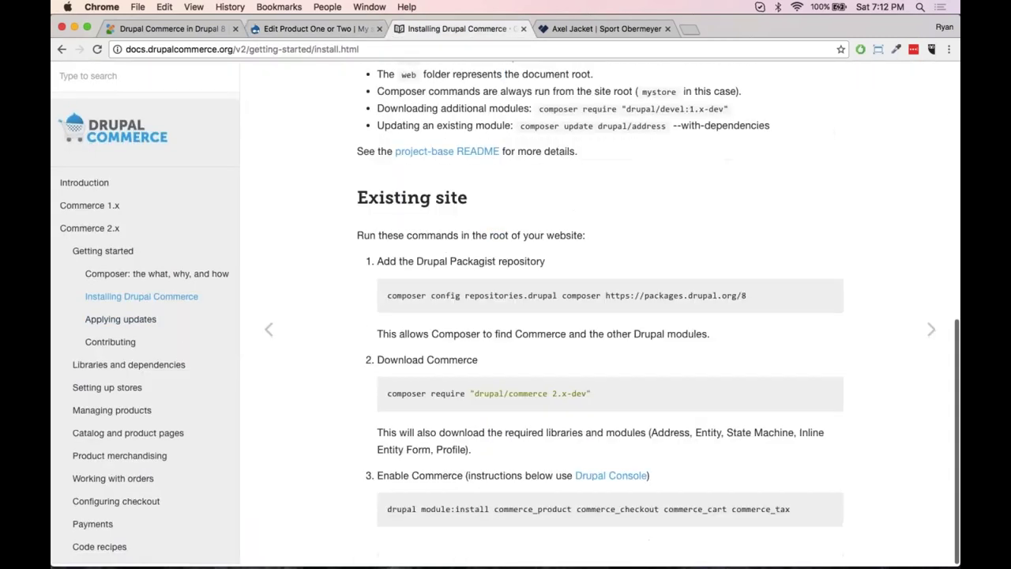